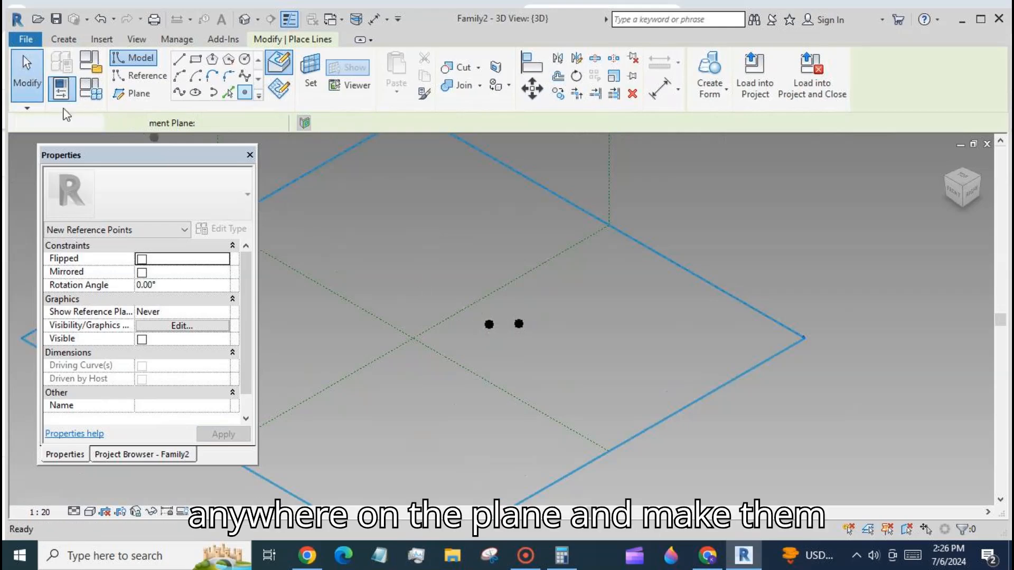
- Select the two placed reference points and make them adaptive
click(26, 72)
drag(460, 276, 549, 351)
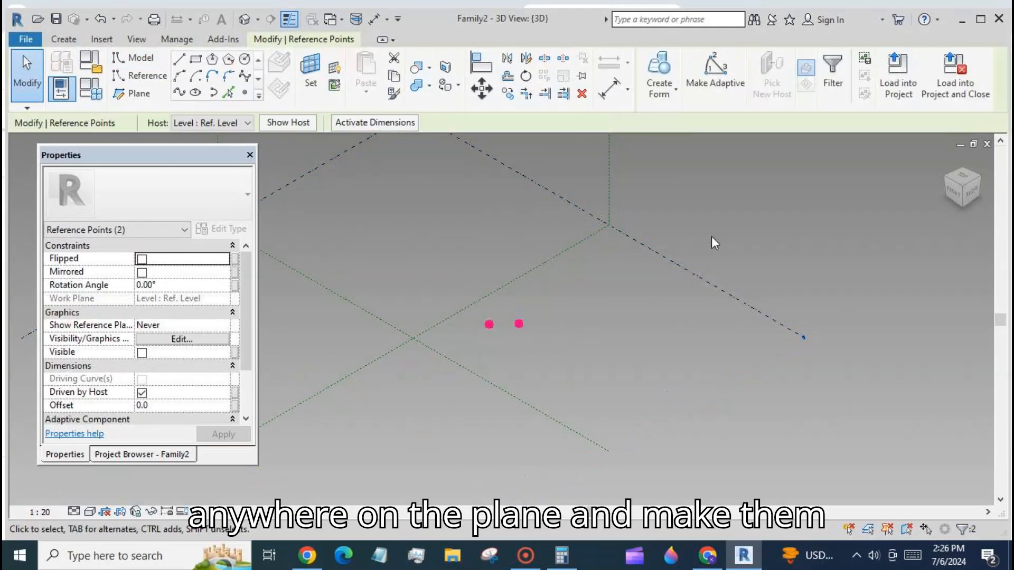
click(716, 71)
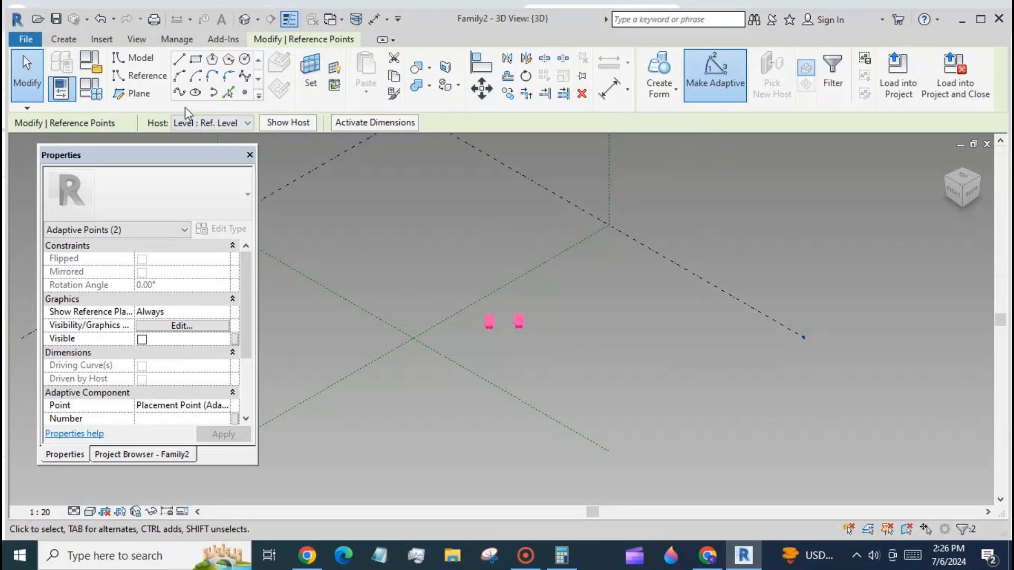
- Join the two adaptive points with a spline through points and make it a reference line
click(229, 93)
click(142, 365)
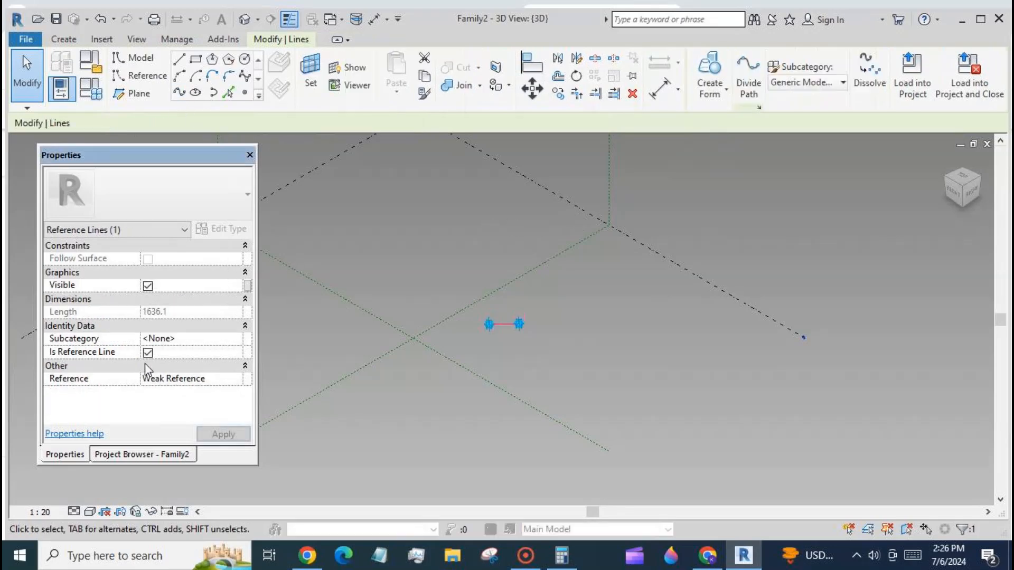
click(506, 360)
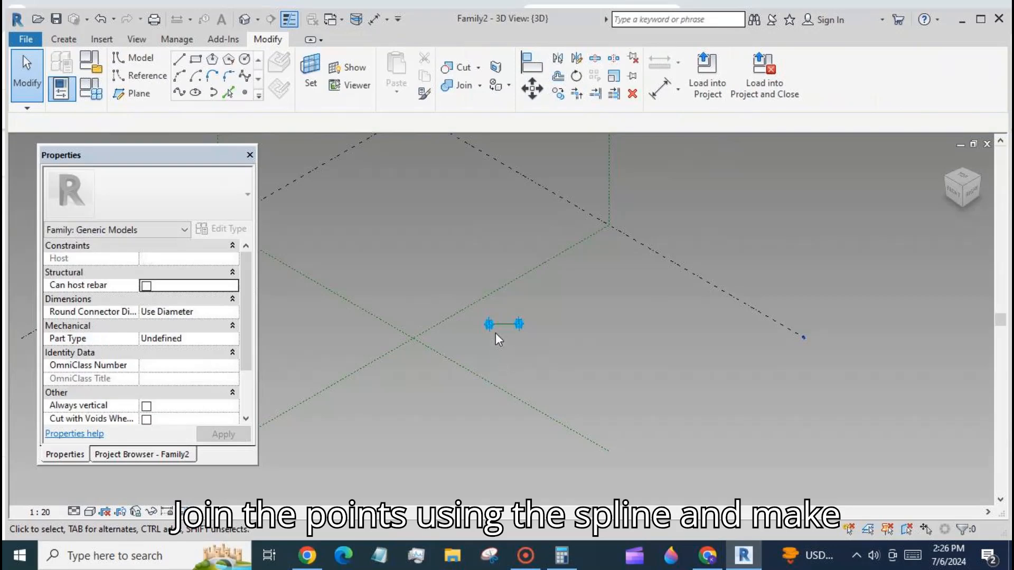
- Place a reference point on the line between adaptive points 1 and 2
scroll(507, 320, up, 6)
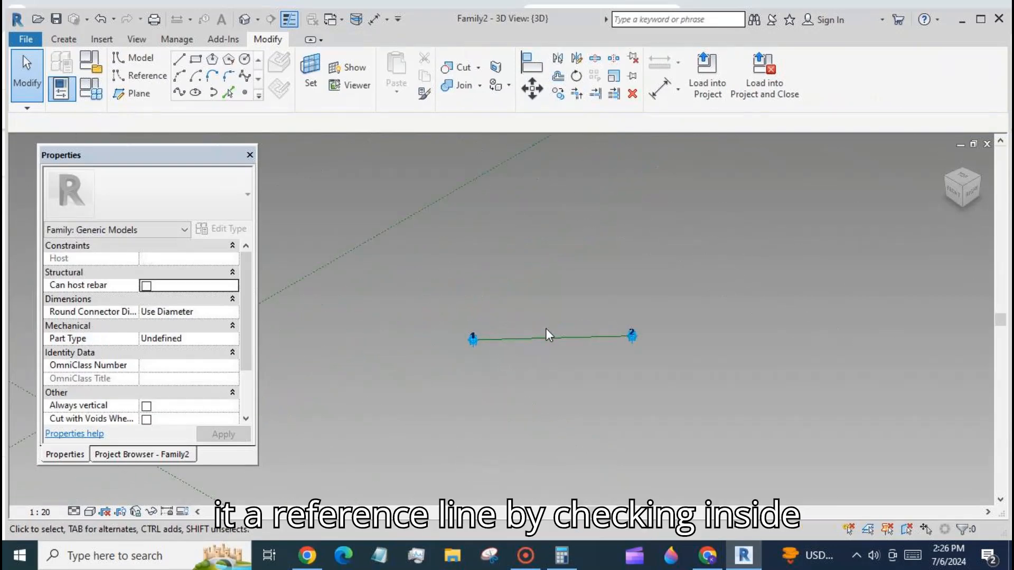
scroll(546, 328, up, 2)
click(244, 94)
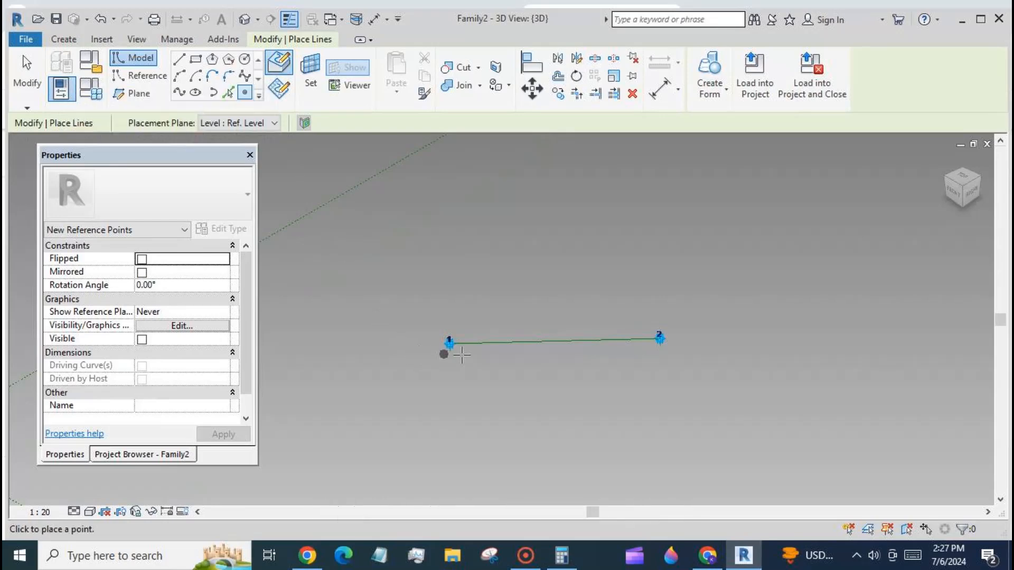
click(504, 343)
key(Escape)
key(Escape)
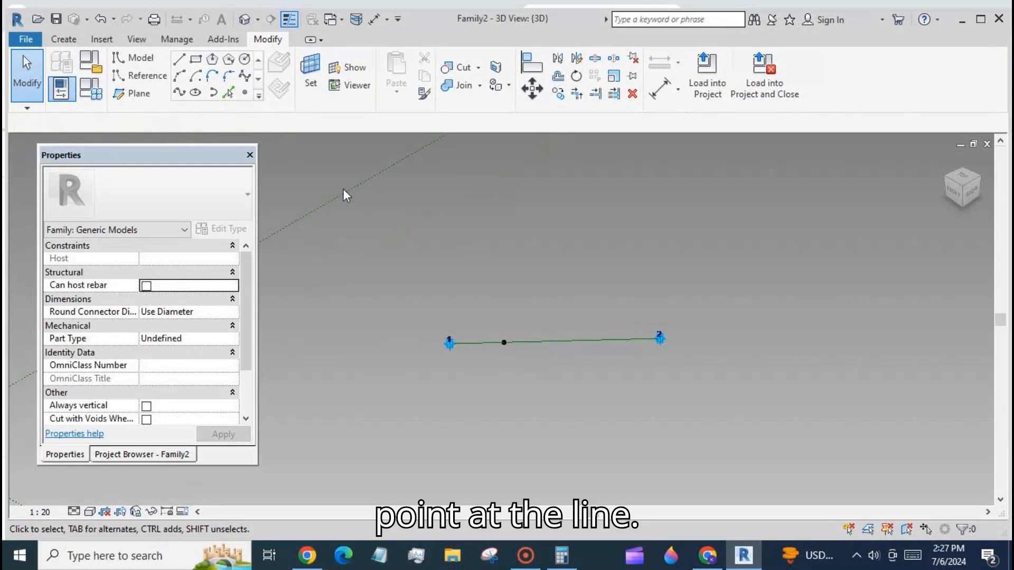
- Set the work plane to the hosted reference point's perpendicular plane and show it
click(312, 83)
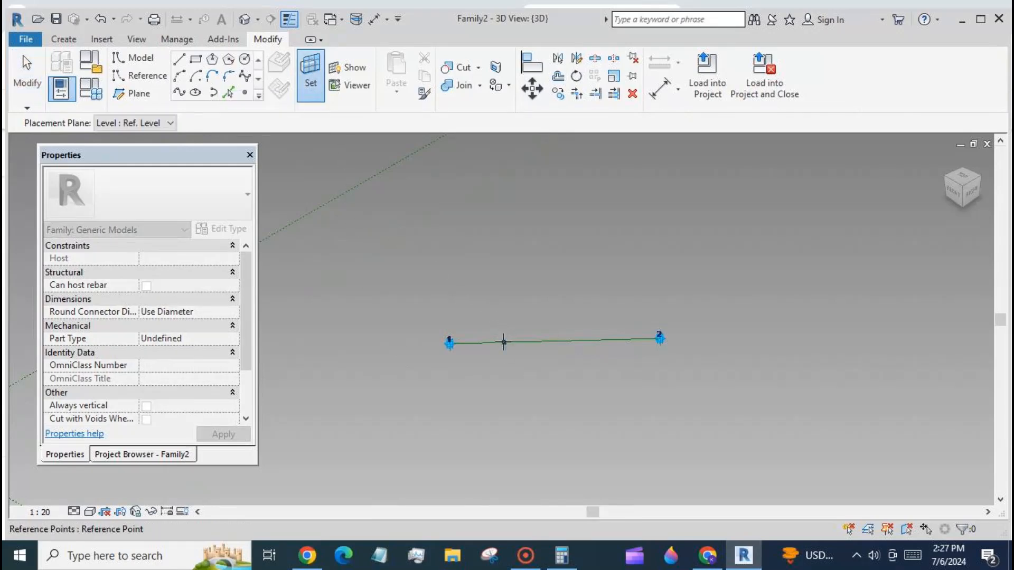
key(Tab)
click(504, 342)
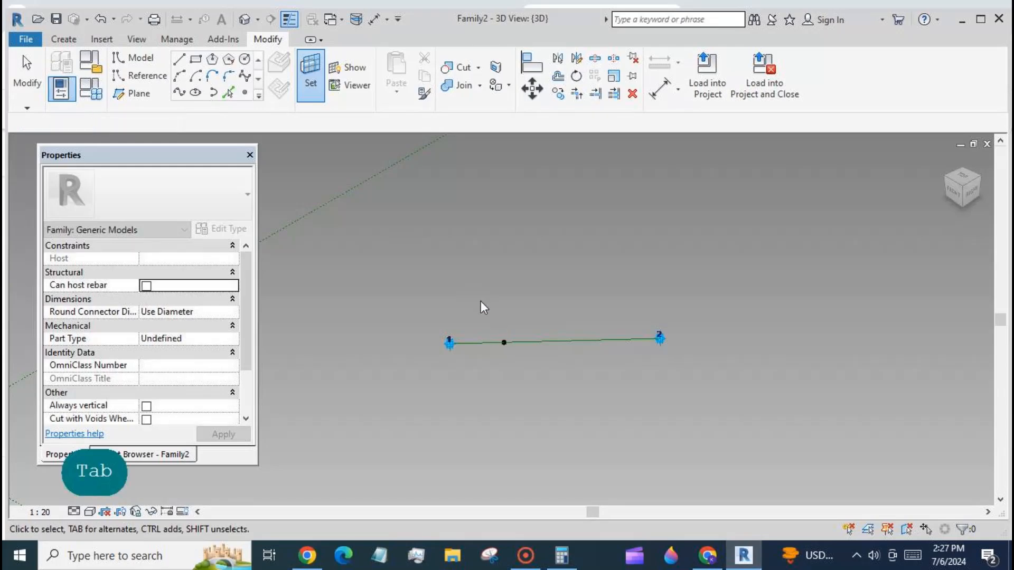
click(349, 67)
scroll(479, 217, down, 5)
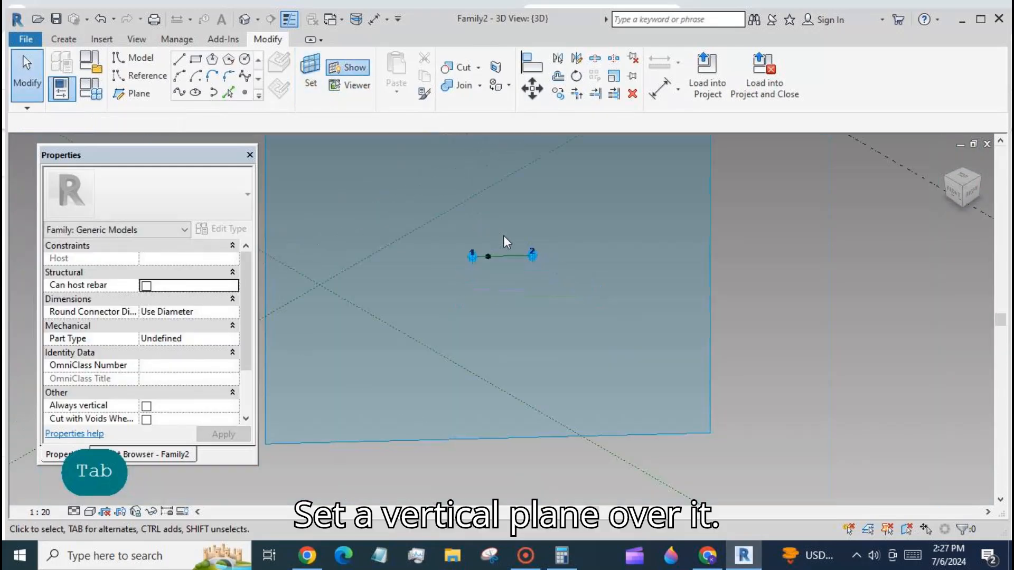
scroll(530, 254, up, 4)
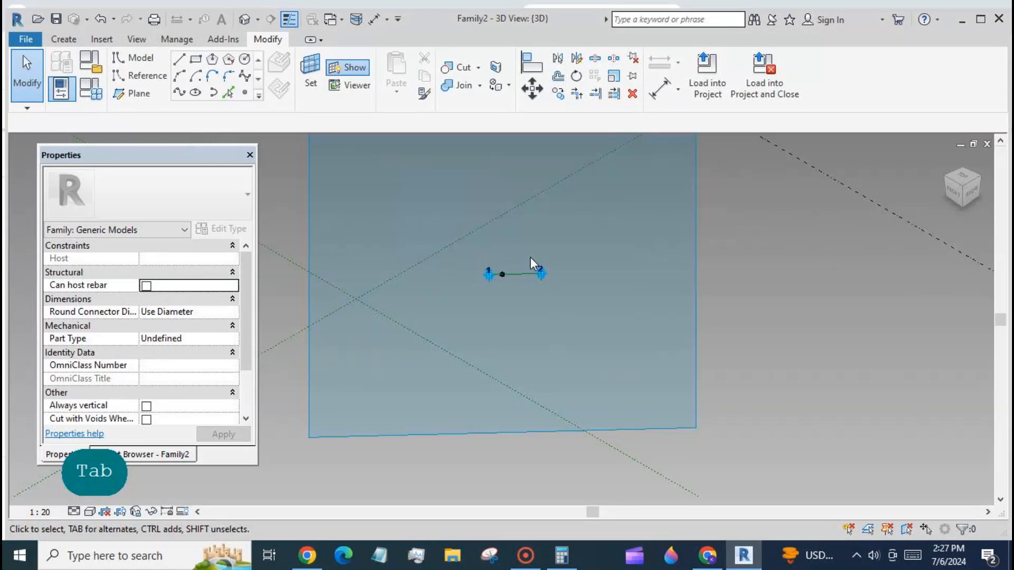
- Draw an ellipse centred on the hosted point, one axis along the line, radii about 280 and 220
click(195, 93)
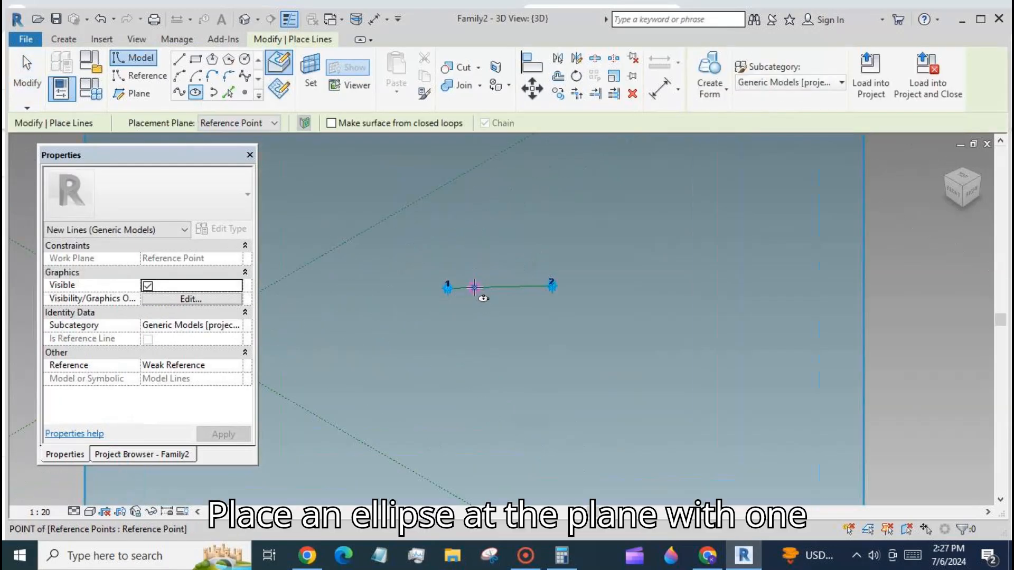
click(475, 288)
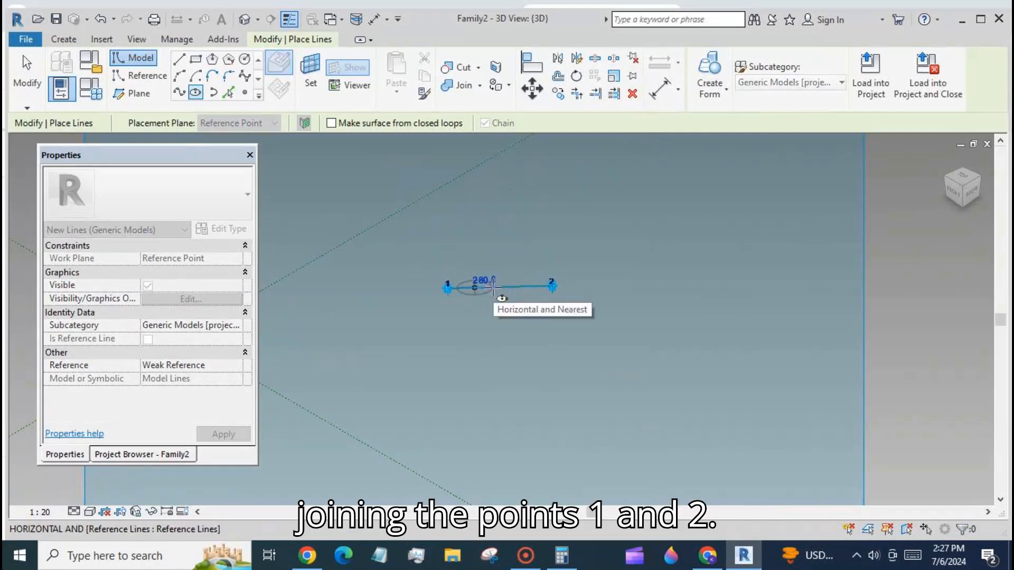
click(493, 287)
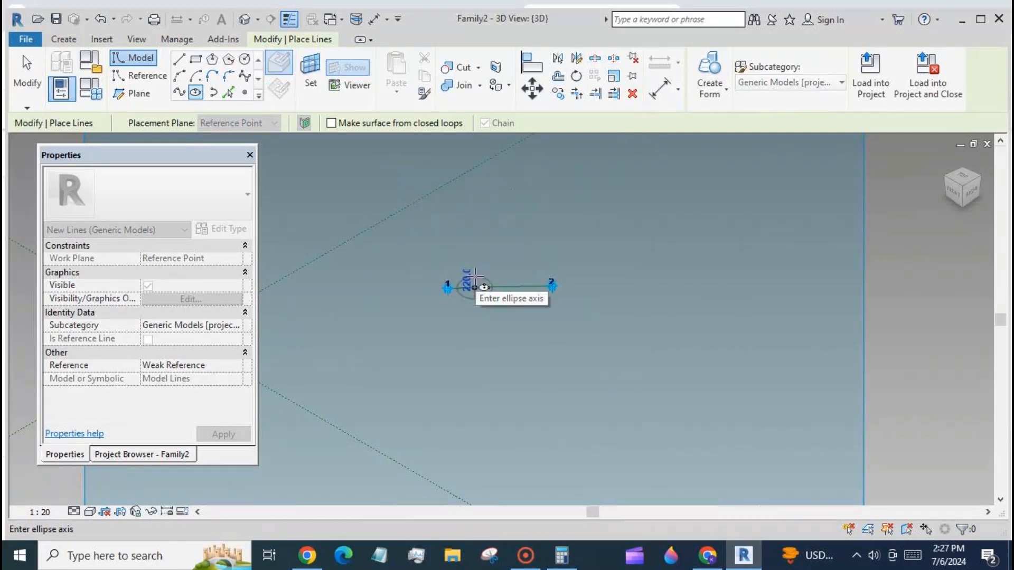
click(475, 273)
key(Escape)
key(Escape)
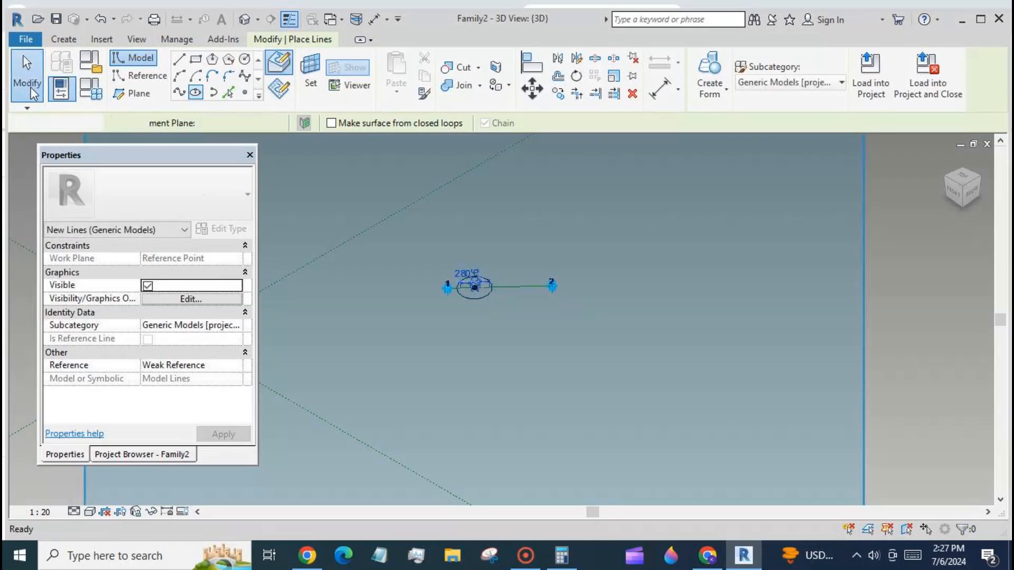
- Convert the ellipse into a reference line
scroll(517, 303, up, 3)
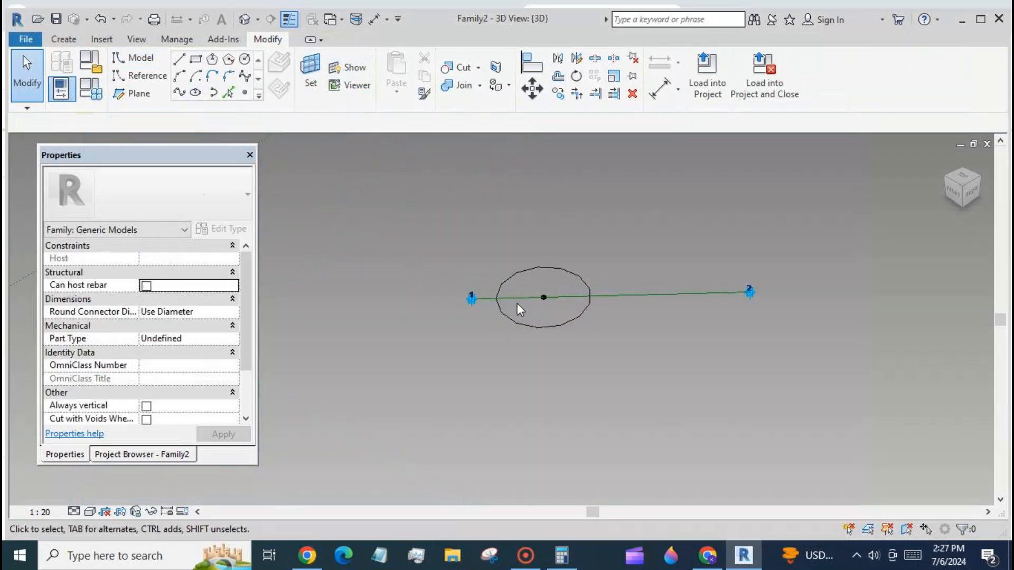
scroll(573, 320, up, 2)
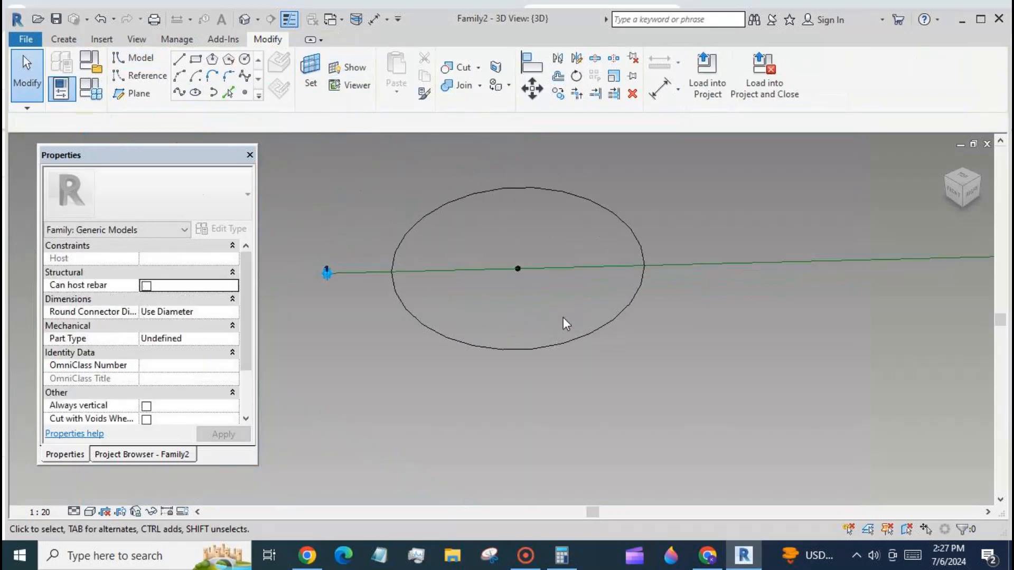
click(561, 345)
click(142, 392)
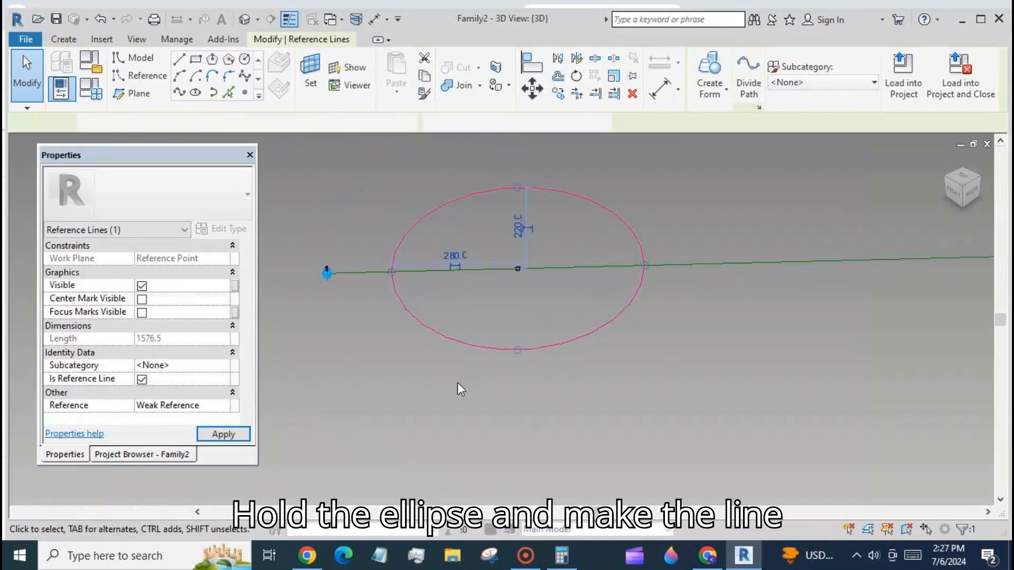
- Make the ellipse's 280 radius dimension permanent and label it with a new instance parameter r1
click(454, 266)
click(455, 249)
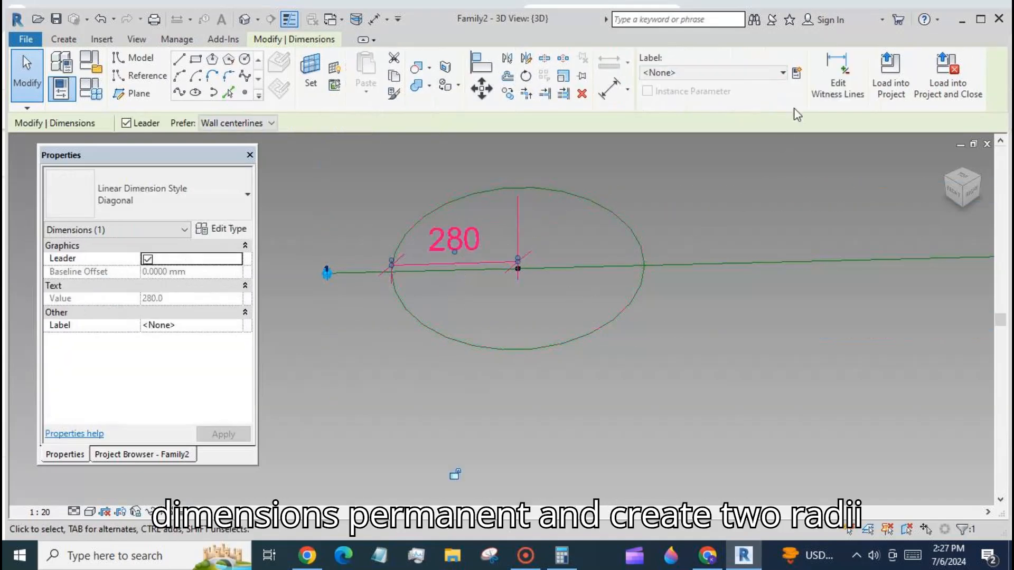
click(797, 79)
text(r1)
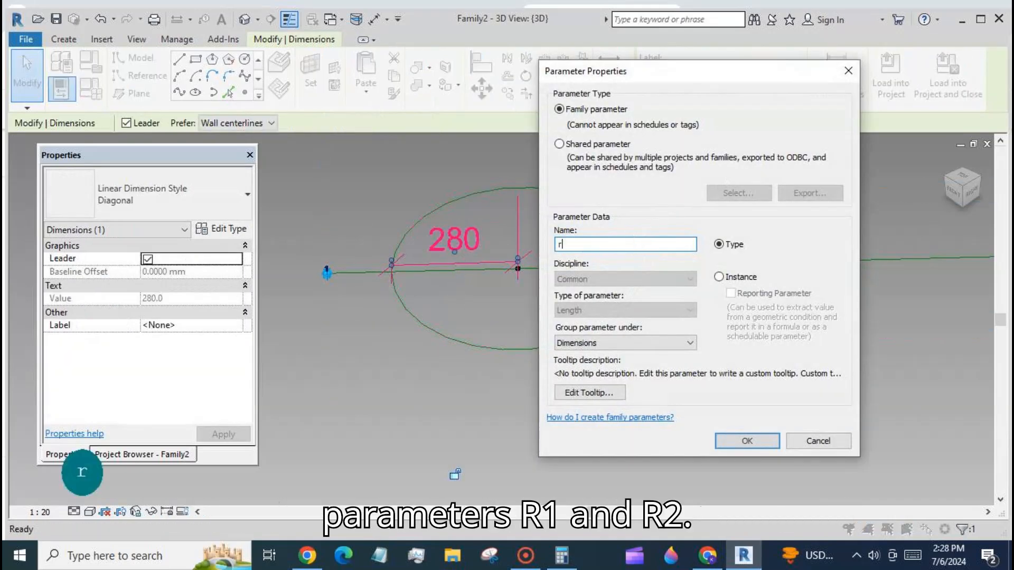
click(719, 277)
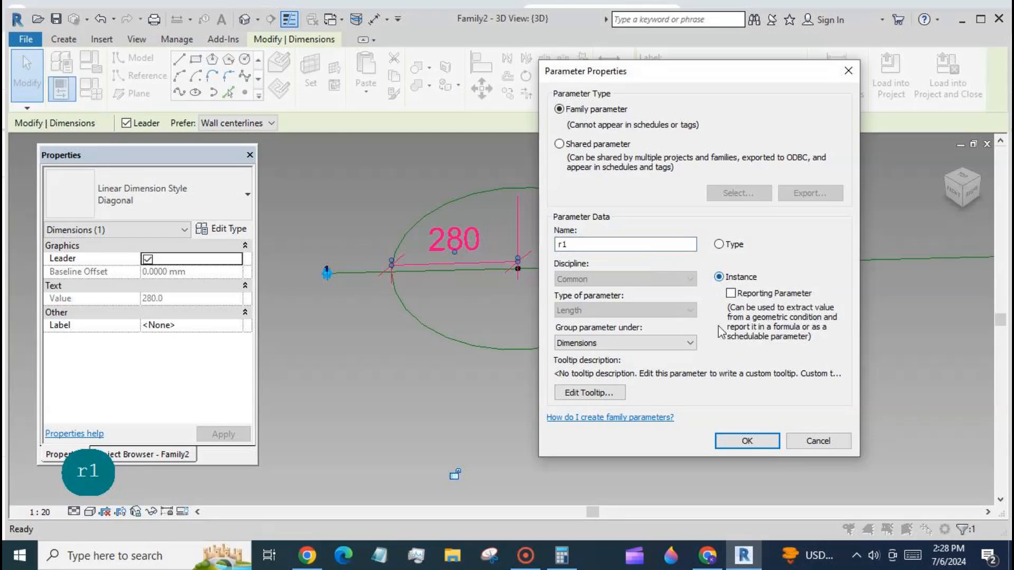
click(755, 442)
click(613, 402)
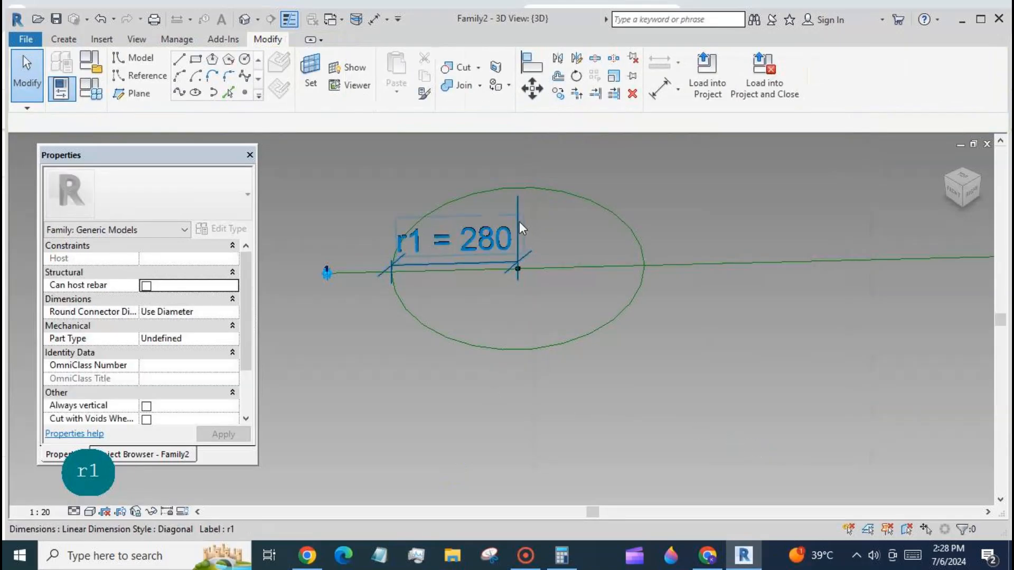
- Make the ellipse's 220 radius dimension permanent and label it with a new instance parameter r2
click(562, 194)
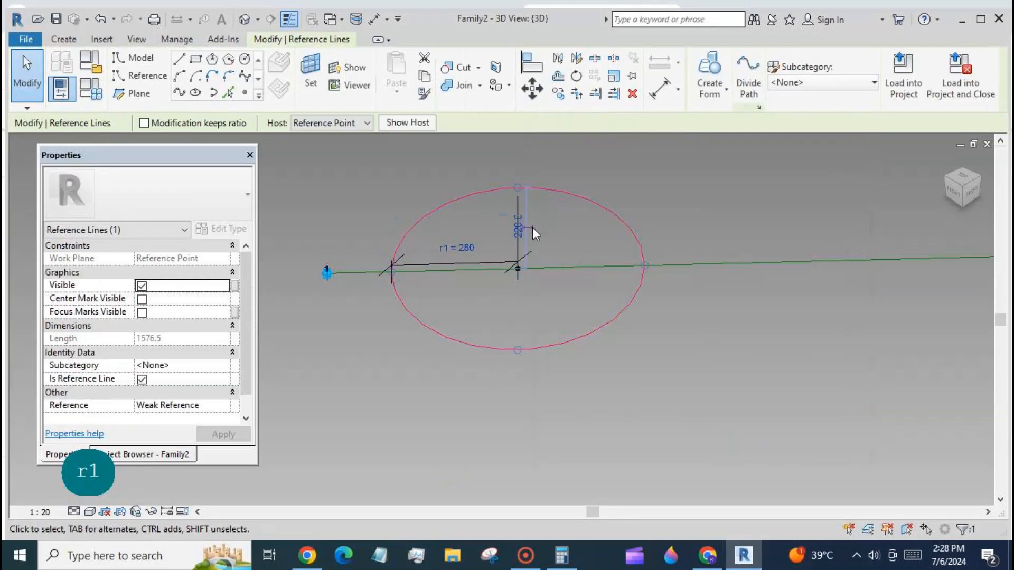
click(532, 227)
click(527, 215)
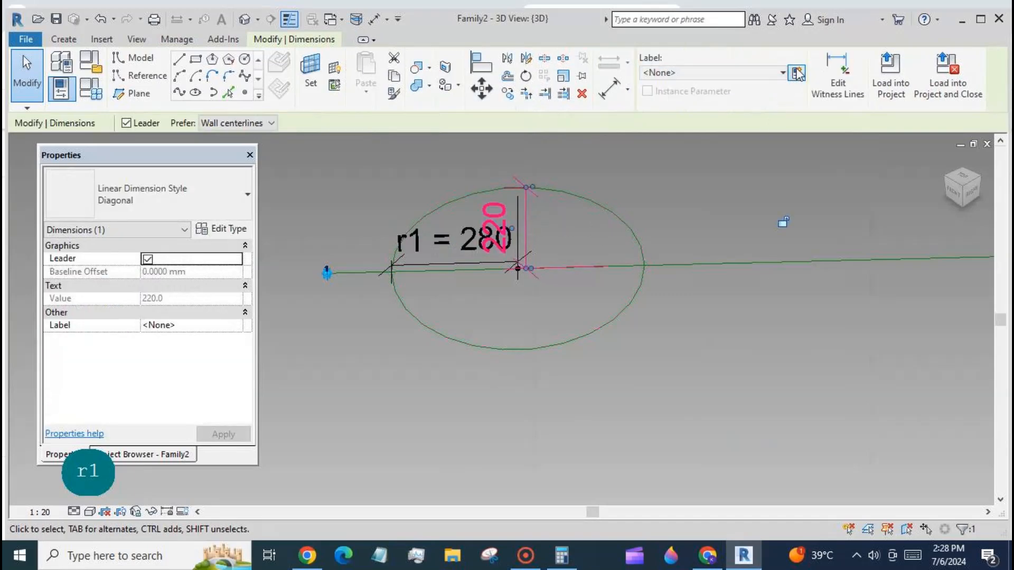
click(797, 74)
text(r2)
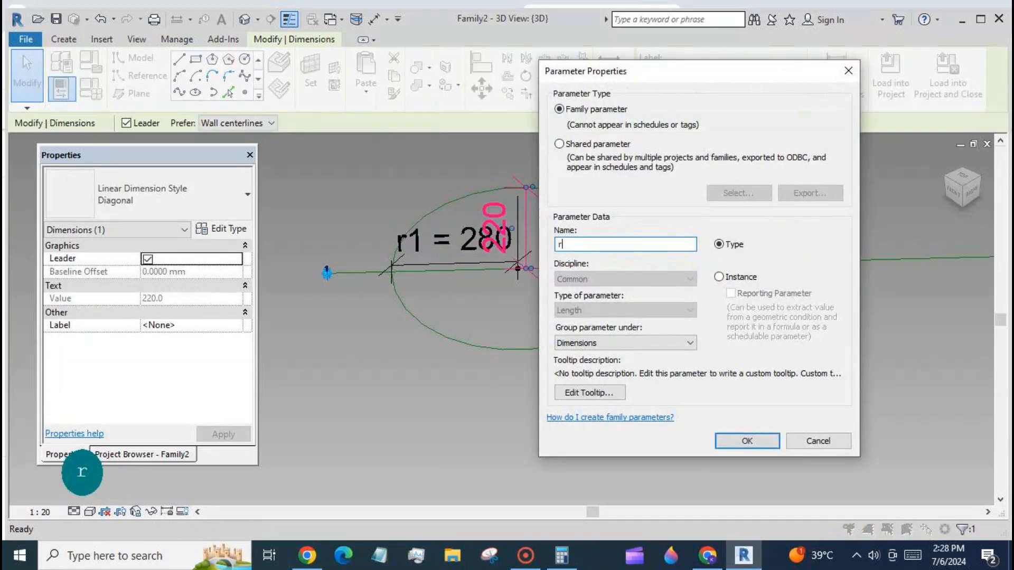
click(719, 278)
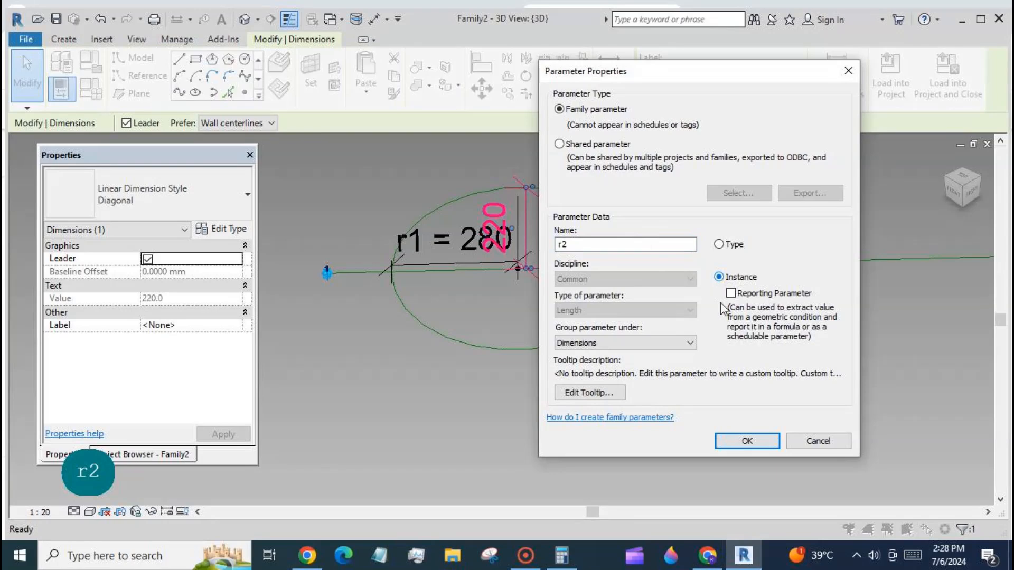
click(747, 440)
click(560, 353)
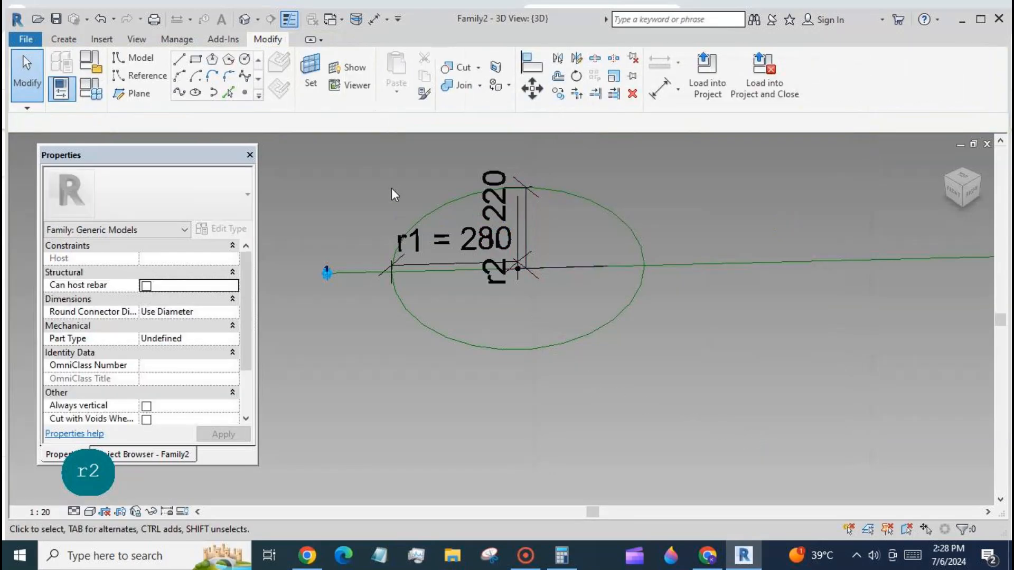
- Set the work plane on the reference line joining the two adaptive points
scroll(393, 193, down, 3)
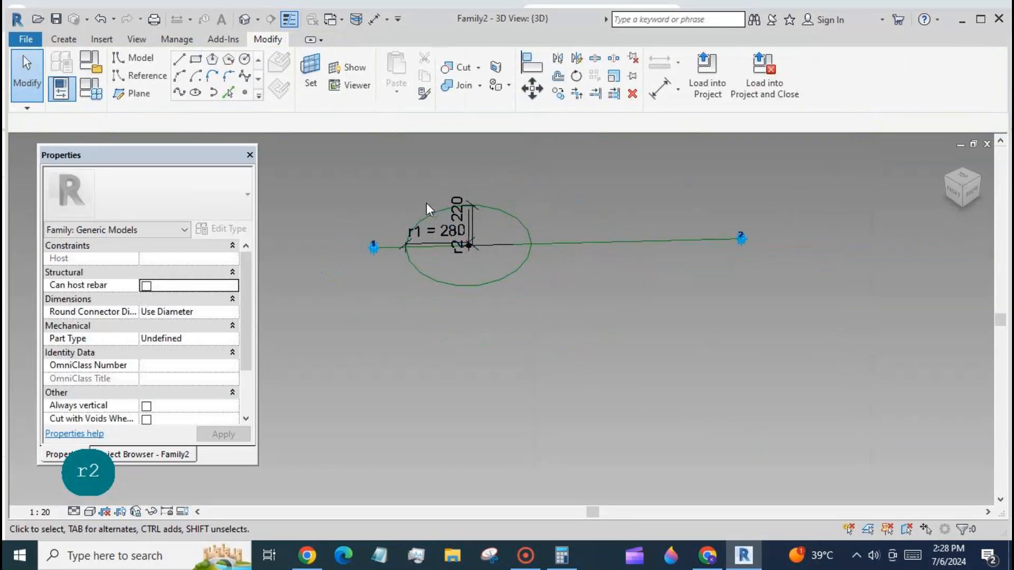
click(614, 242)
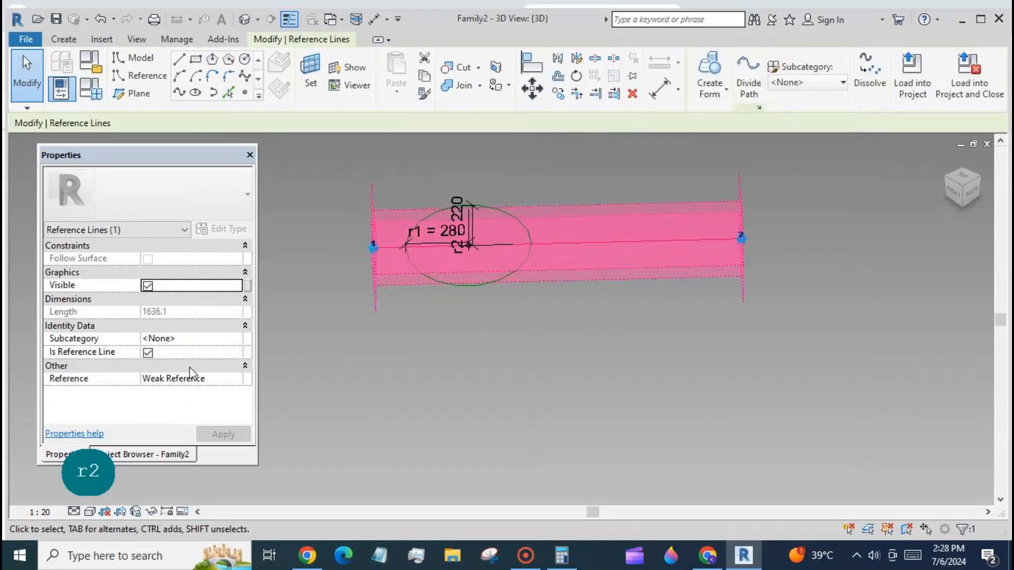
click(412, 376)
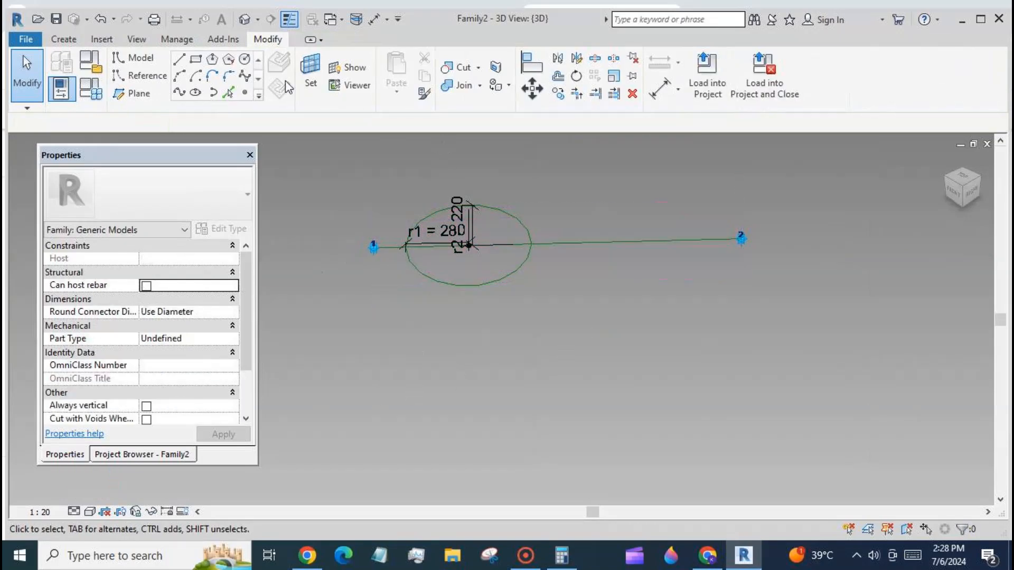
click(311, 74)
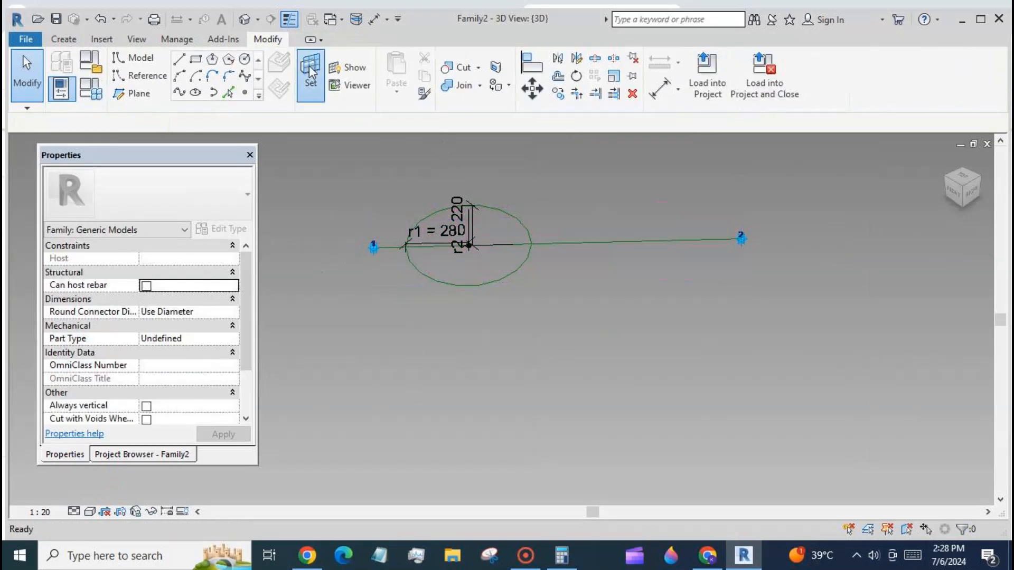
click(616, 243)
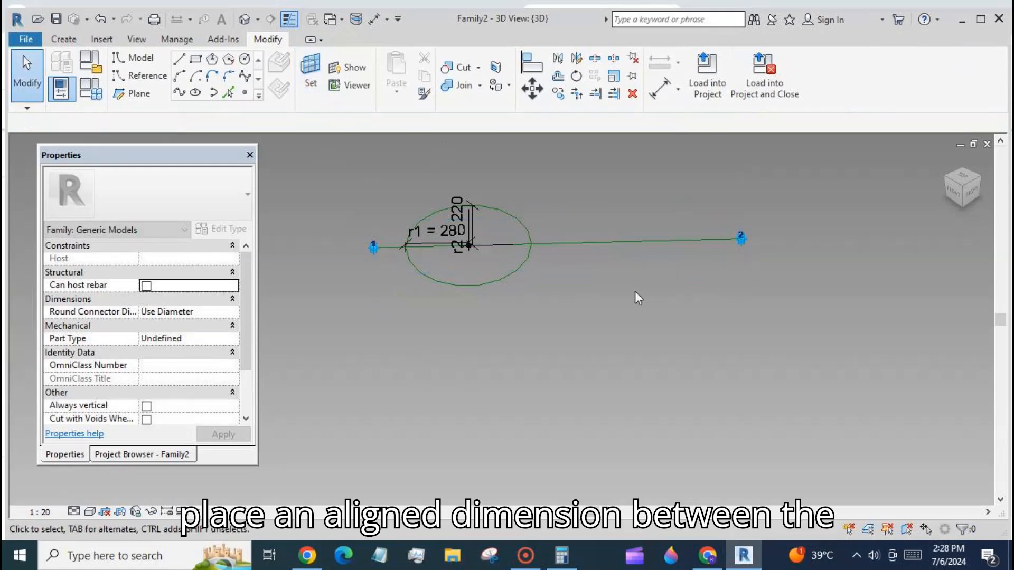
- Place an aligned dimension between the two adaptive points
click(661, 90)
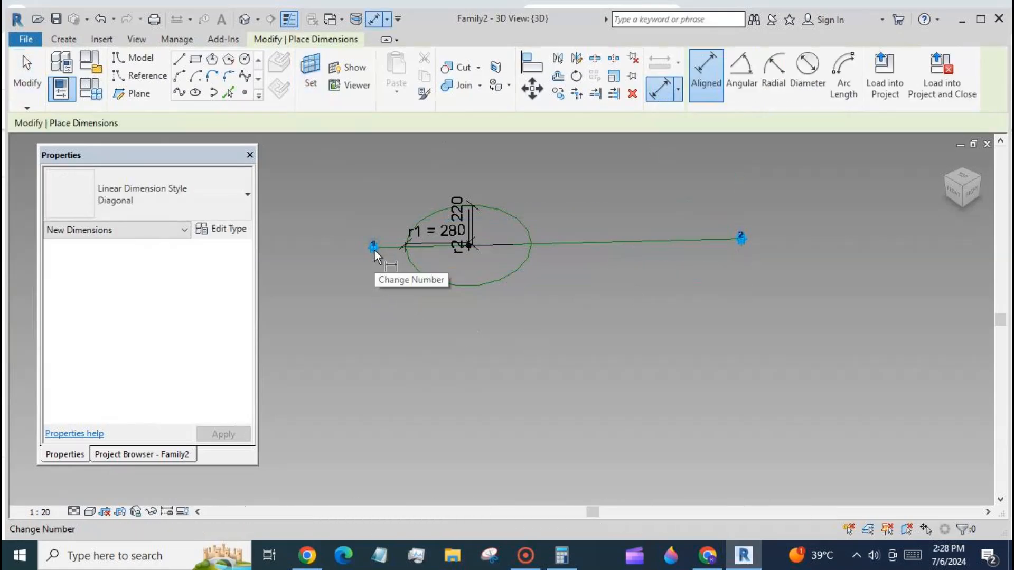
key(Tab)
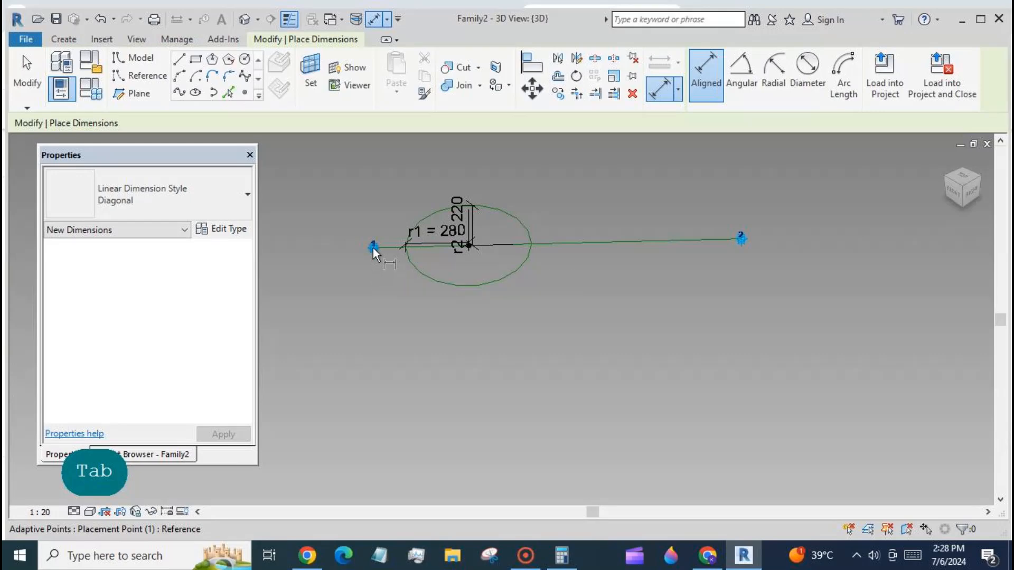
click(373, 248)
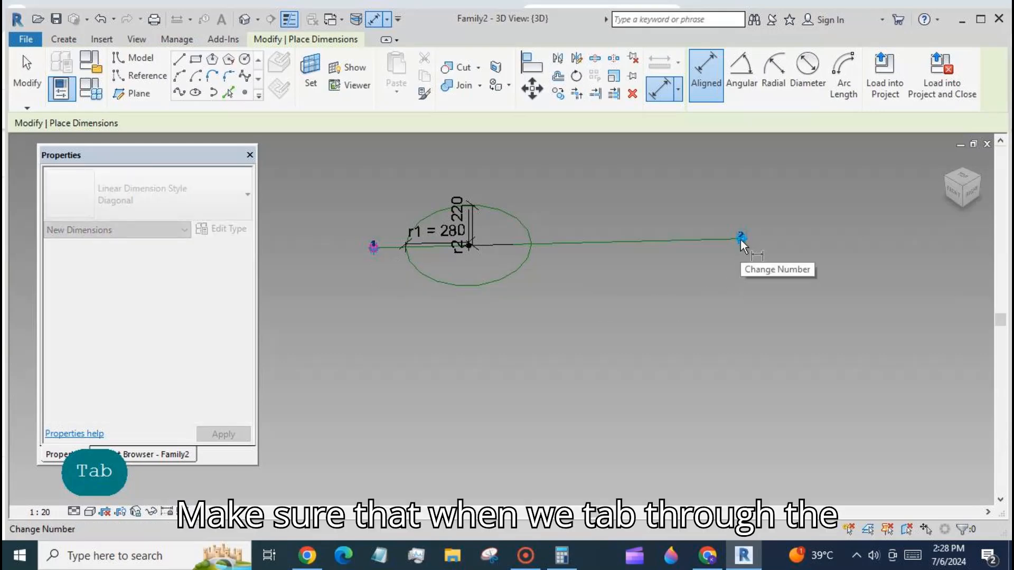
key(Tab)
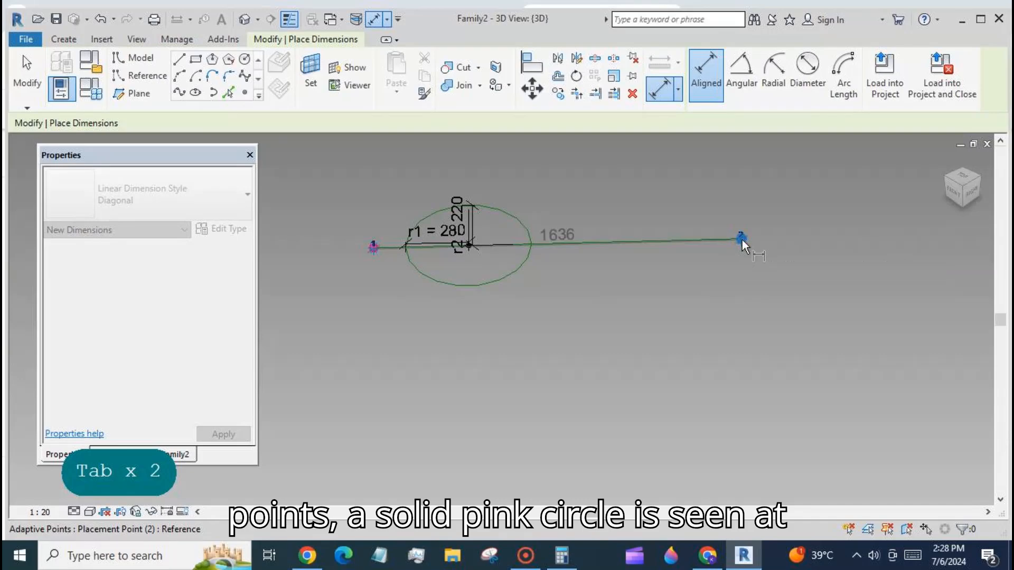
click(742, 239)
click(822, 305)
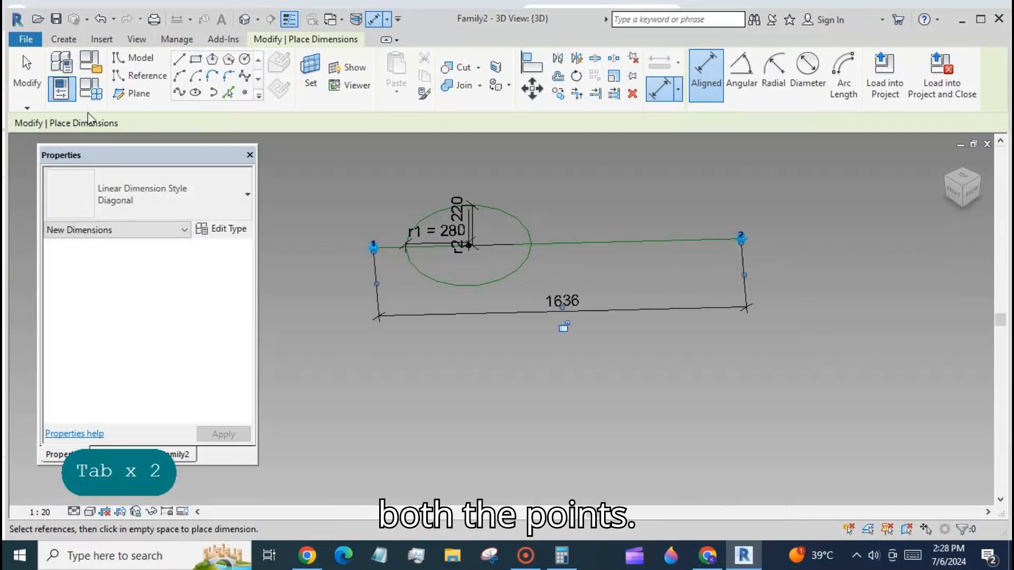
click(26, 74)
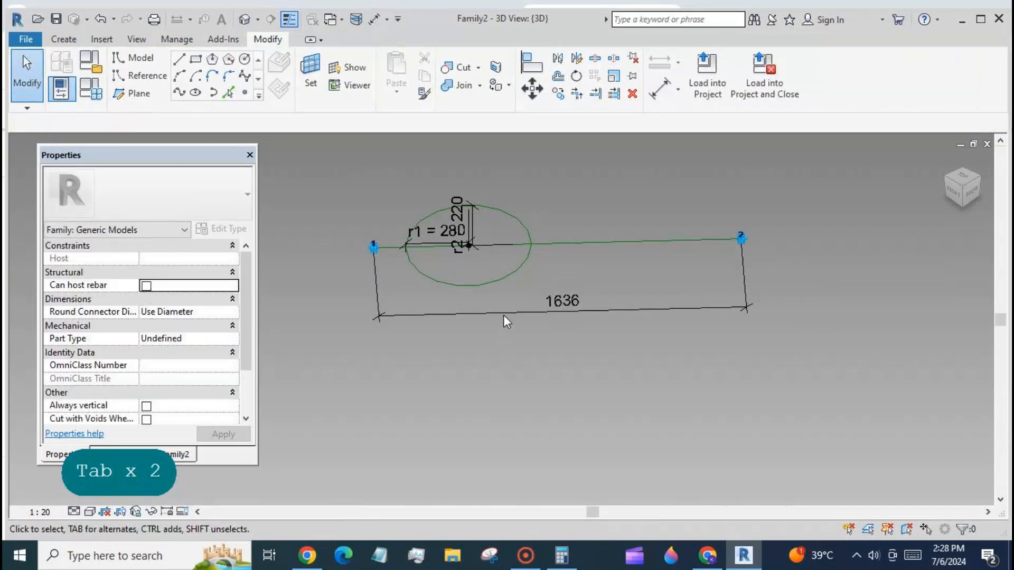
- Label the point-to-point dimension with a new instance reporting parameter named rep
click(503, 313)
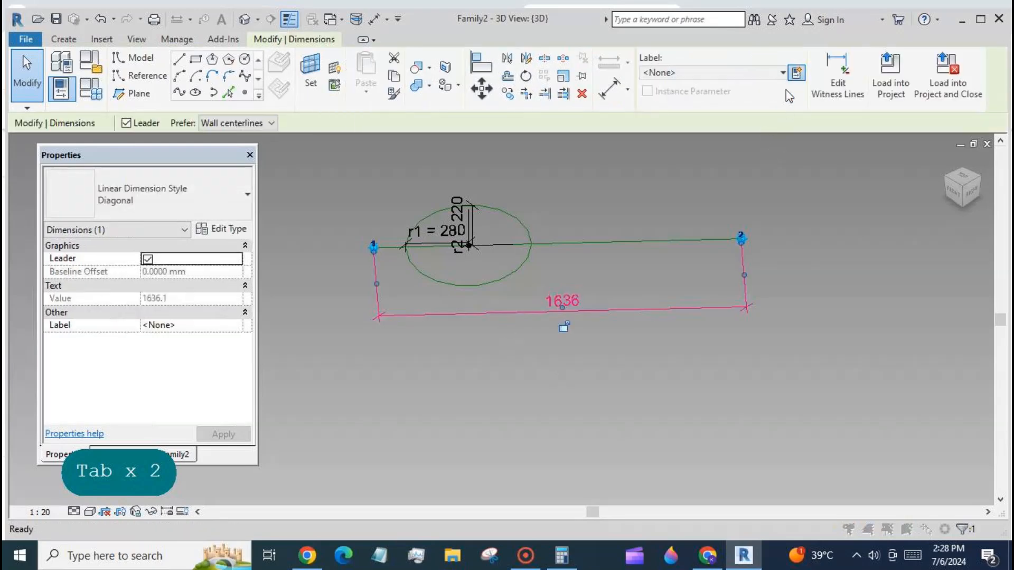
click(796, 73)
text(rep)
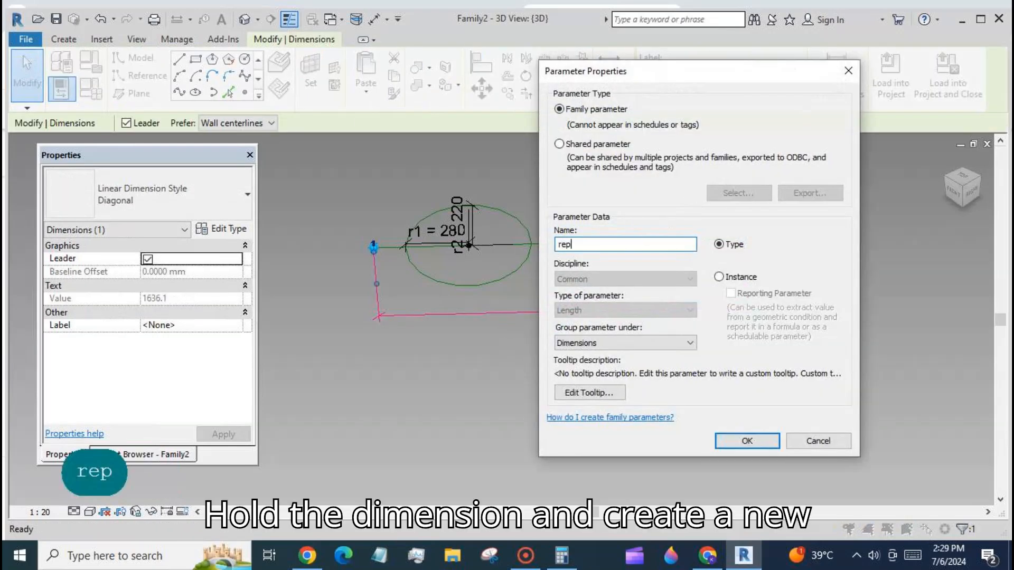
click(719, 277)
click(731, 293)
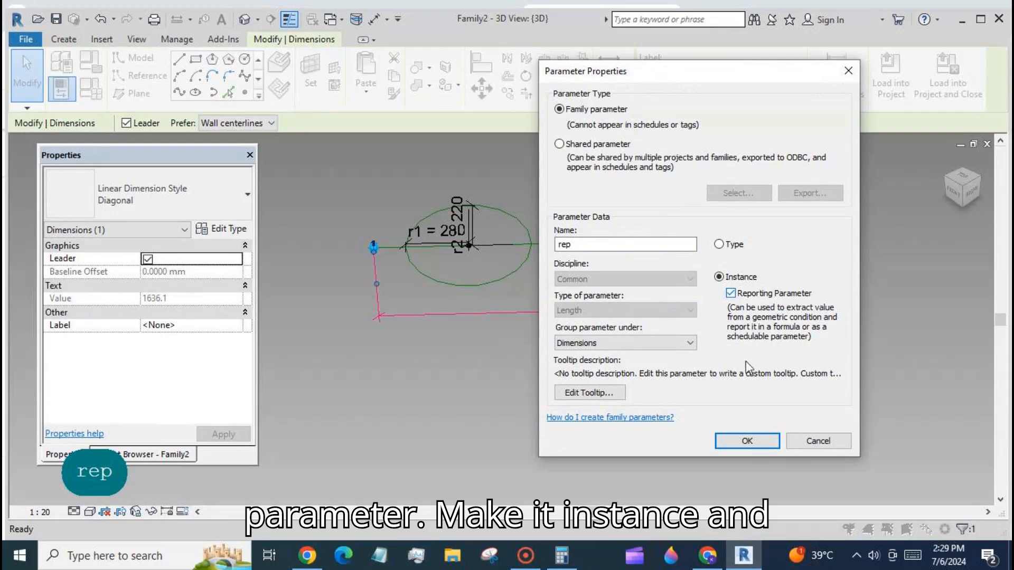
click(764, 441)
click(578, 365)
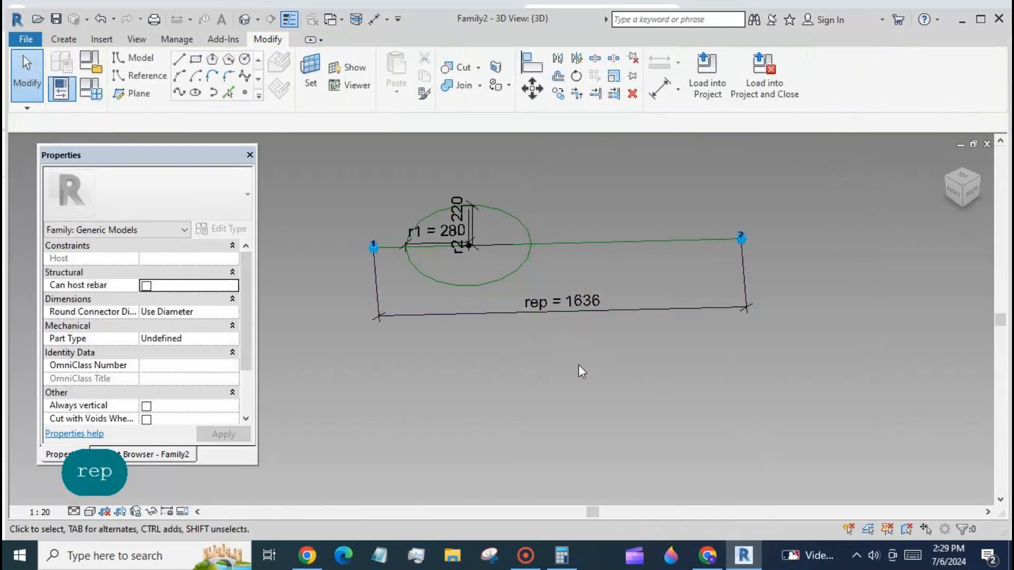
- Place a reference point on the reference line between the two adaptive points
scroll(477, 344, up, 2)
scroll(501, 360, down, 2)
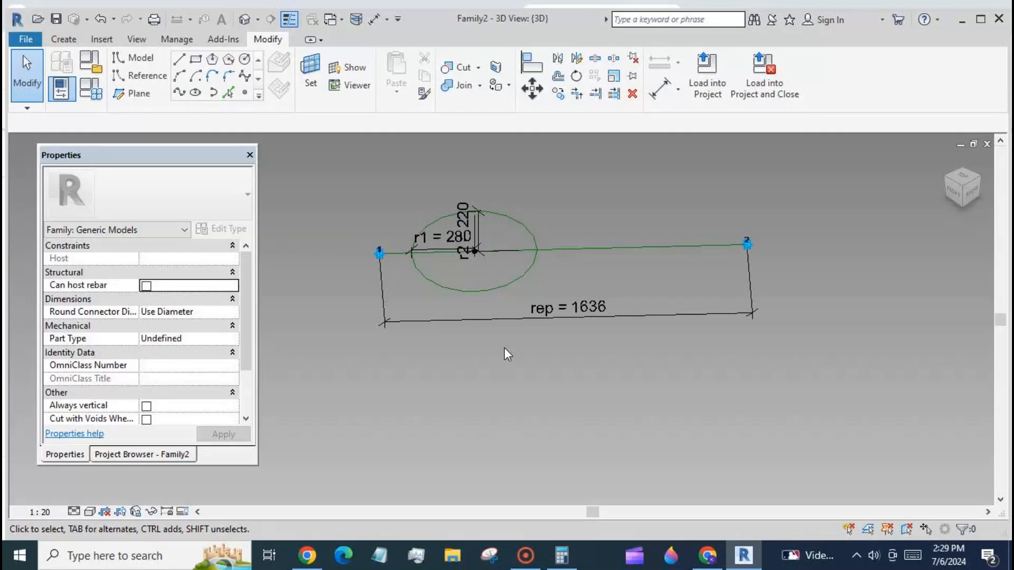
scroll(509, 182, up, 1)
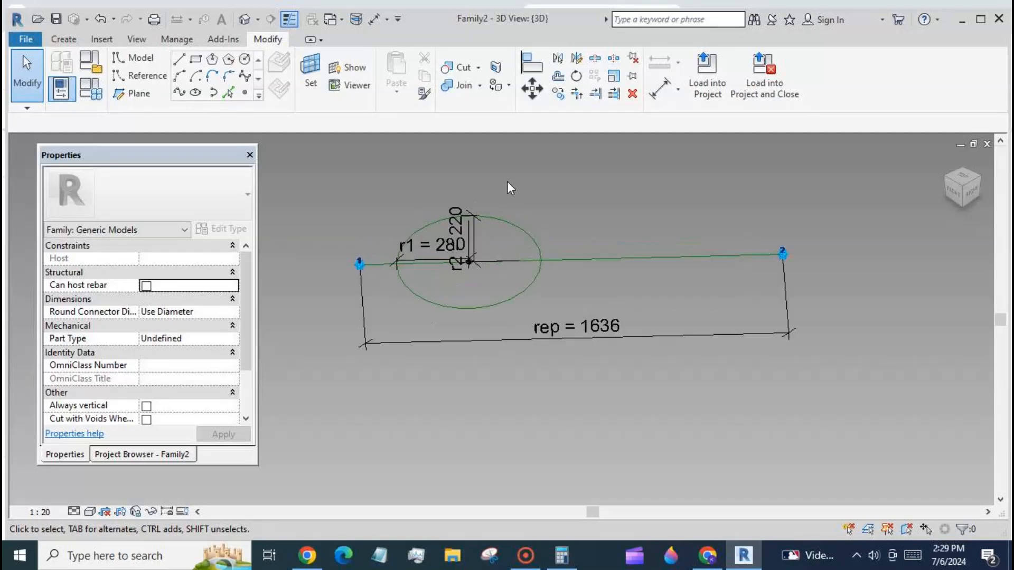
click(244, 93)
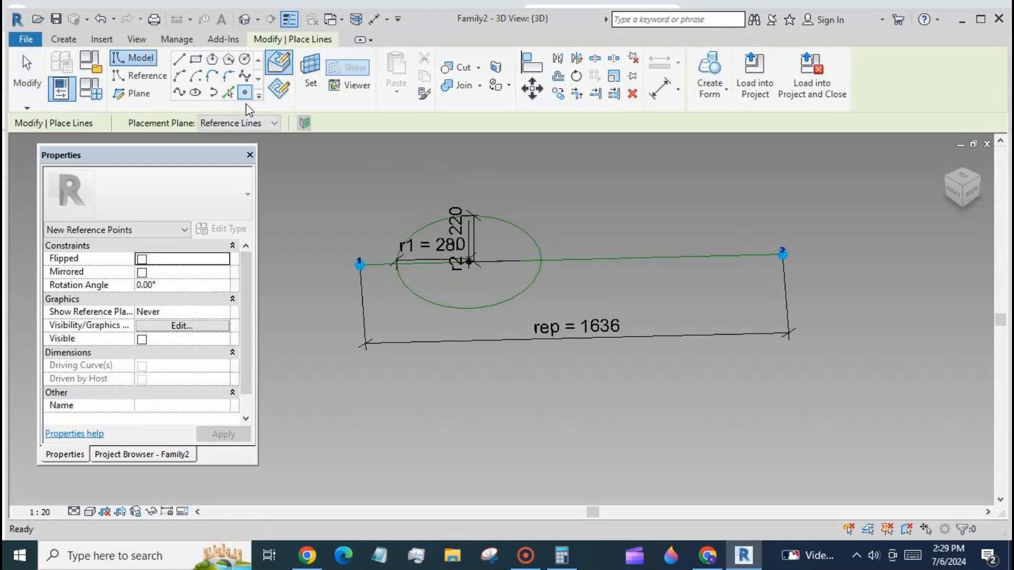
click(638, 258)
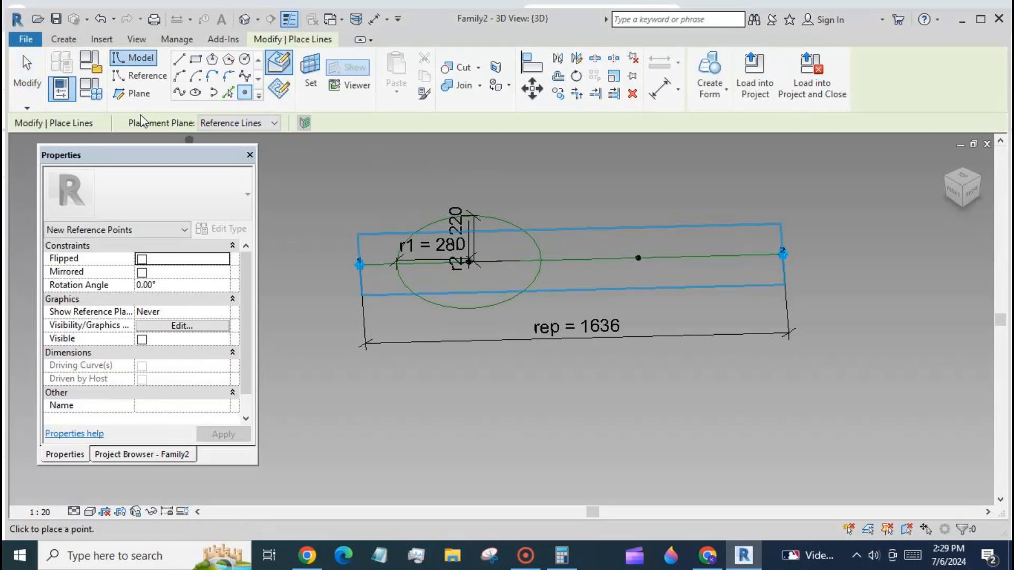
click(38, 76)
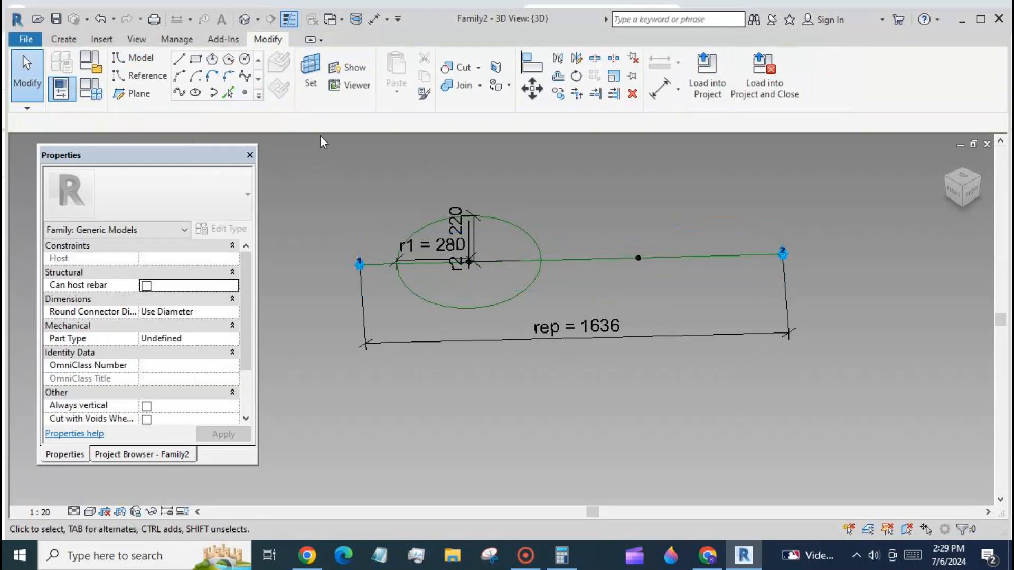
- Set the work plane on the new reference point and show it
click(311, 80)
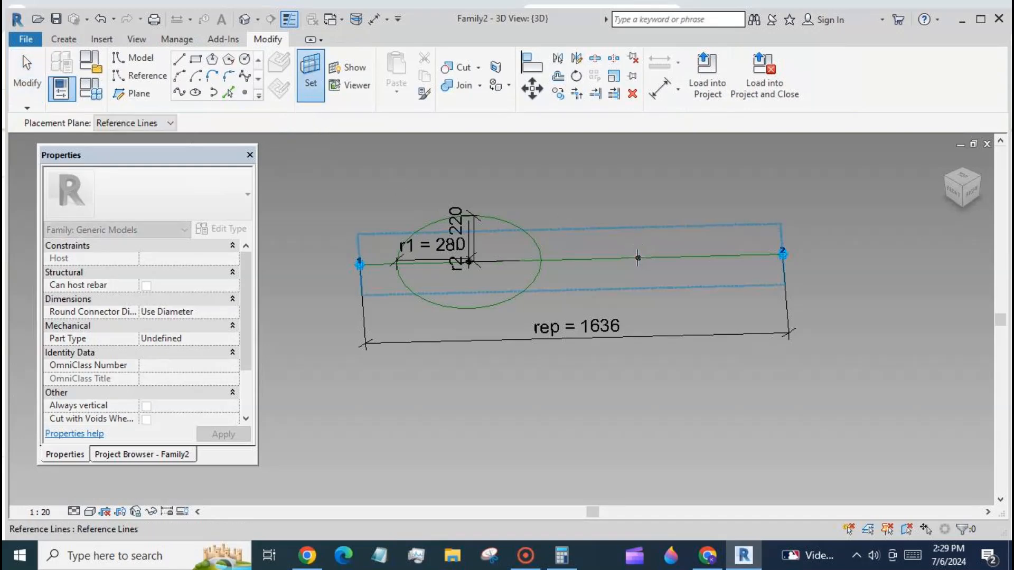
key(Tab)
key(Tab)
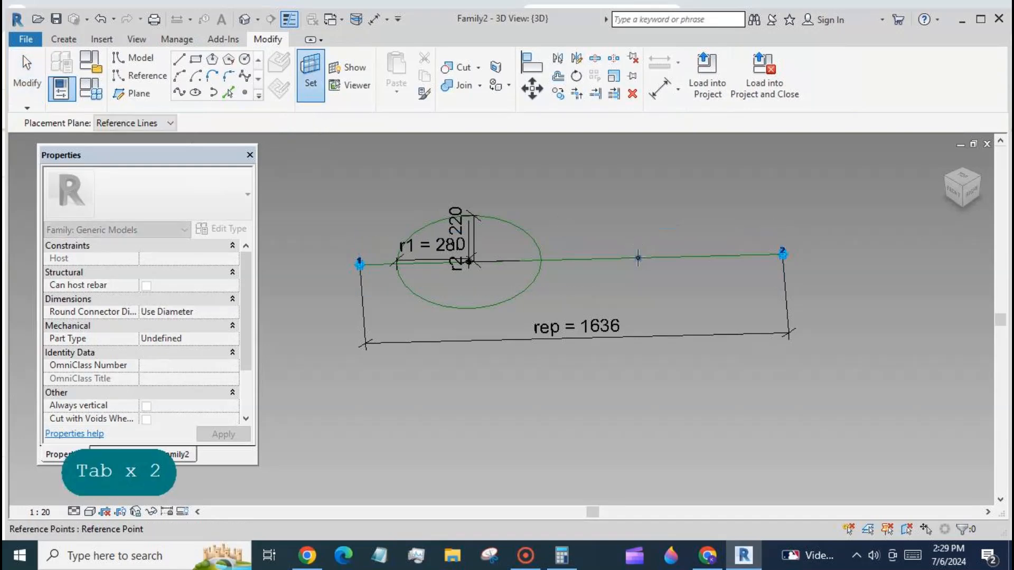
click(638, 257)
click(361, 68)
- Draw a second ellipse centred on the reference point with radii about 330 and 320
scroll(530, 316, down, 6)
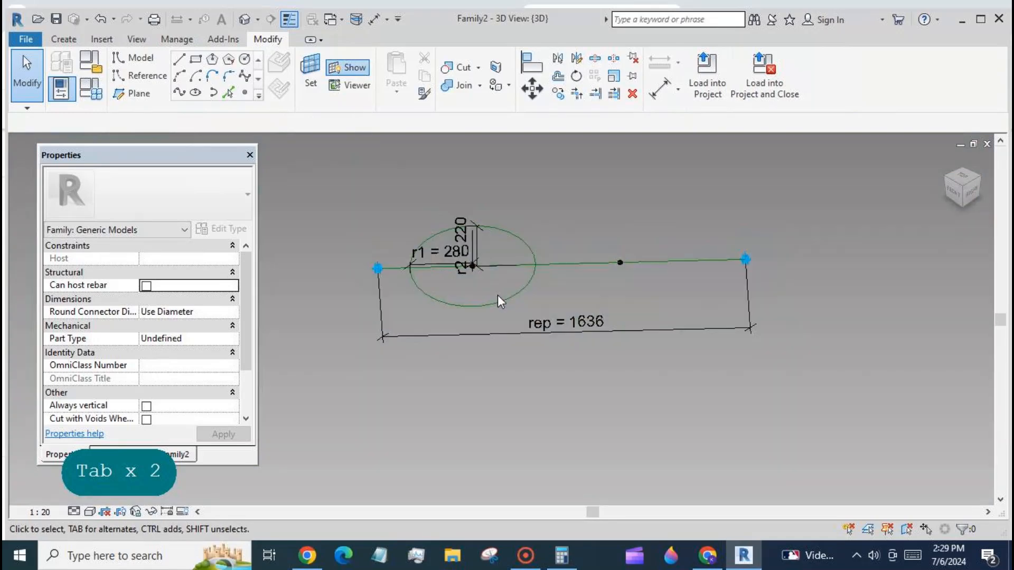
scroll(531, 320, down, 4)
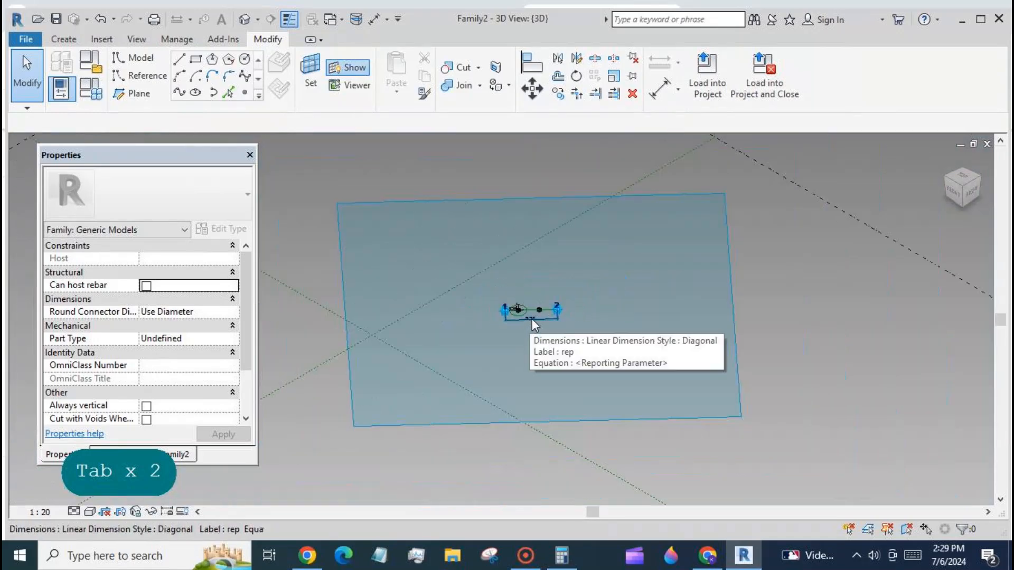
scroll(560, 285, up, 3)
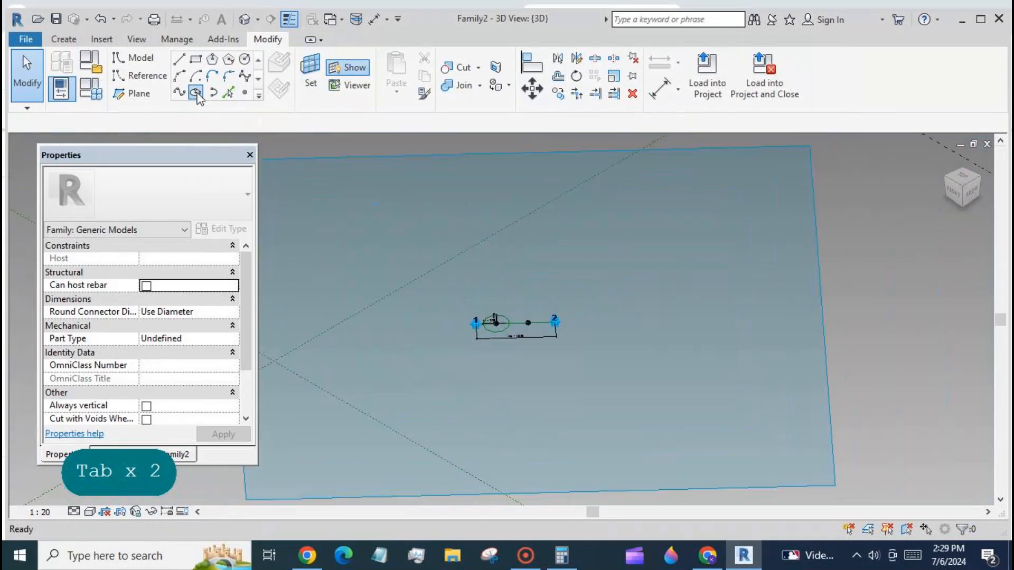
click(196, 93)
click(528, 323)
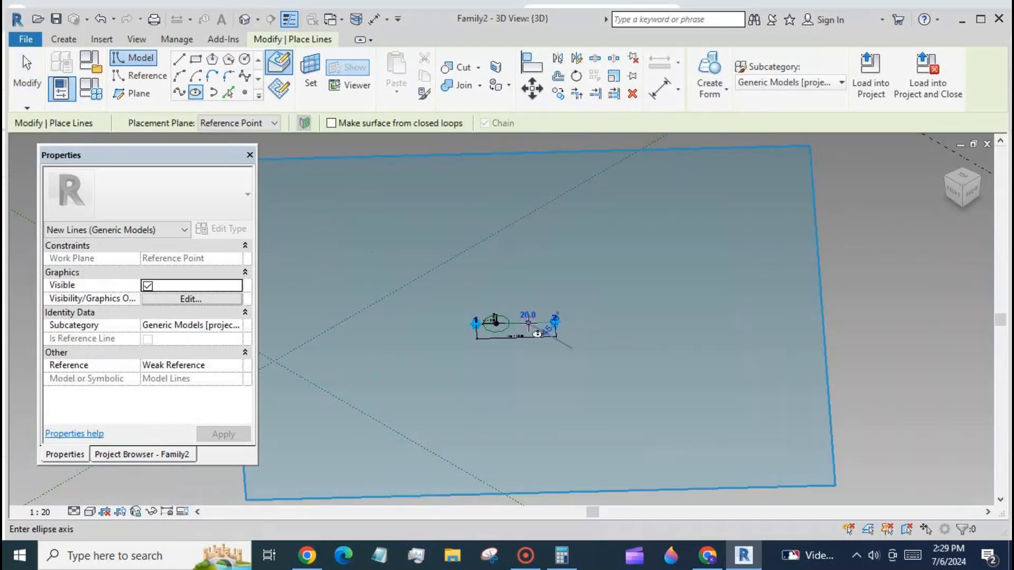
scroll(541, 321, up, 5)
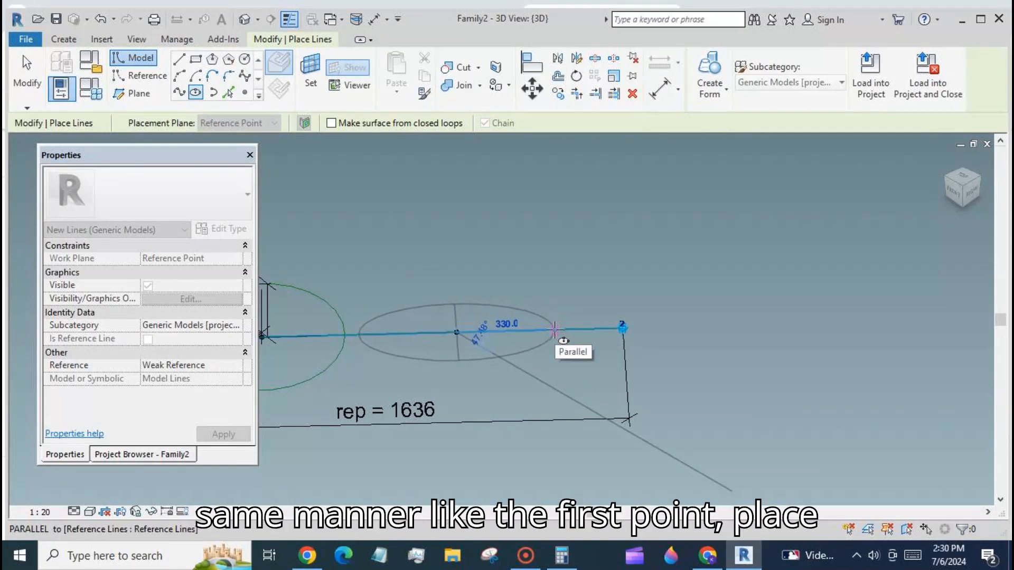
click(554, 329)
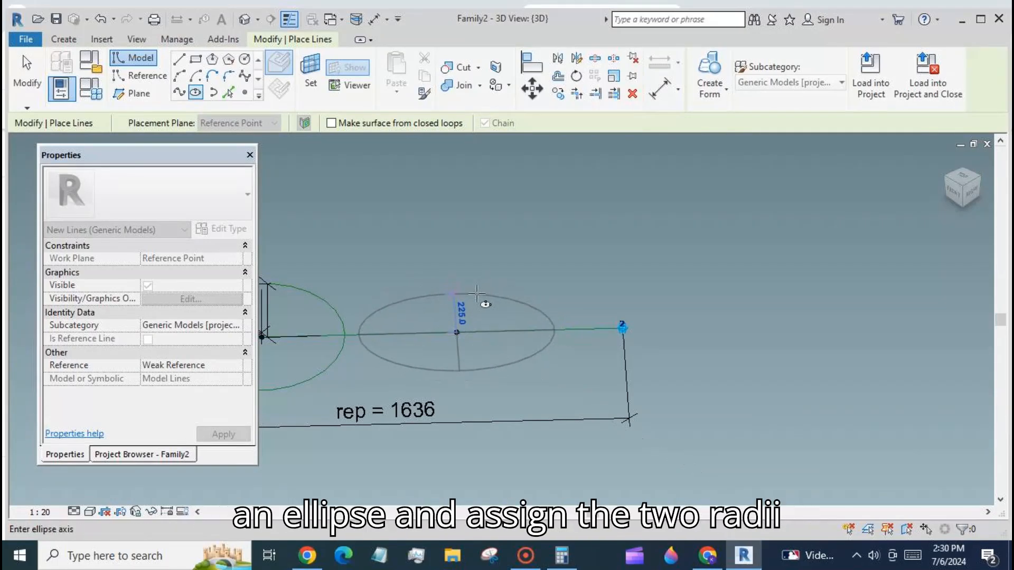
click(472, 277)
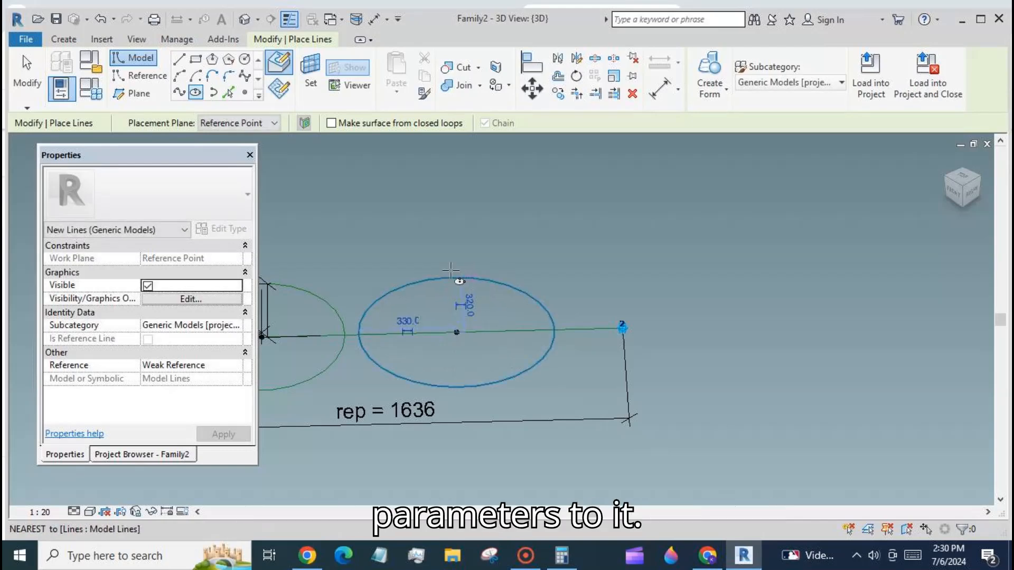
click(26, 74)
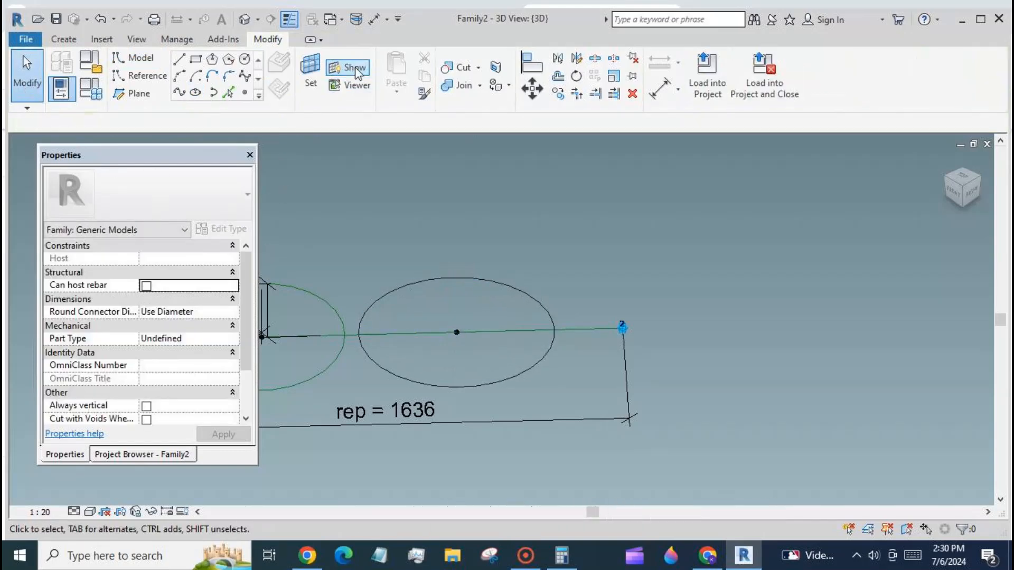
- Hide the work plane display and convert the second ellipse into a reference line
click(354, 68)
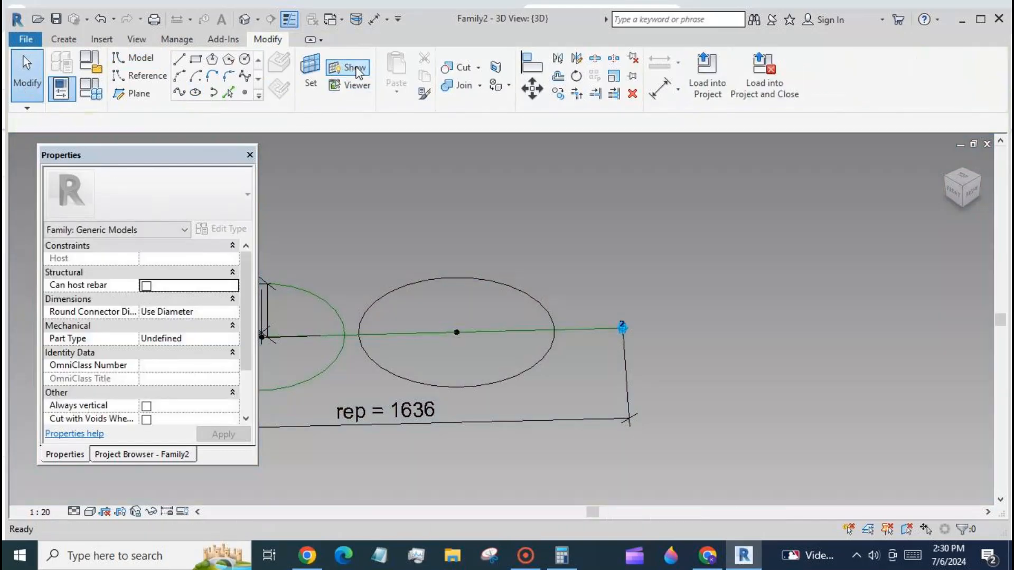
click(444, 278)
click(141, 394)
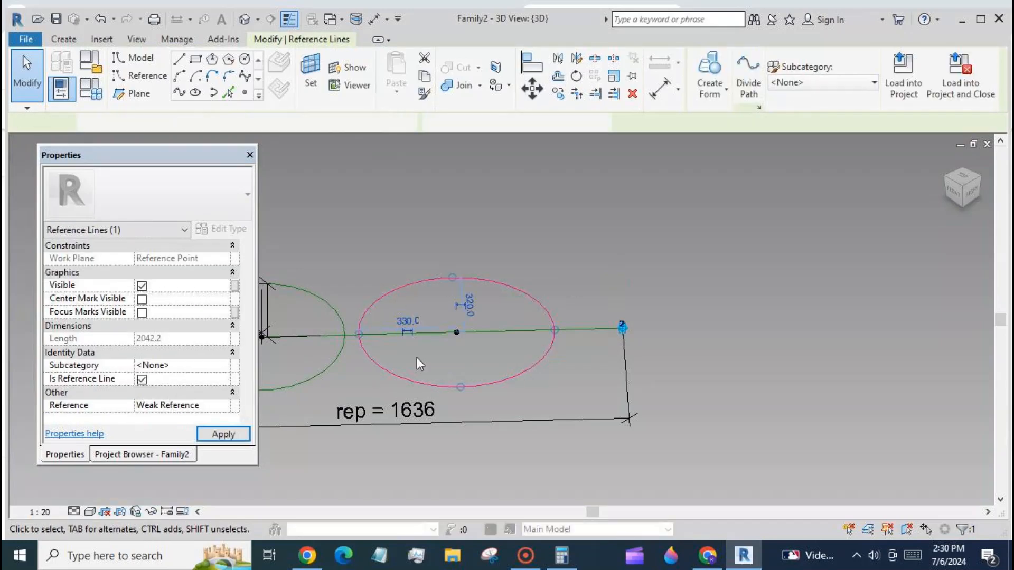
- Make the second ellipse's 330 radius dimension permanent and label it with parameter r1
click(407, 329)
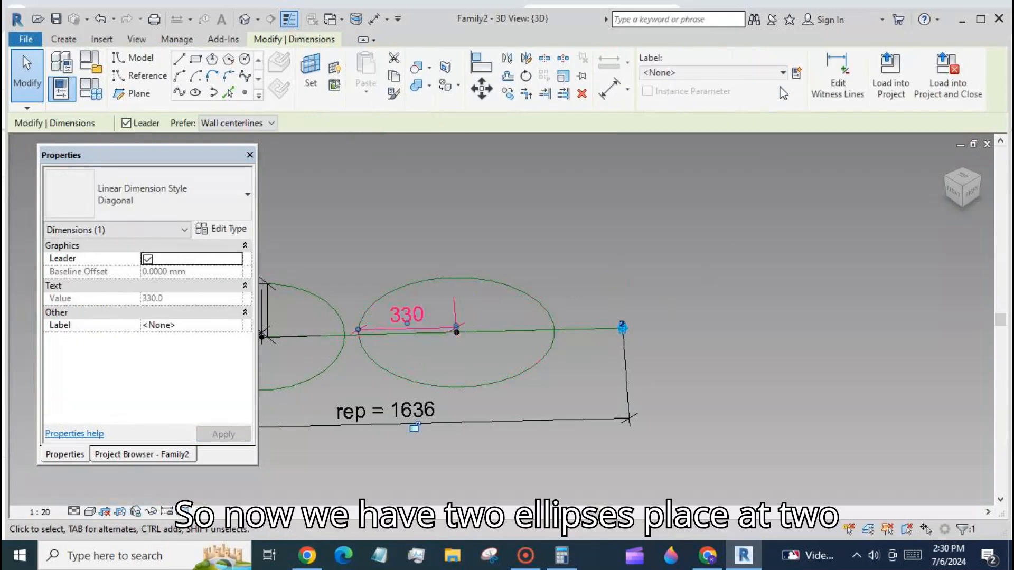
click(781, 72)
click(777, 124)
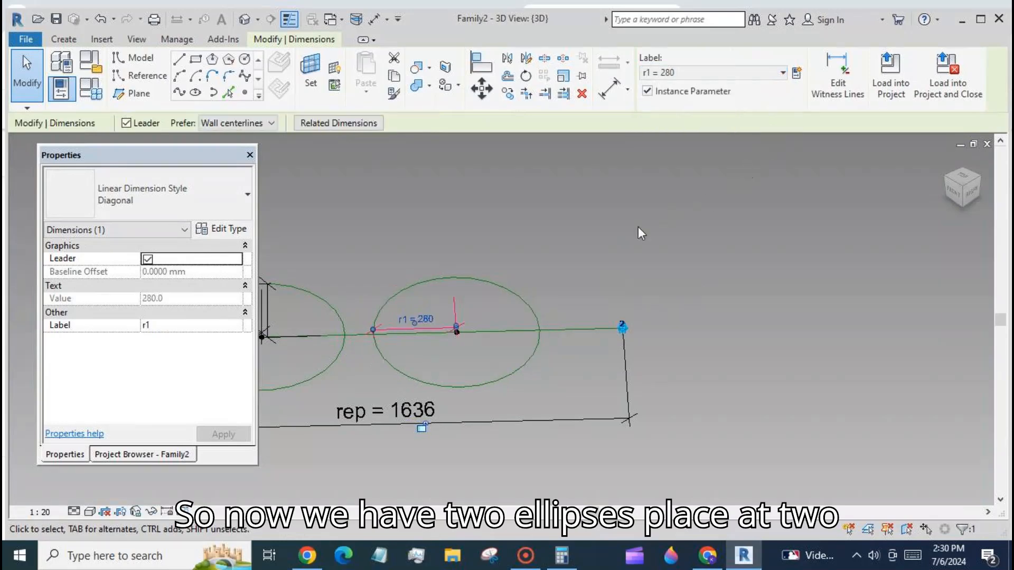
click(525, 302)
- Make the second ellipse's 320 radius dimension permanent and label it with parameter r2
click(463, 303)
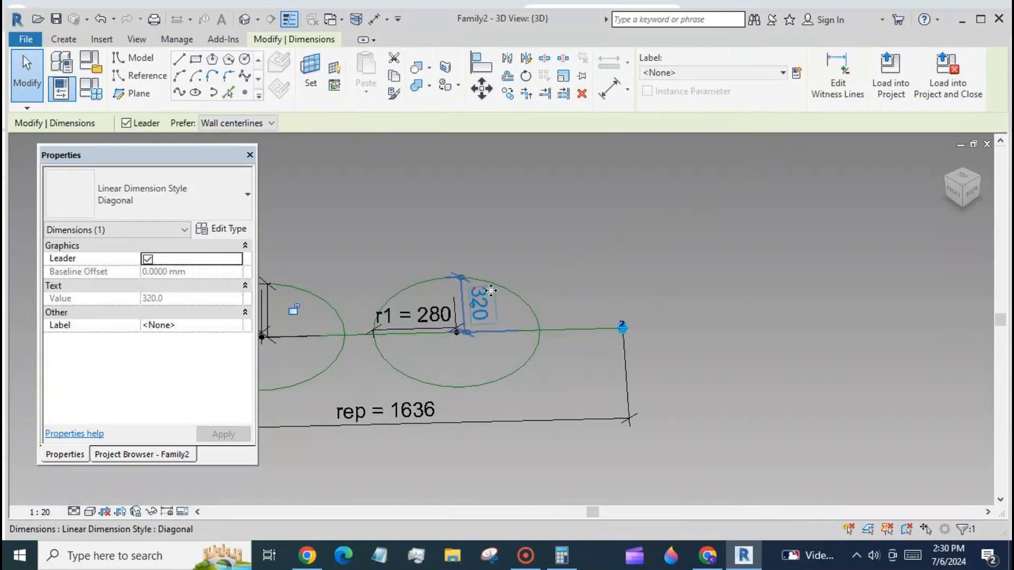
click(782, 73)
click(769, 138)
click(756, 193)
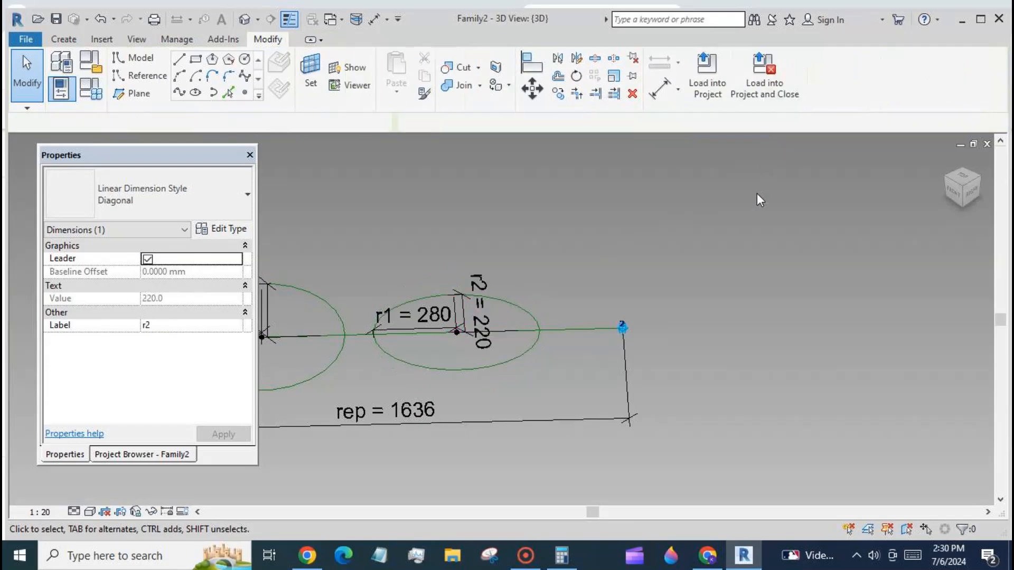
- Set the formula of parameter r1 to rep / 4 in Family Types and apply it
scroll(787, 196, down, 3)
scroll(787, 195, up, 2)
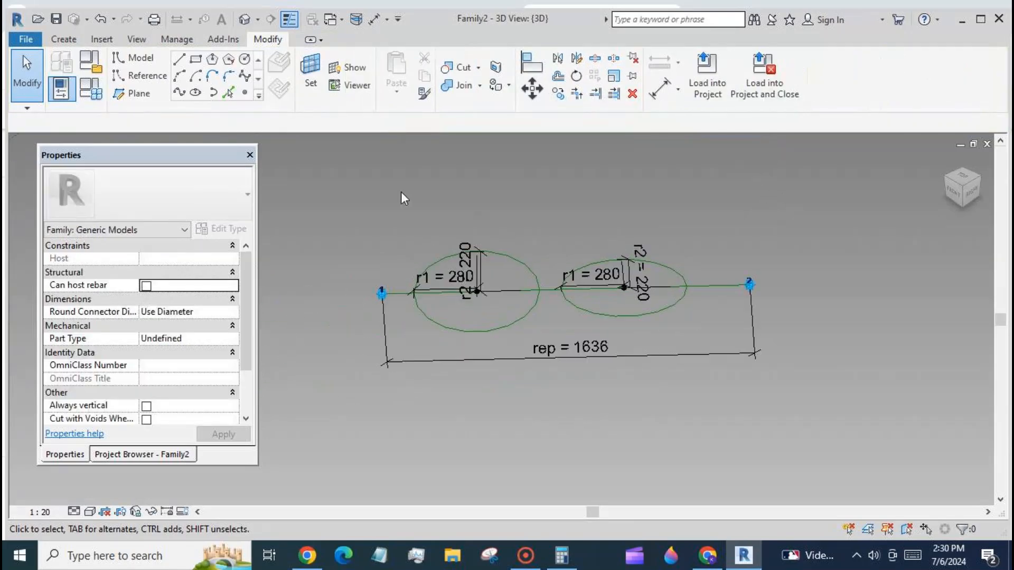
click(90, 90)
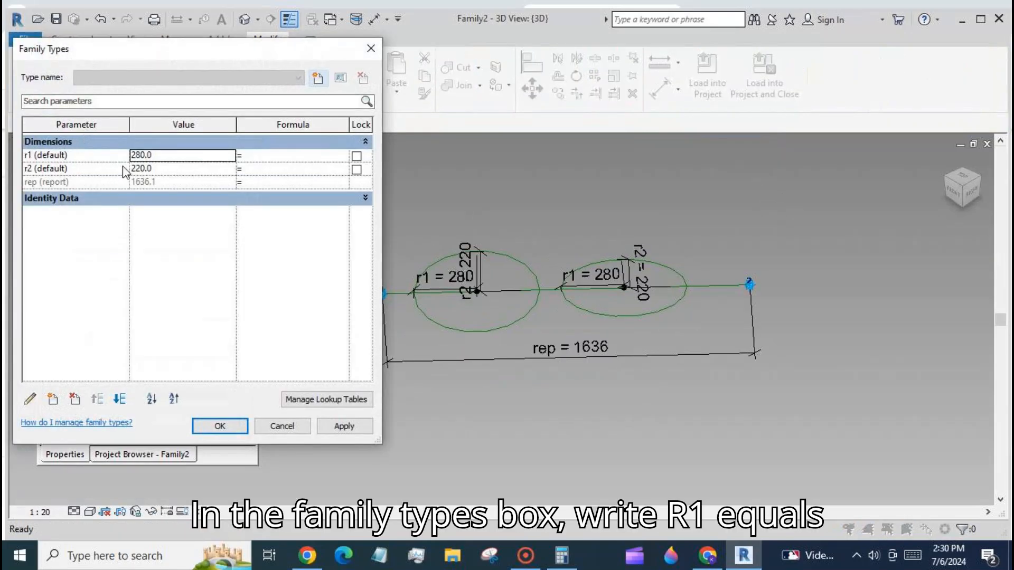
click(267, 157)
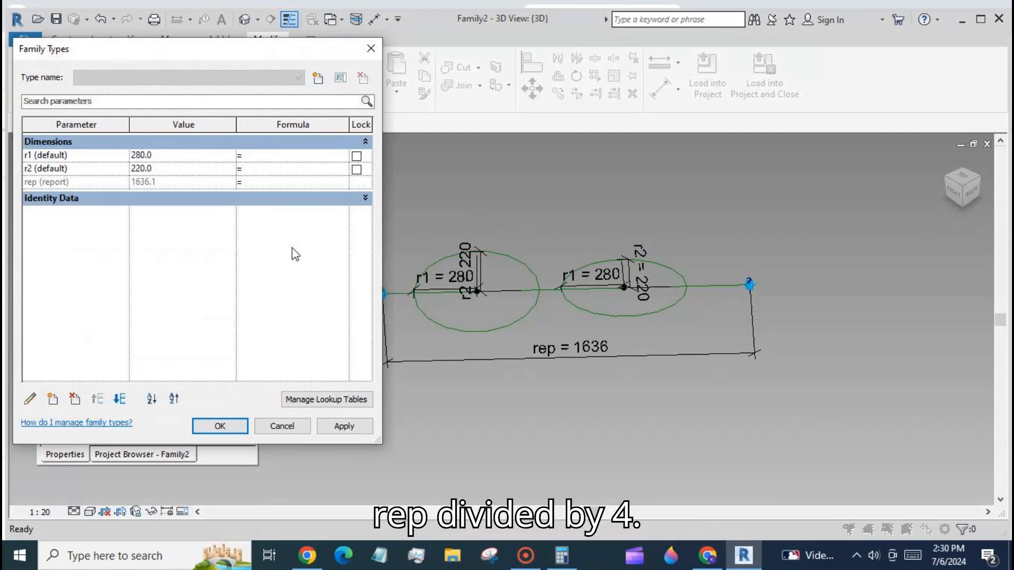
text(rep/)
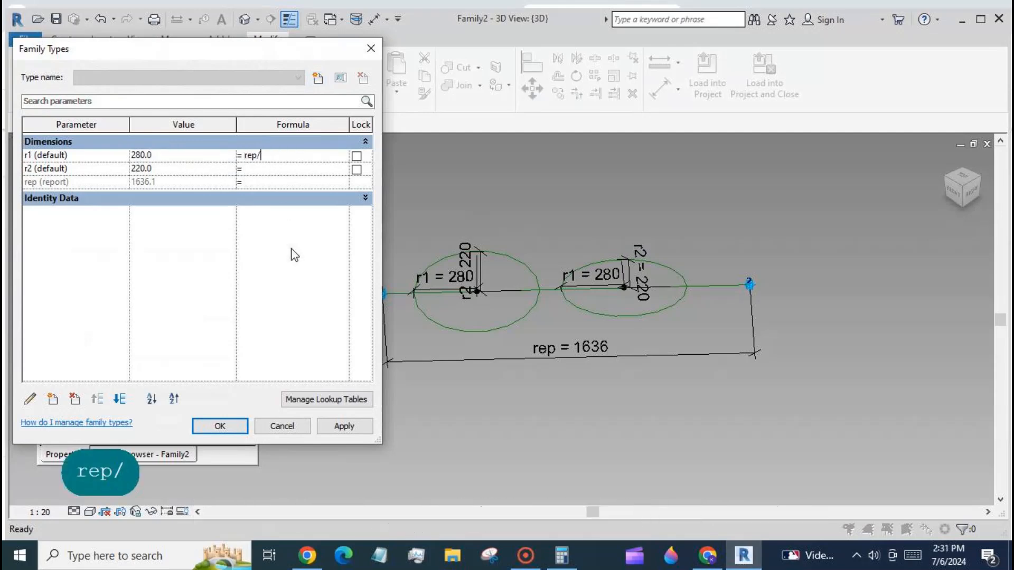
text(4)
click(345, 427)
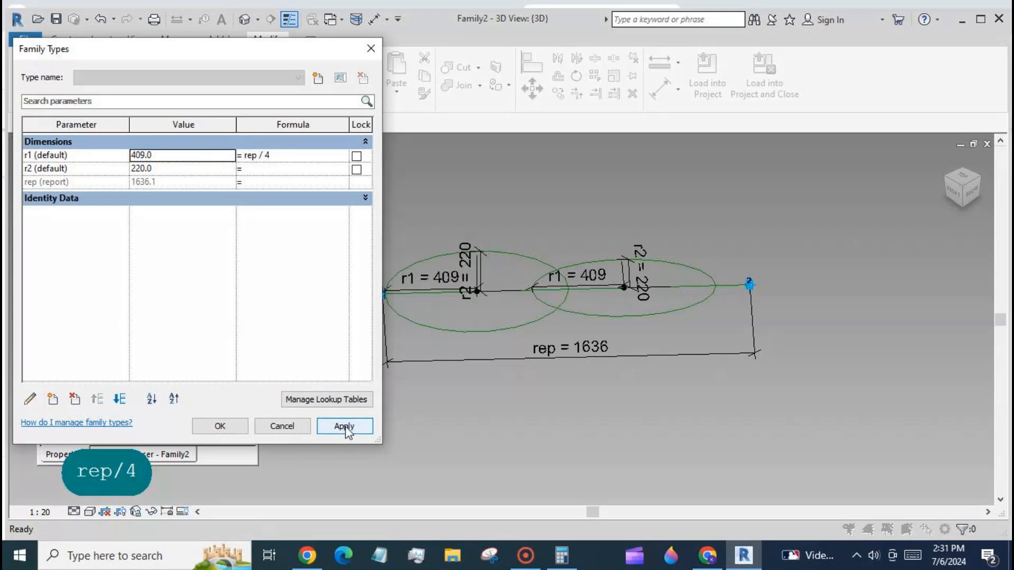
click(219, 426)
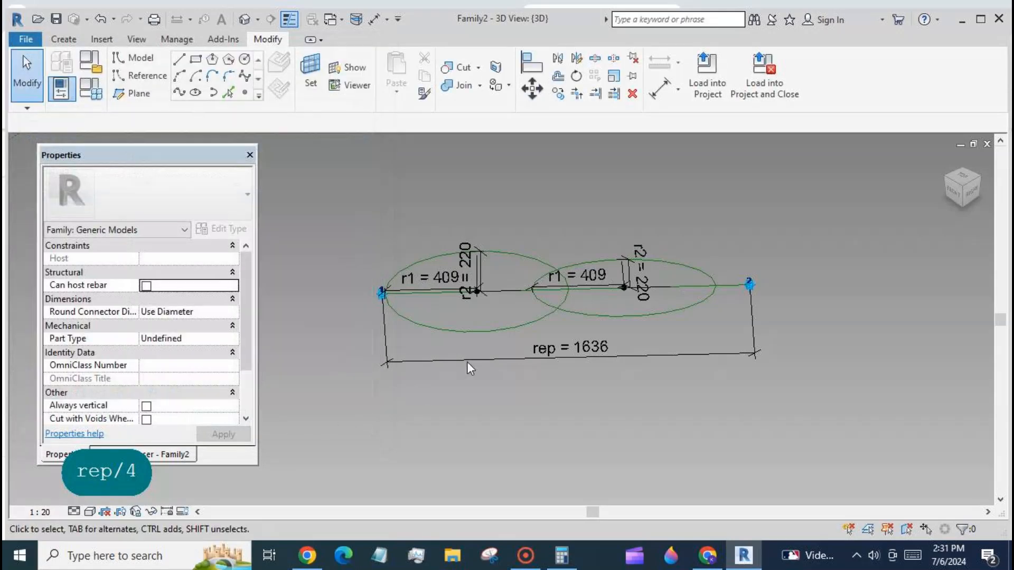
- Set the view scale to 1:5
scroll(417, 306, up, 3)
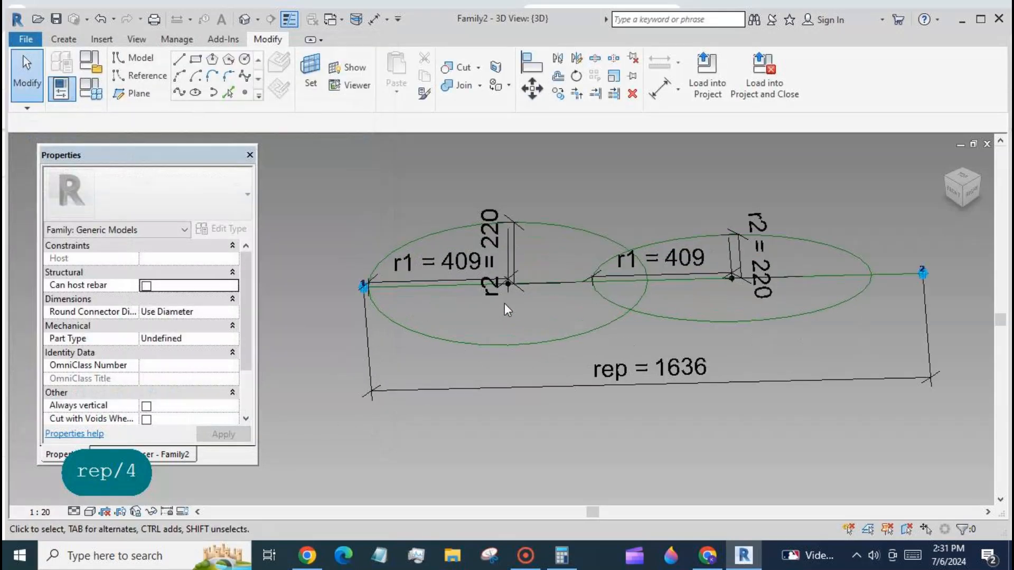
click(40, 511)
click(53, 328)
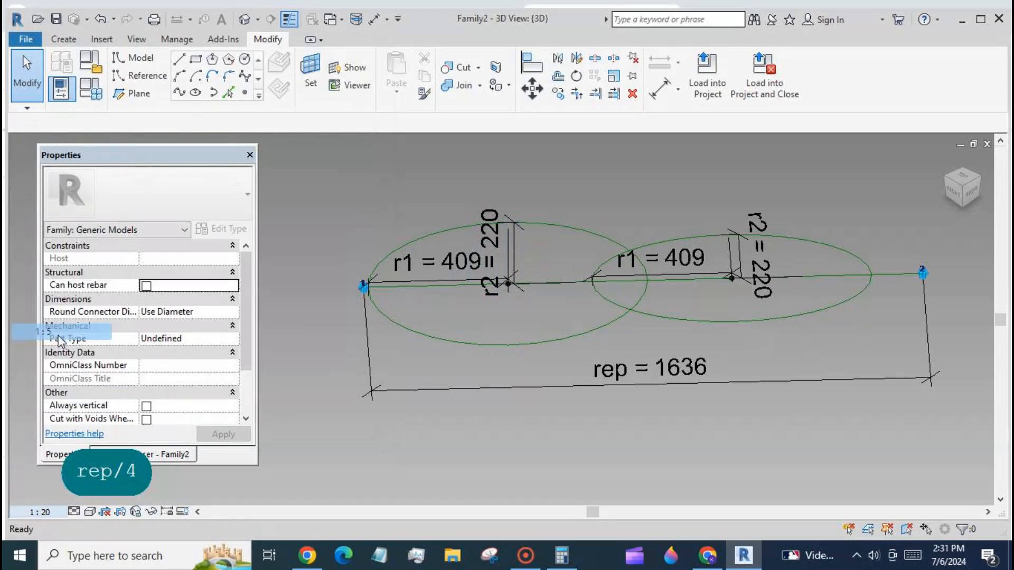
- Set the first ellipse's centre point to measure by Segment Length and associate it with a new parameter named seg
click(508, 284)
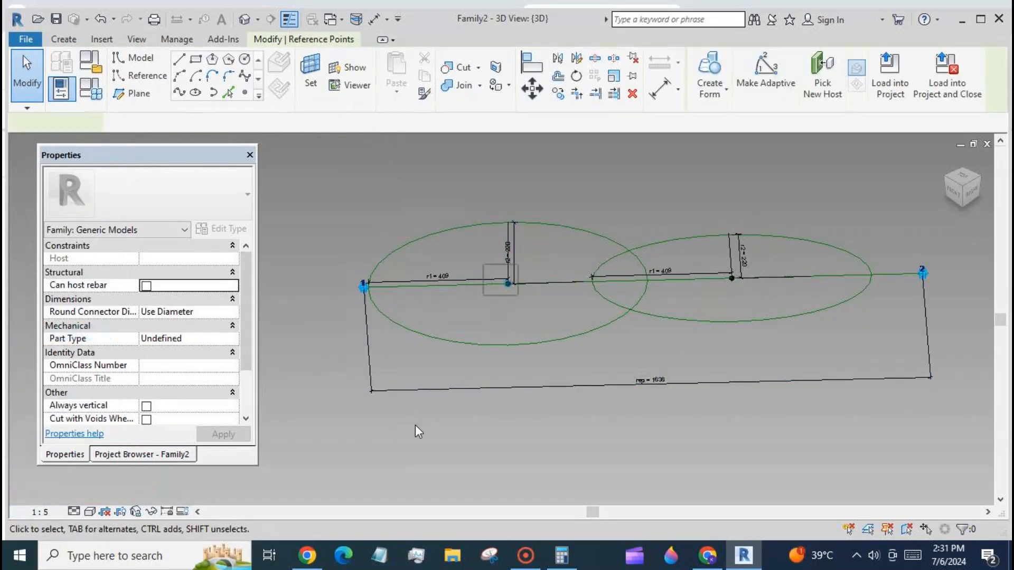
click(226, 409)
click(158, 441)
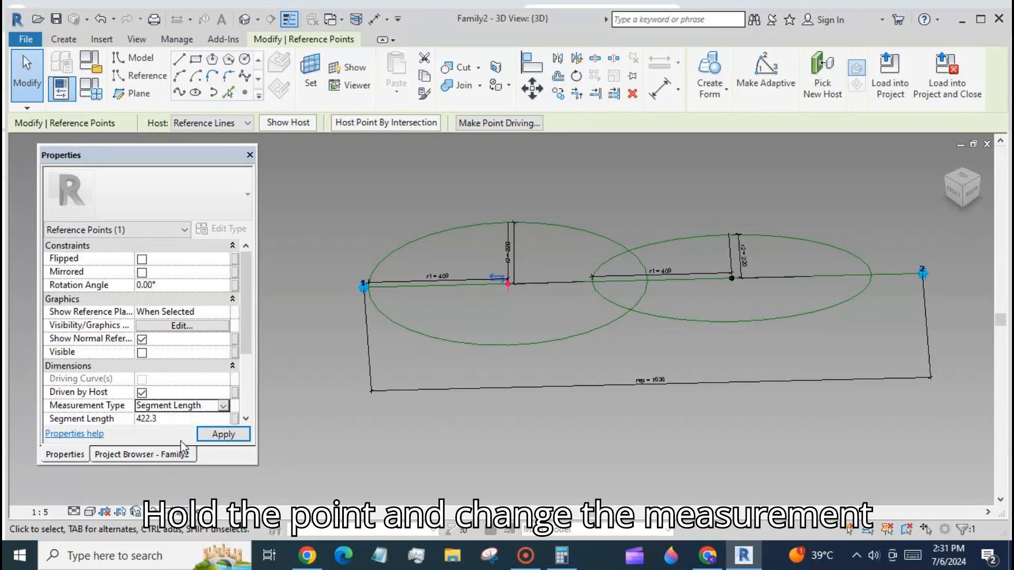
scroll(247, 359, down, 3)
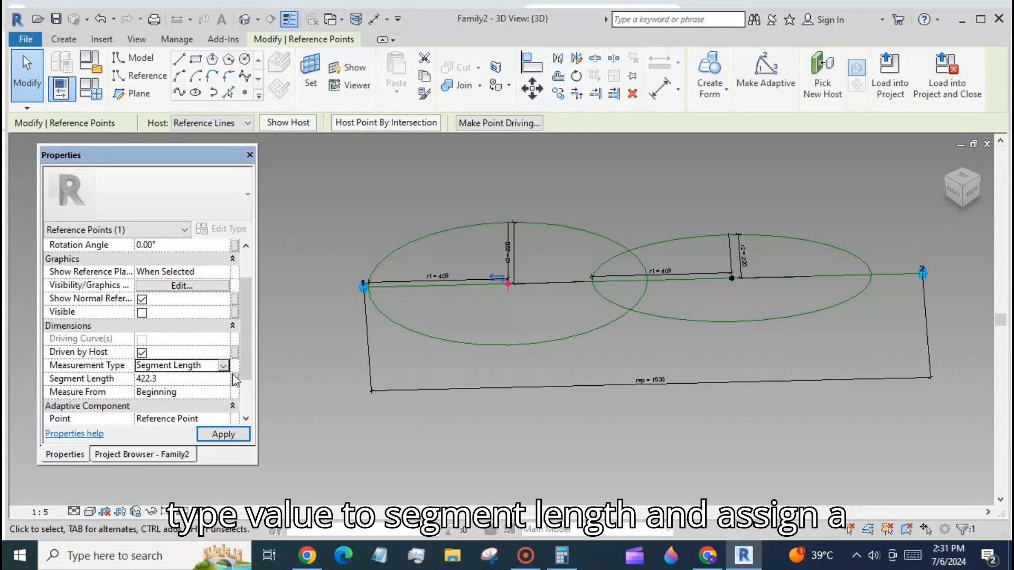
click(234, 378)
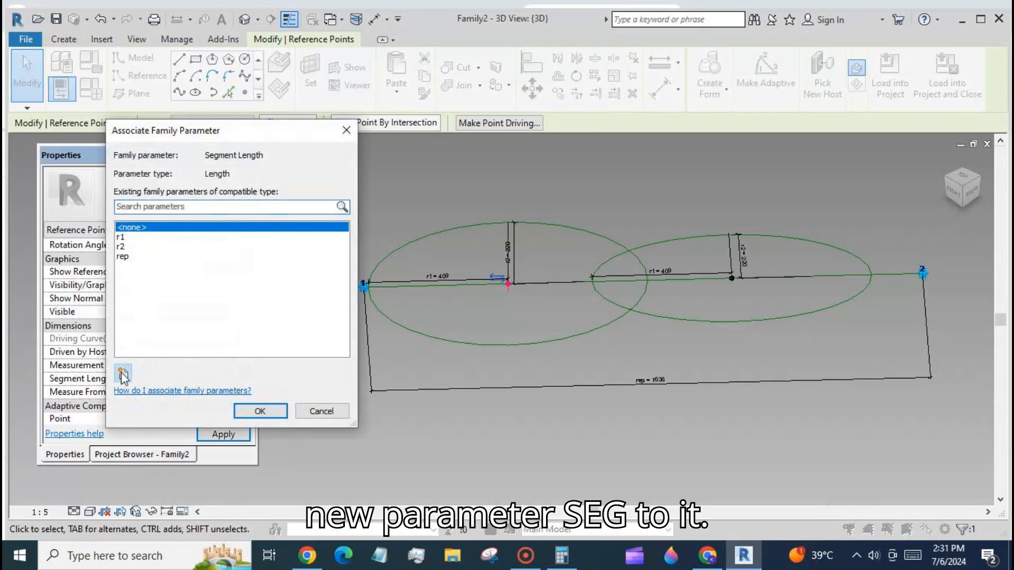
click(122, 373)
text(seg)
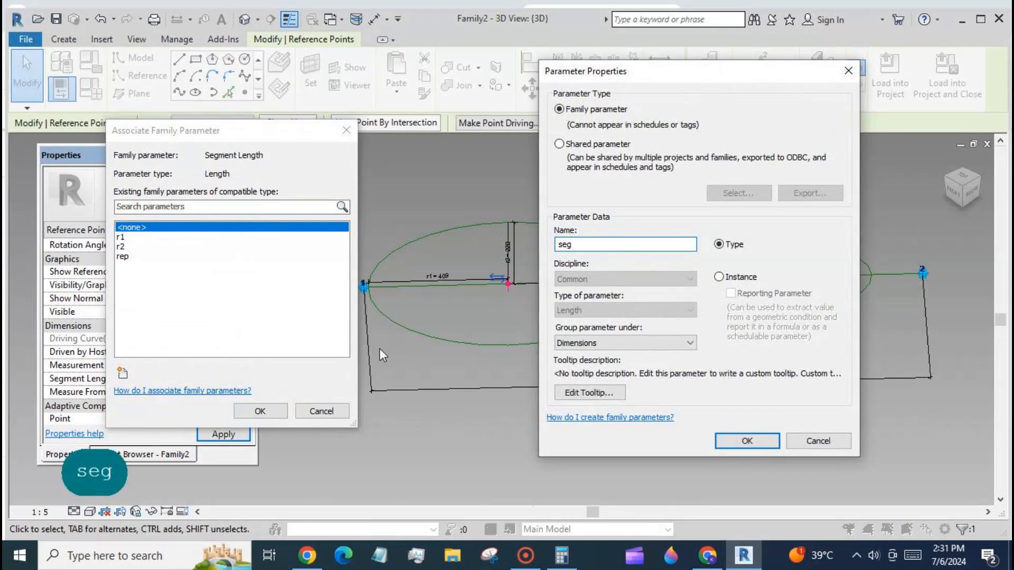
click(749, 441)
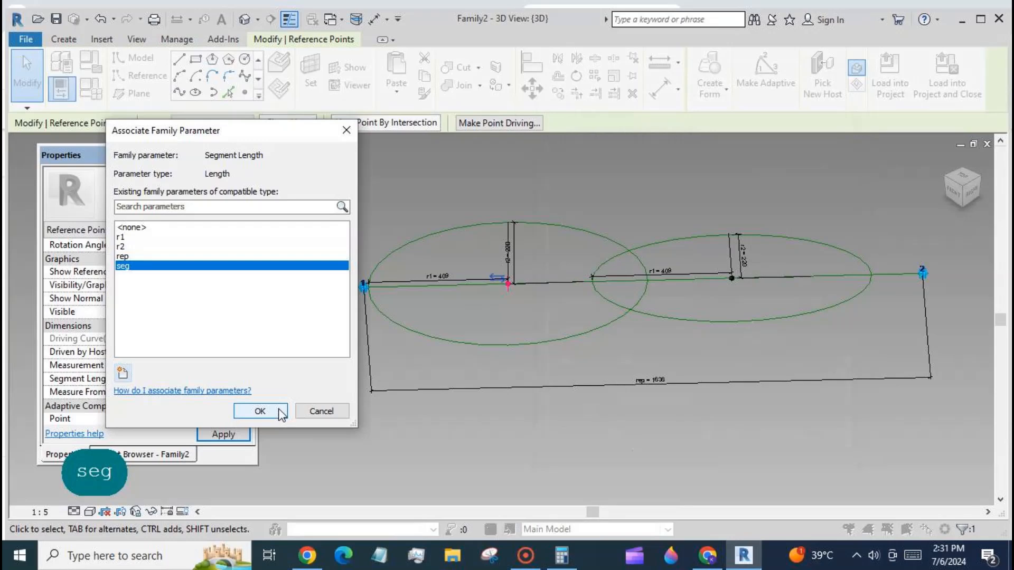
click(279, 413)
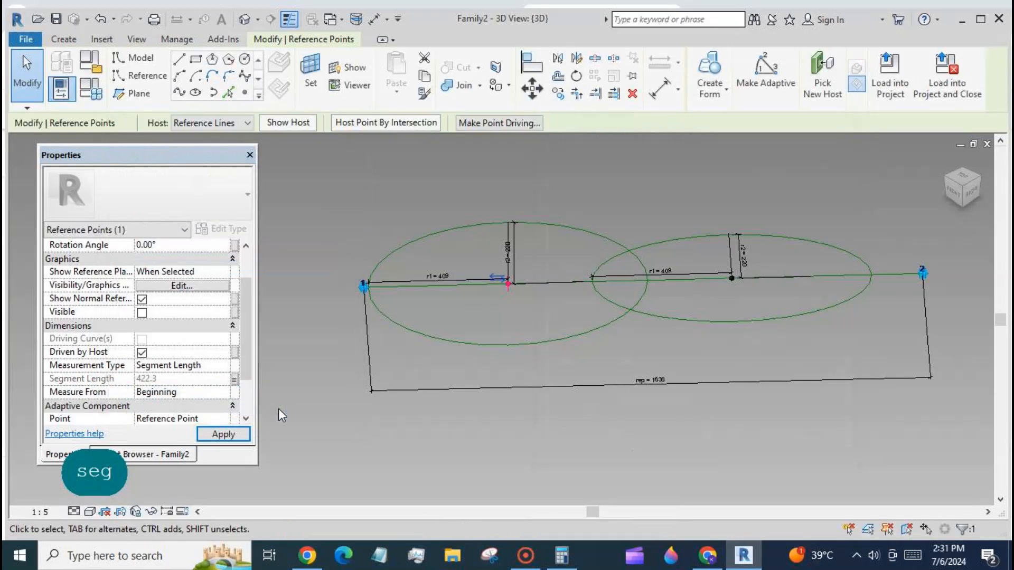
- Set the formula of parameter seg to rep/4 in Family Types
click(90, 89)
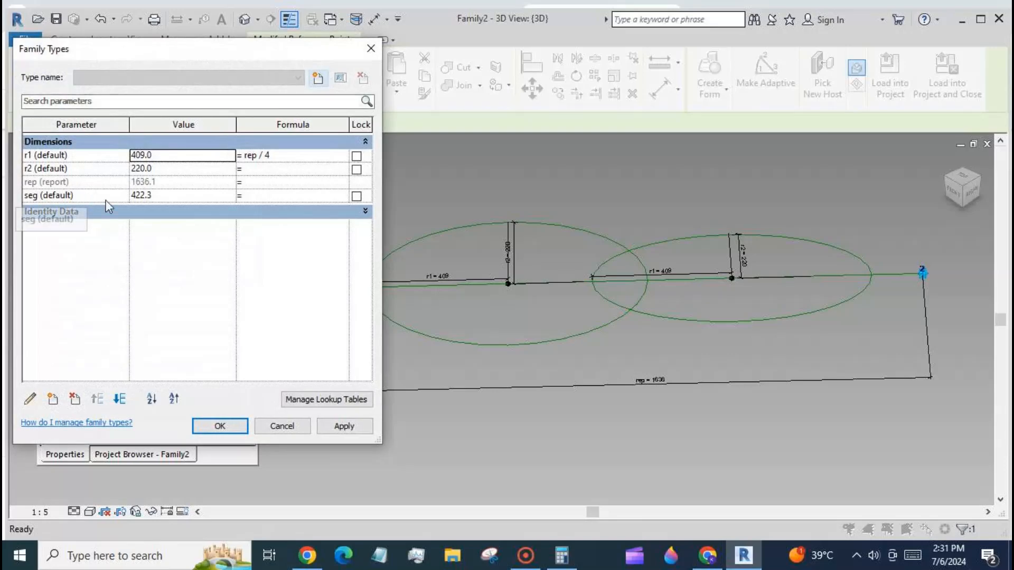
click(291, 195)
text(rep/4)
click(336, 427)
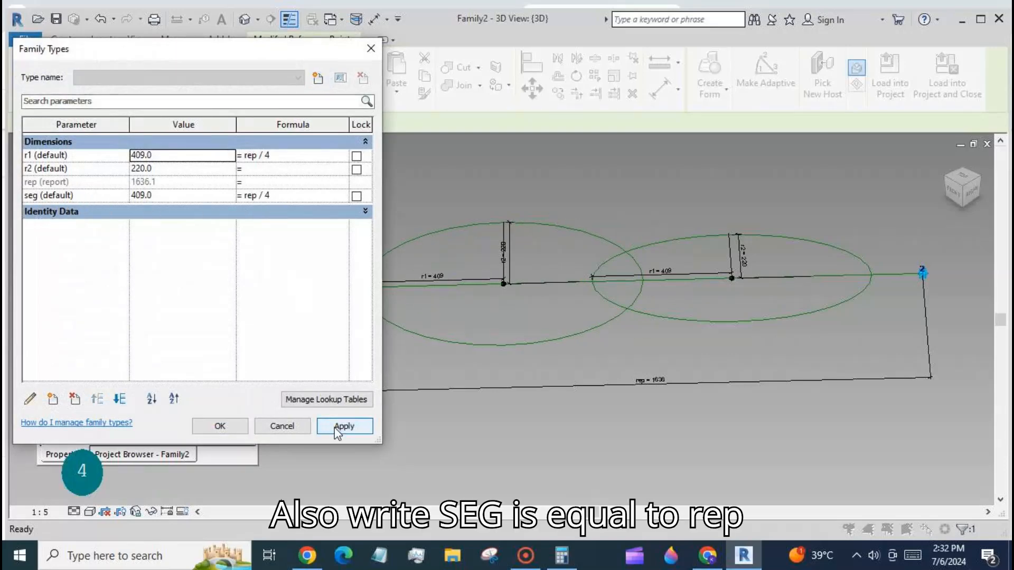
click(233, 429)
key(Escape)
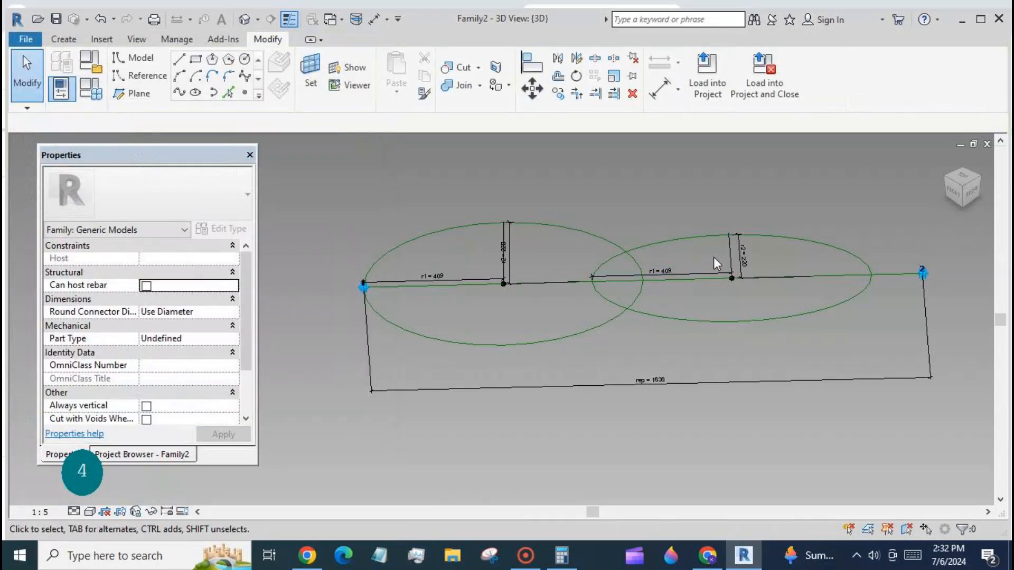
- Set the second ellipse's centre point to measure by Segment Length, measured from End
click(732, 278)
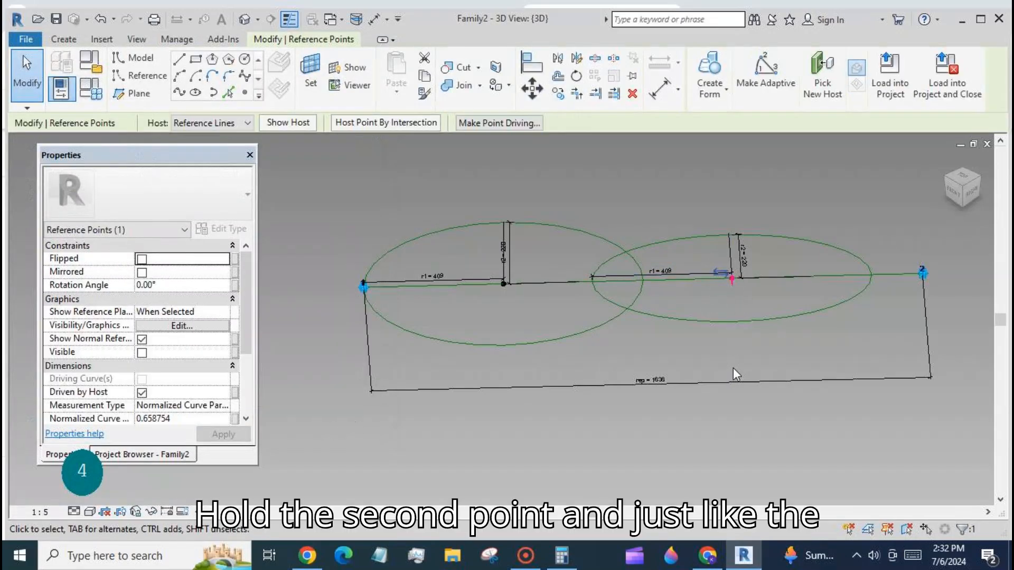
click(227, 406)
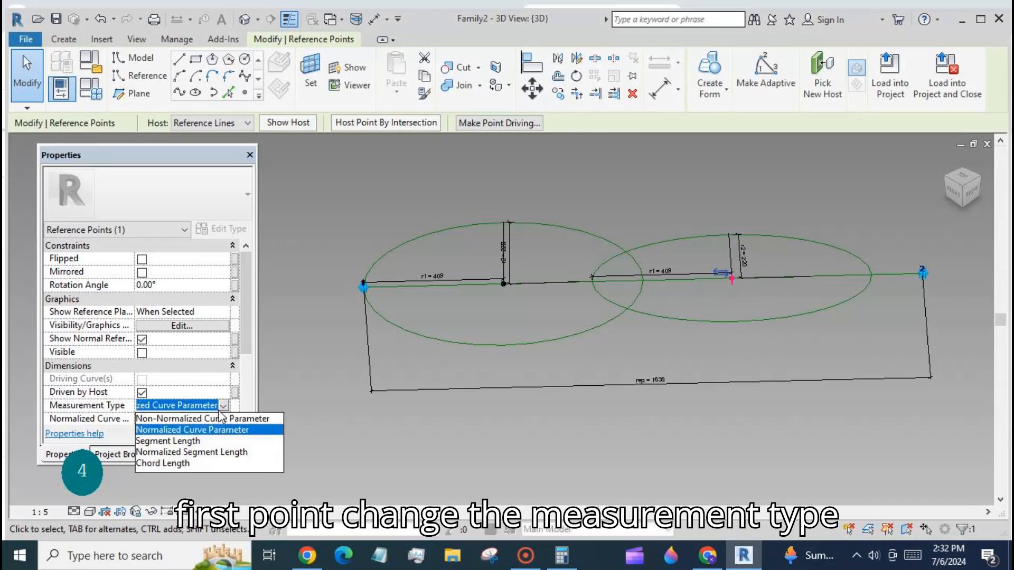
click(185, 443)
scroll(249, 375, down, 1)
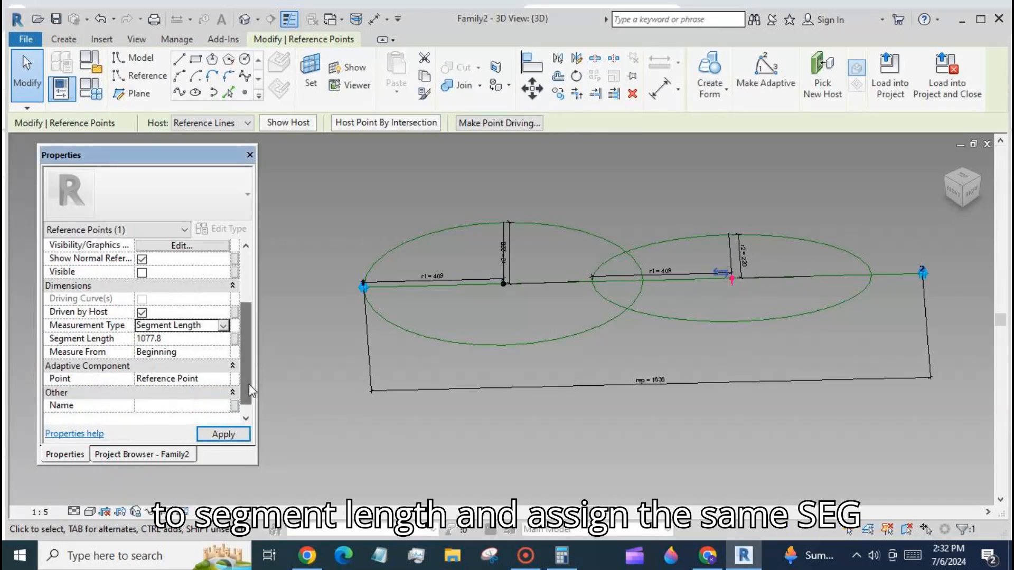
click(180, 351)
click(223, 352)
click(153, 384)
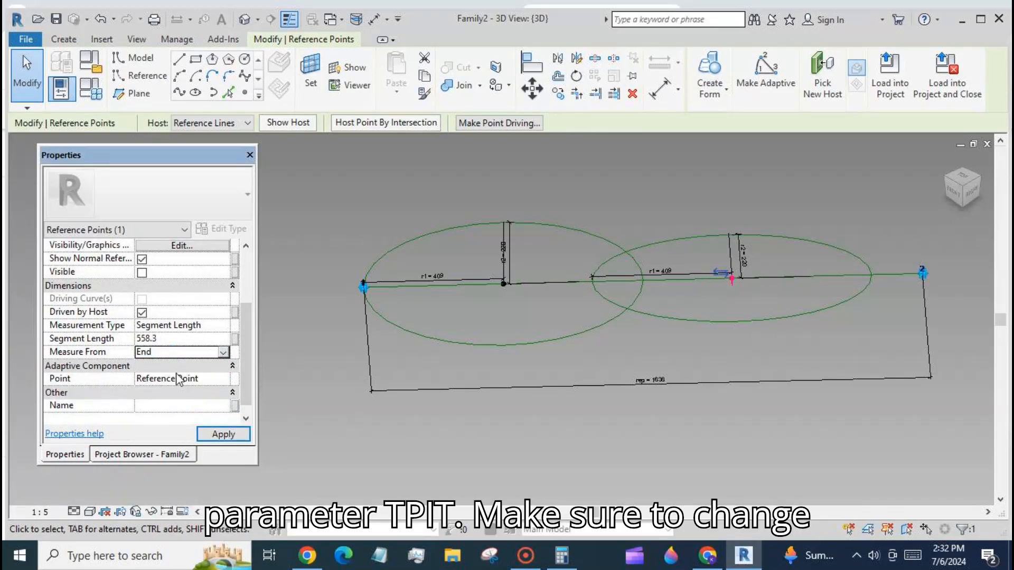
- Associate the second centre point's Segment Length with parameter seg
click(235, 338)
click(123, 267)
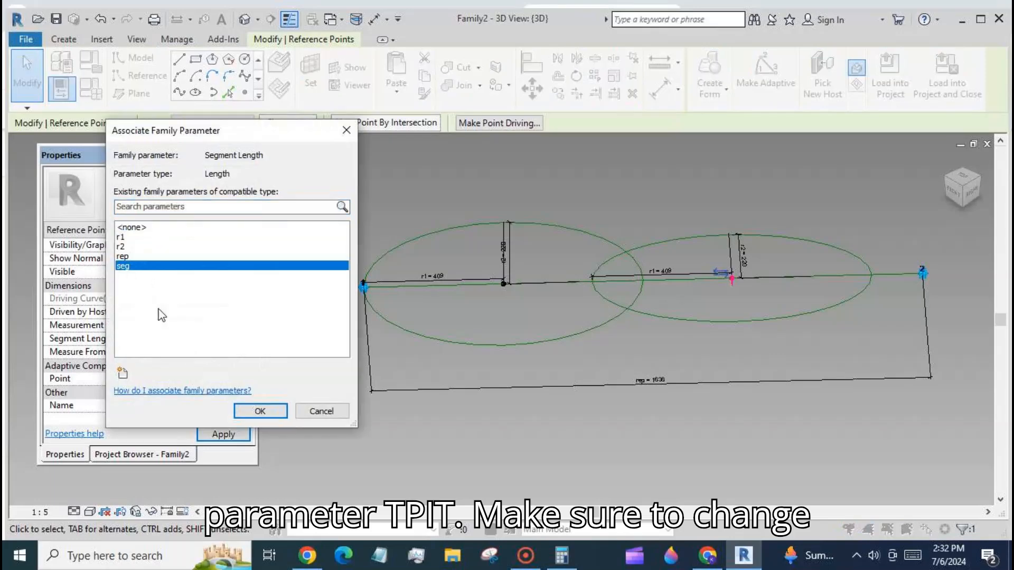
click(258, 411)
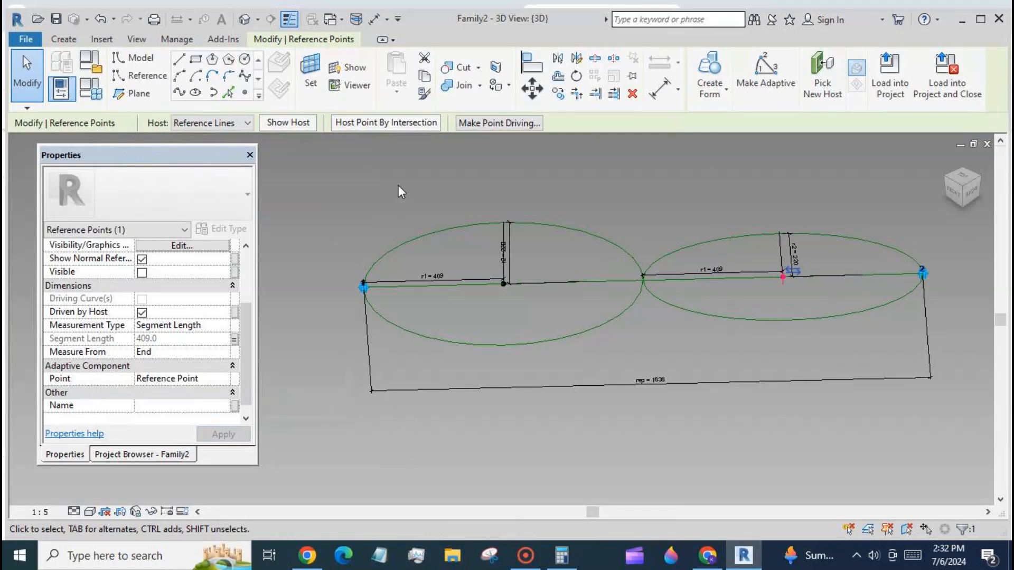
- Place a reference point on the upper edge of the first ellipse and set it as the work plane
scroll(419, 215, down, 2)
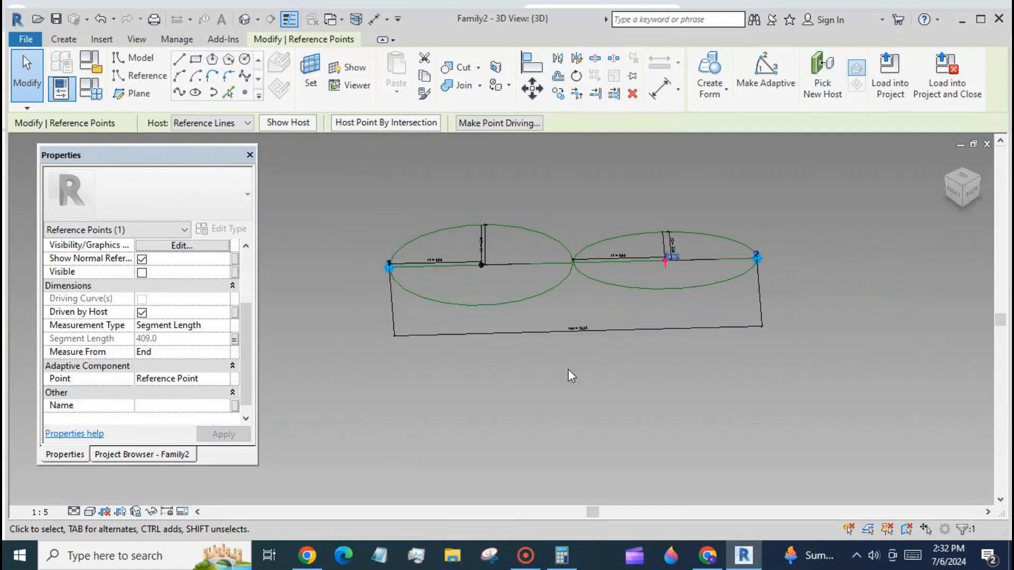
click(244, 92)
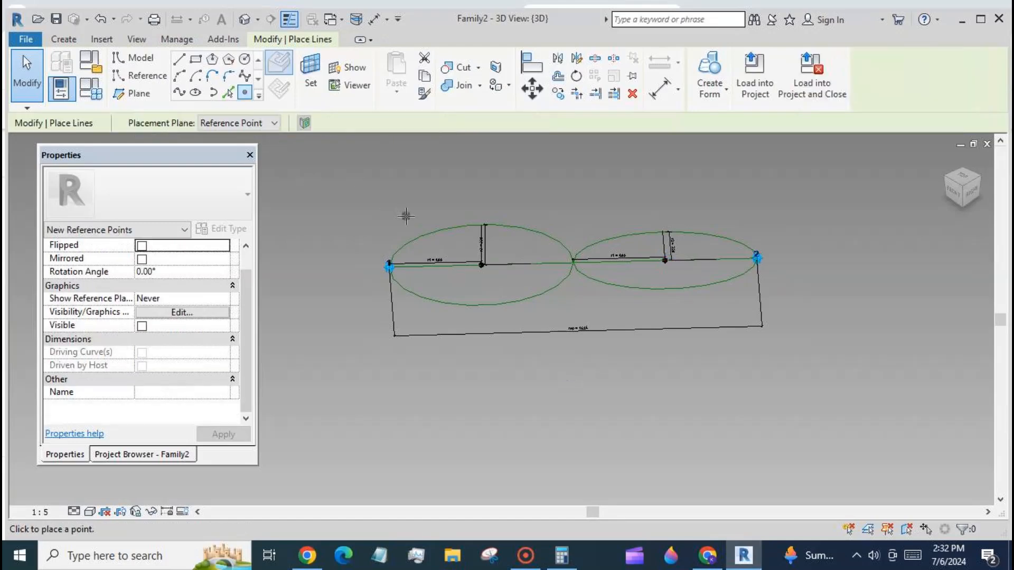
click(432, 233)
click(31, 79)
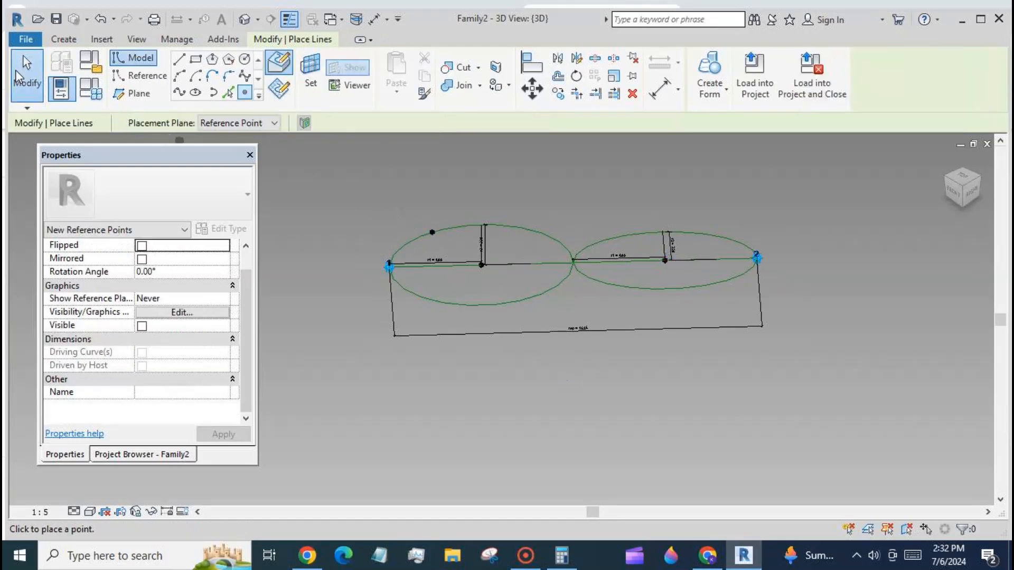
click(312, 87)
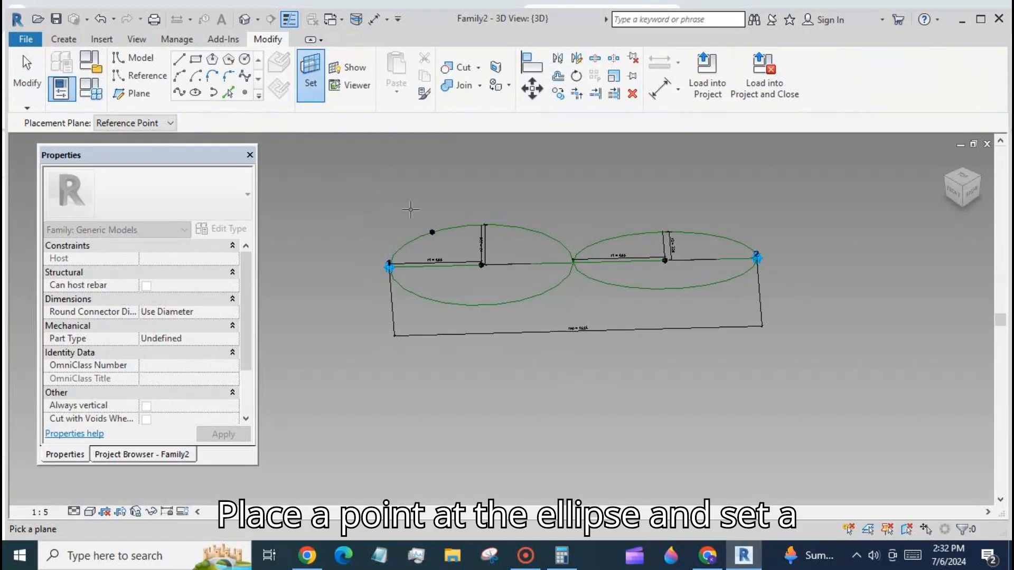
click(432, 232)
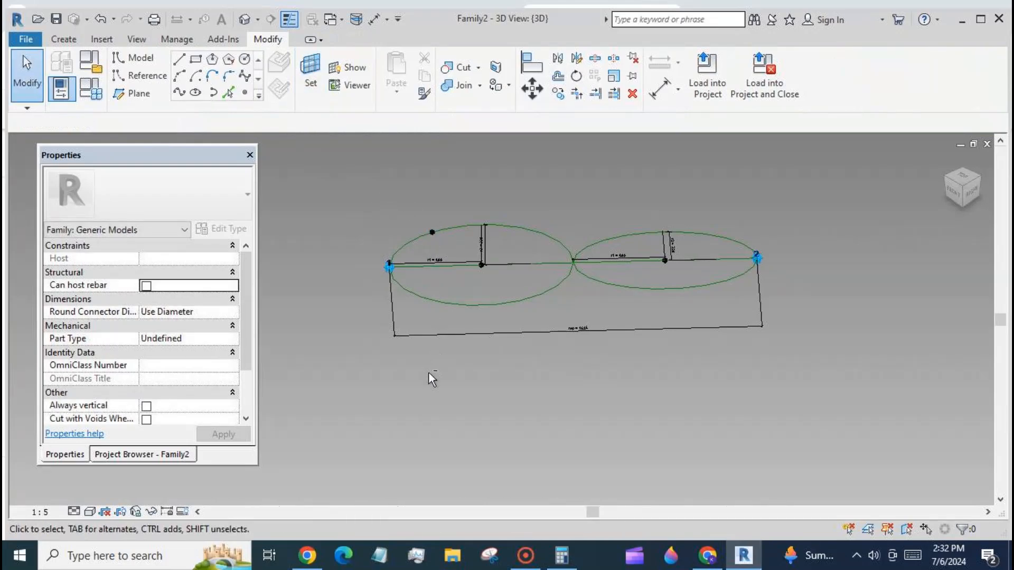
- Draw a small circle centred on the new point and make it a reference line
shift+middle_drag(429, 373, 478, 338)
scroll(705, 319, down, 5)
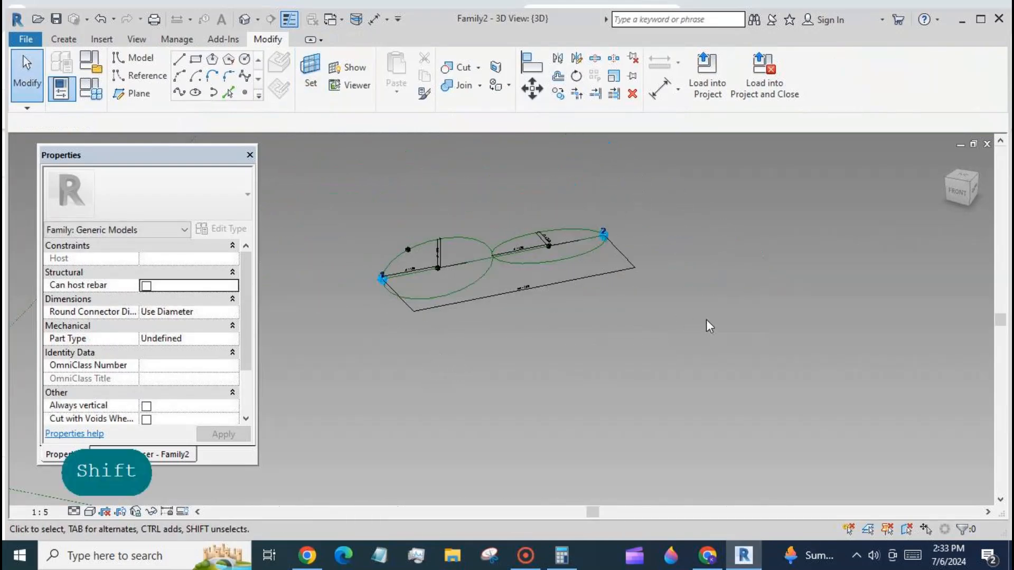
scroll(480, 273, up, 4)
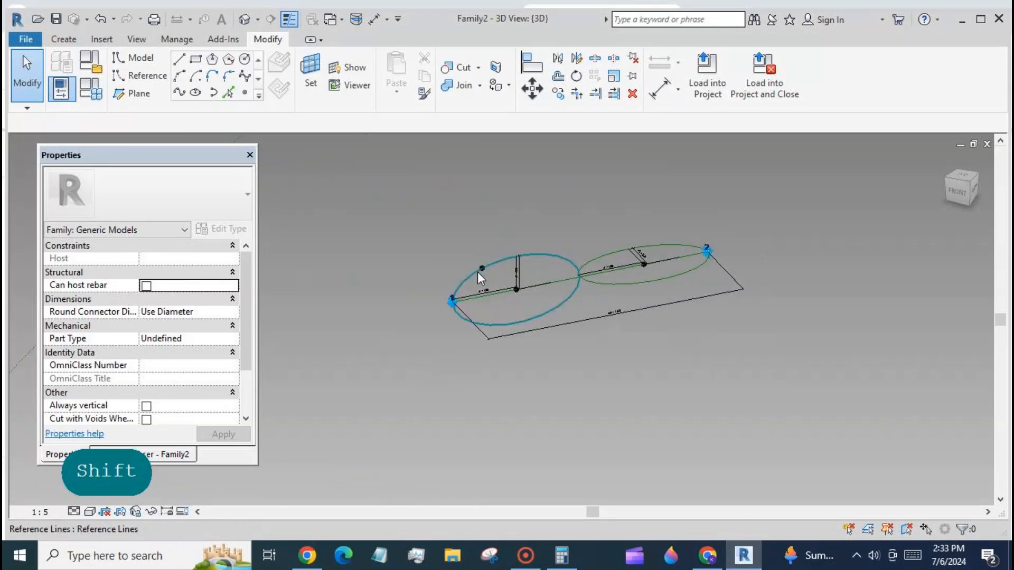
click(245, 59)
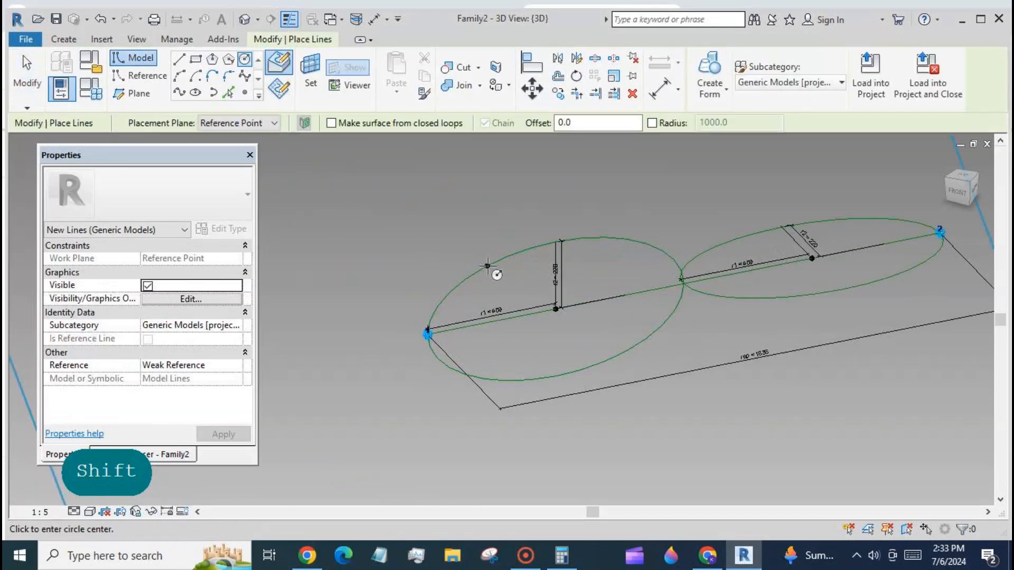
click(487, 265)
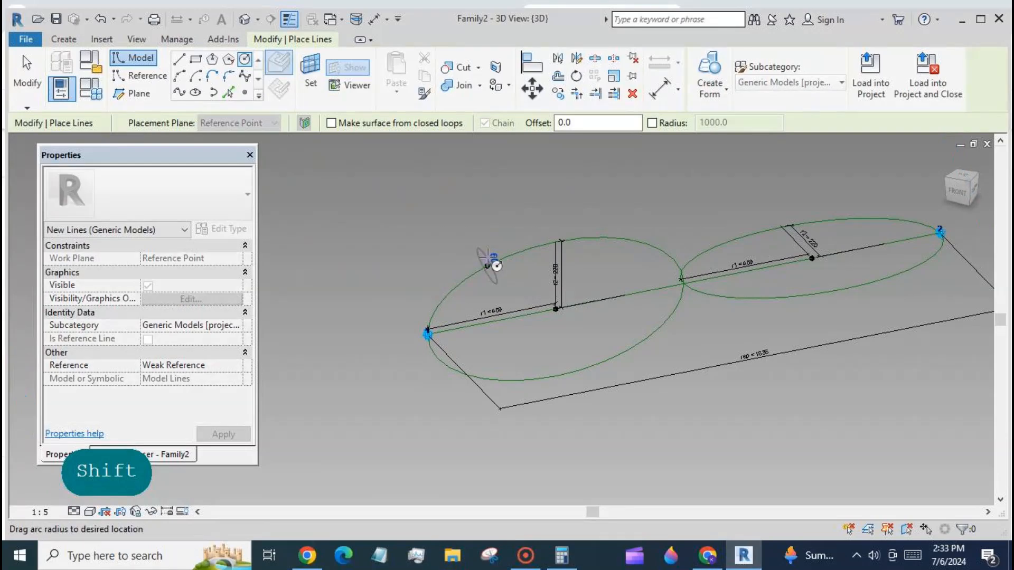
click(488, 256)
key(Escape)
key(Escape)
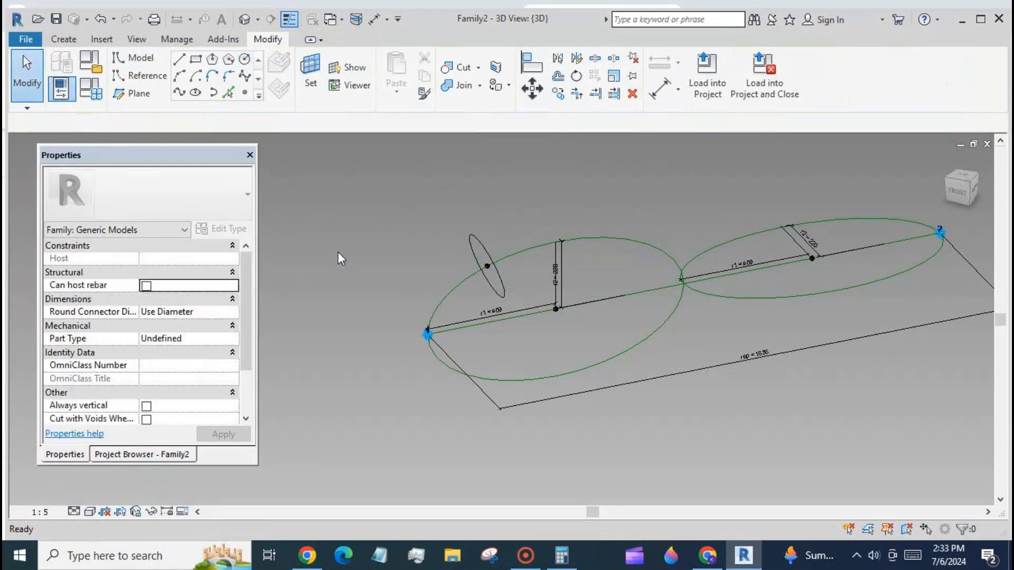
click(500, 274)
click(146, 386)
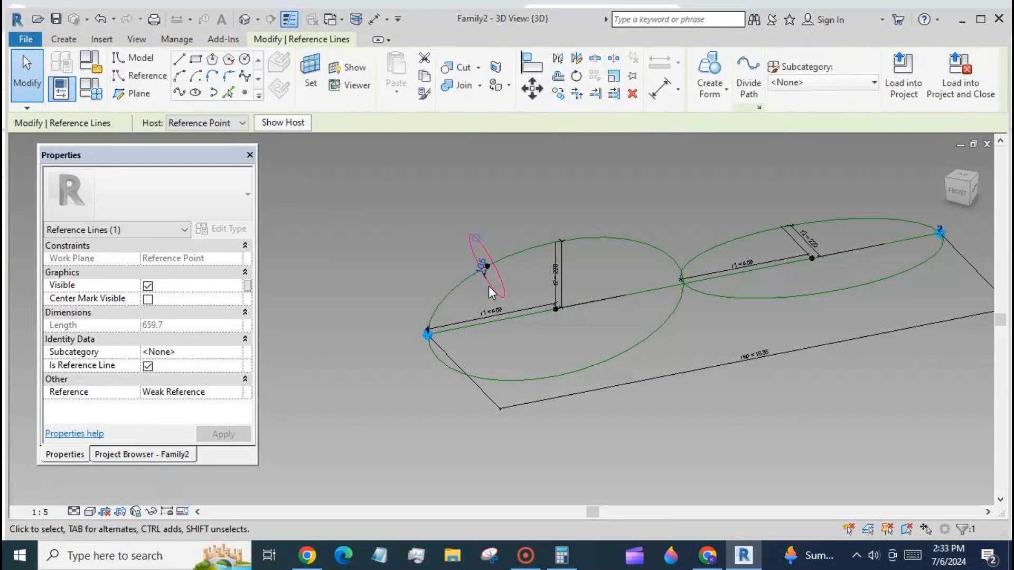
- Label the small circle's radius dimension with a new instance parameter named r3
click(488, 270)
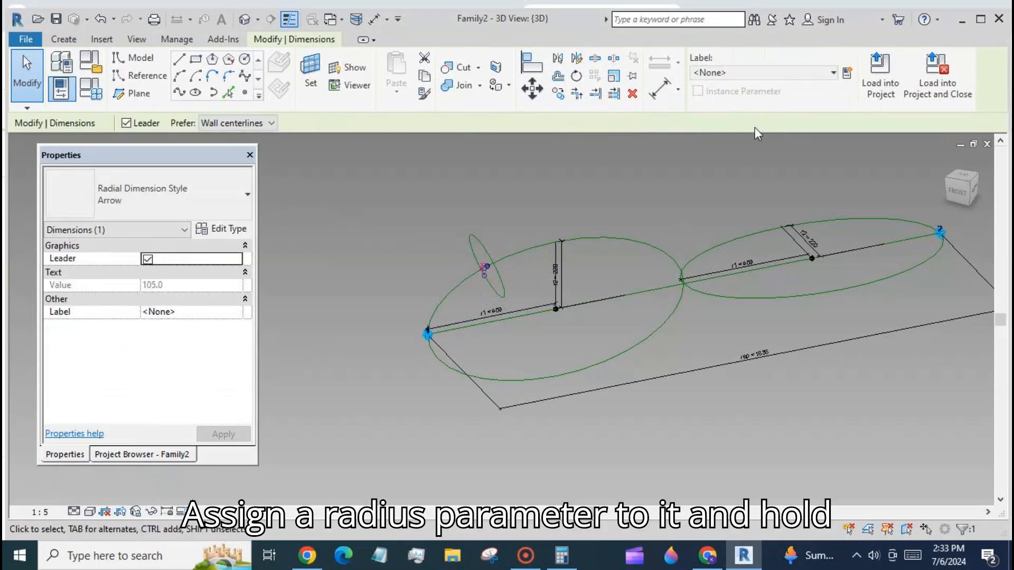
click(847, 74)
text(r3)
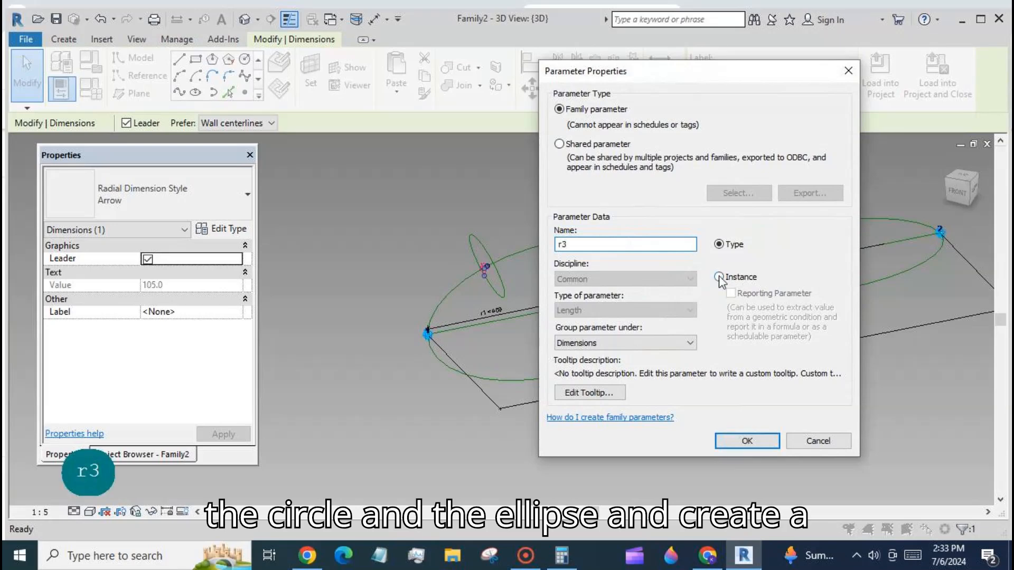
click(719, 277)
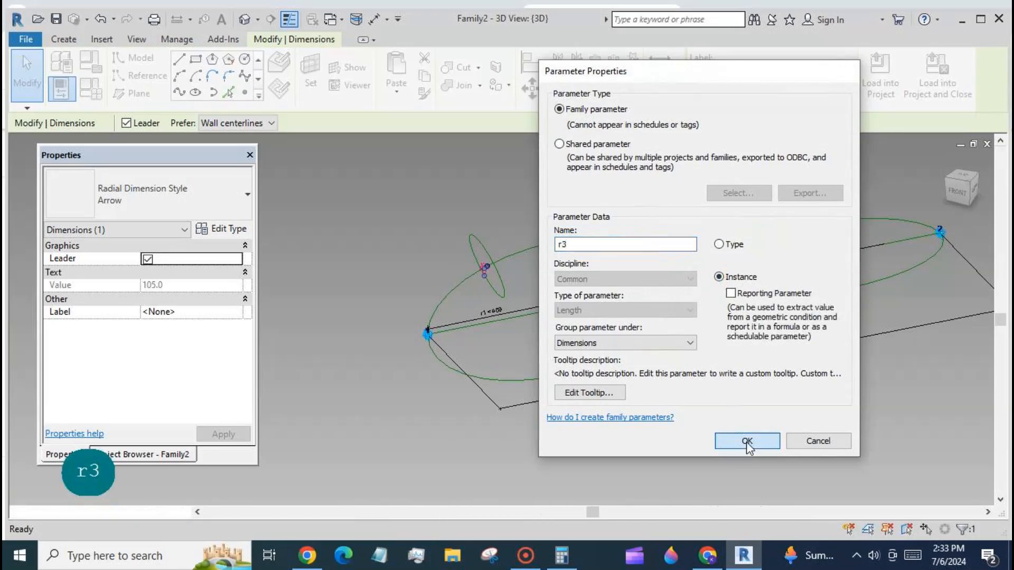
click(747, 440)
click(638, 418)
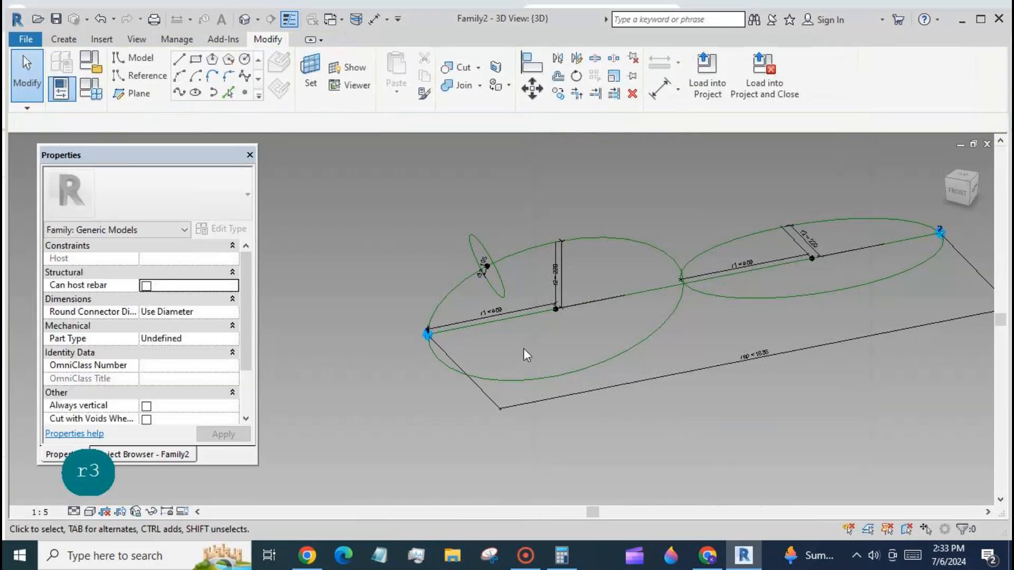
- Create a swept form from the small circle along the first ellipse
click(504, 291)
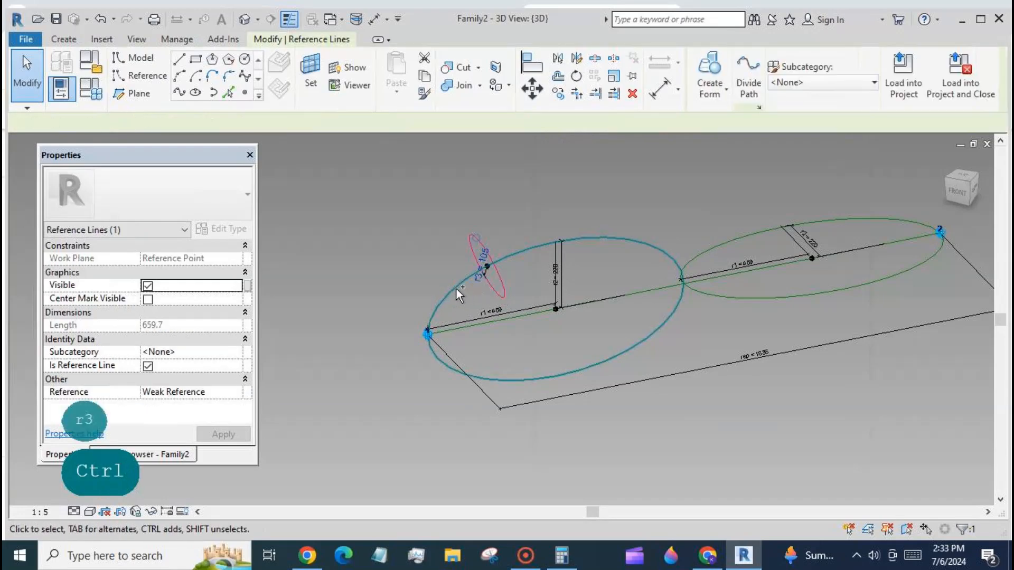
ctrl+click(455, 281)
click(693, 69)
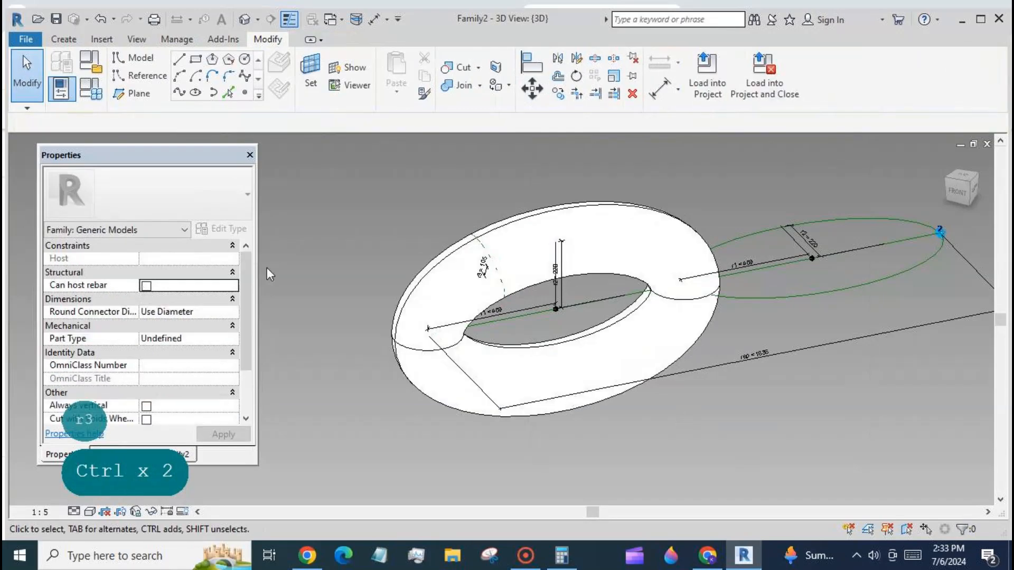
- Set r3 to 50 in the family types
click(91, 88)
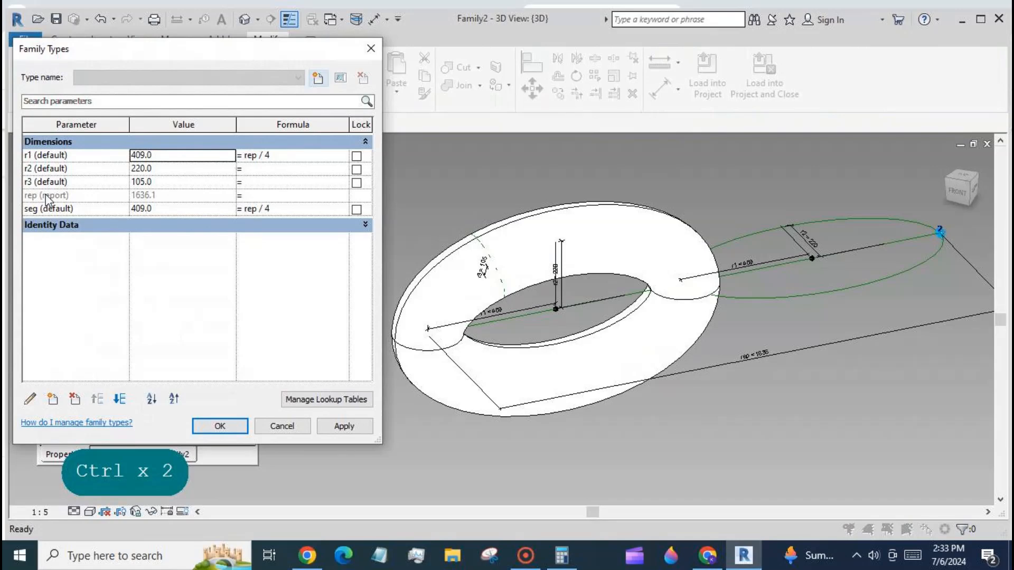
click(177, 186)
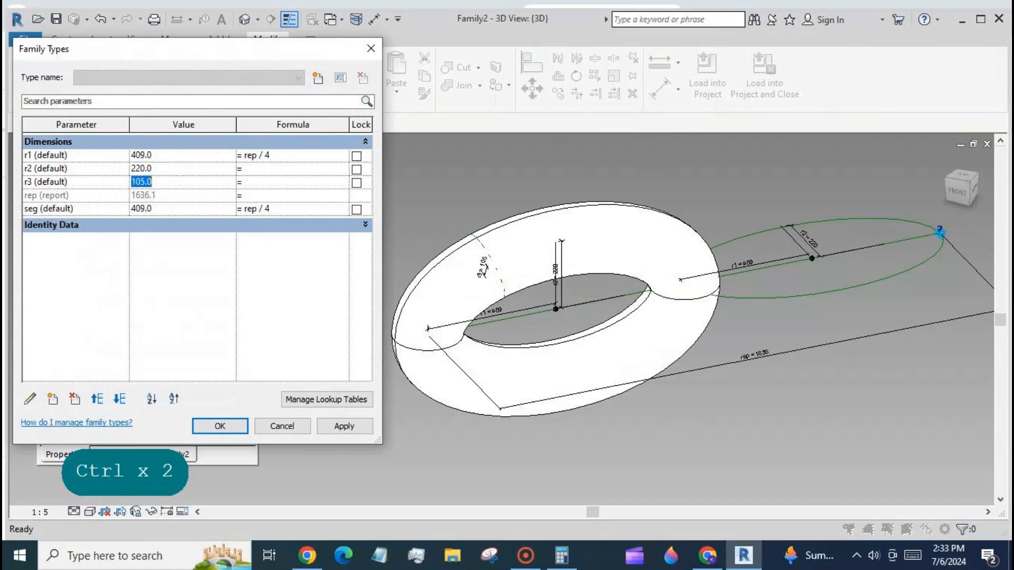
text(50)
click(336, 427)
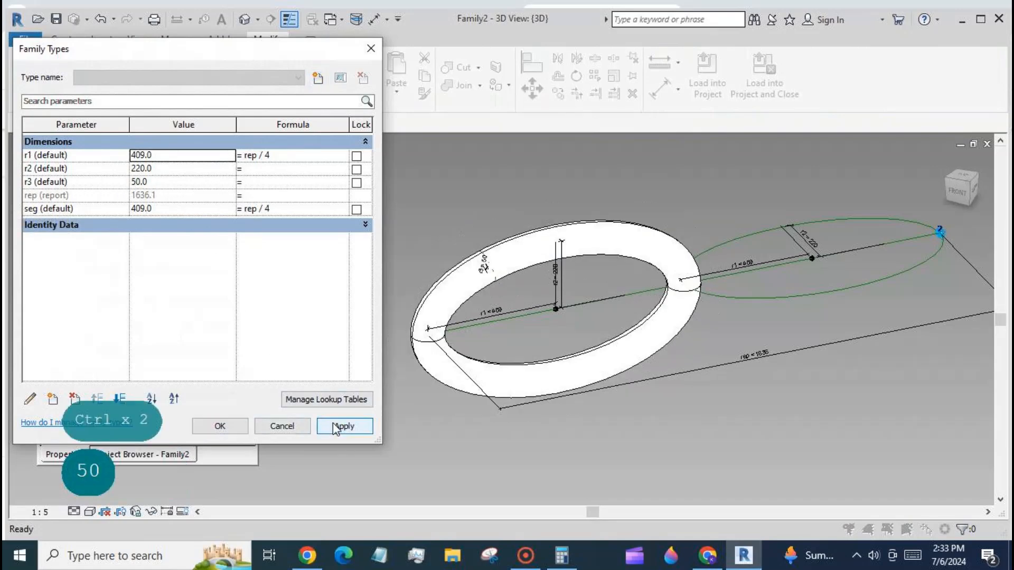
click(243, 429)
- Place a reference point on the upper edge of the second ellipse and set it as the work plane
scroll(305, 306, down, 2)
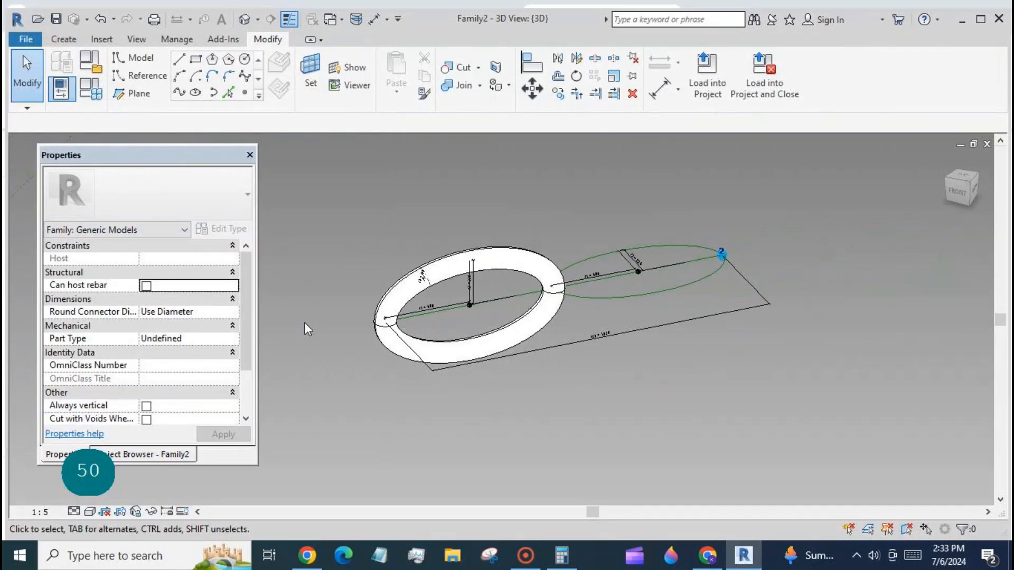
click(245, 93)
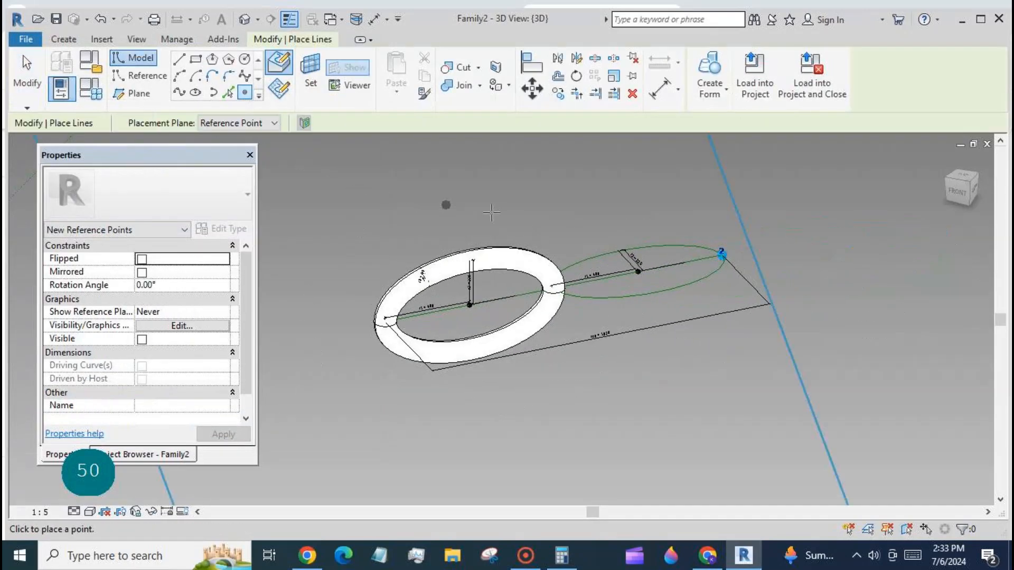
click(656, 246)
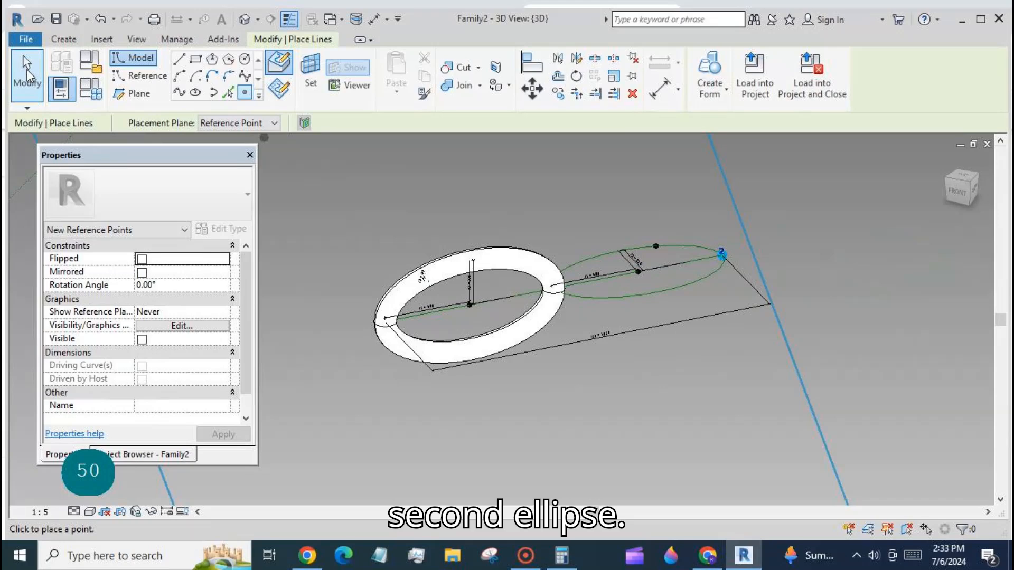
click(27, 74)
click(310, 72)
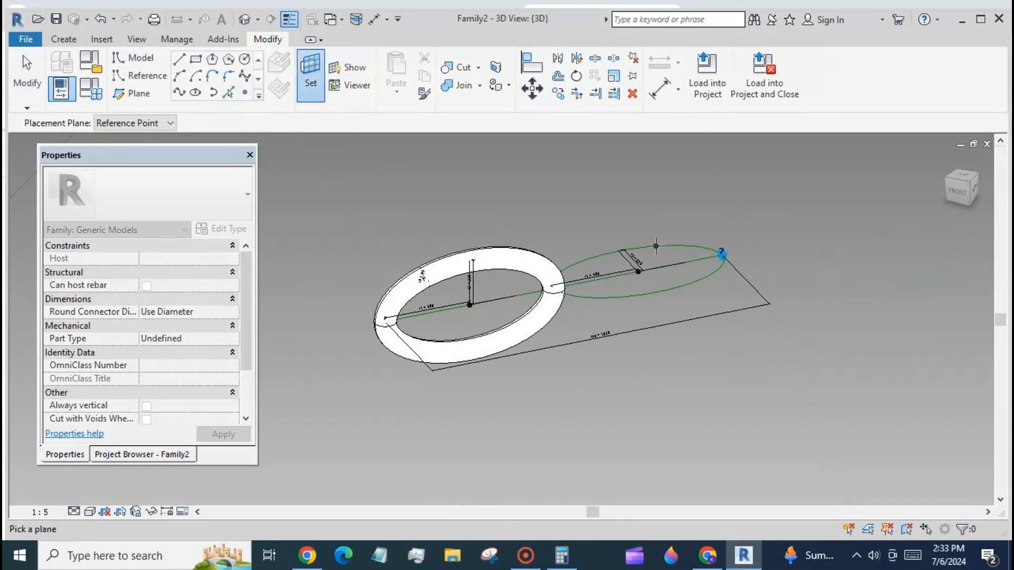
click(656, 246)
click(310, 72)
click(656, 245)
- Draw a small circle centred on the new point and make it a reference line
middle_drag(578, 426, 320, 351)
shift+middle_drag(765, 356, 667, 268)
scroll(666, 268, up, 2)
key(l)
key(i)
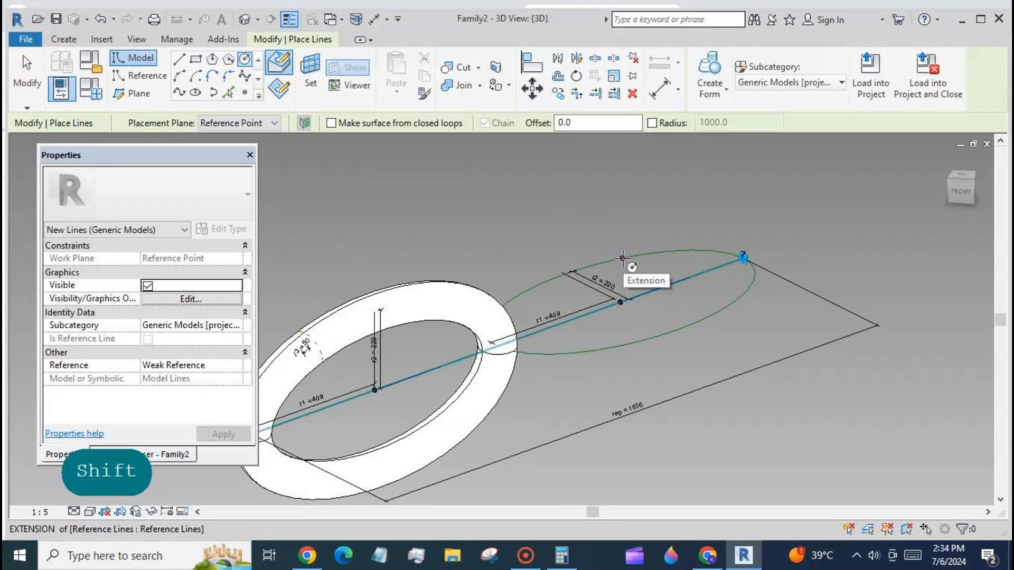
key(Tab)
key(Tab)
click(623, 258)
click(615, 249)
key(Escape)
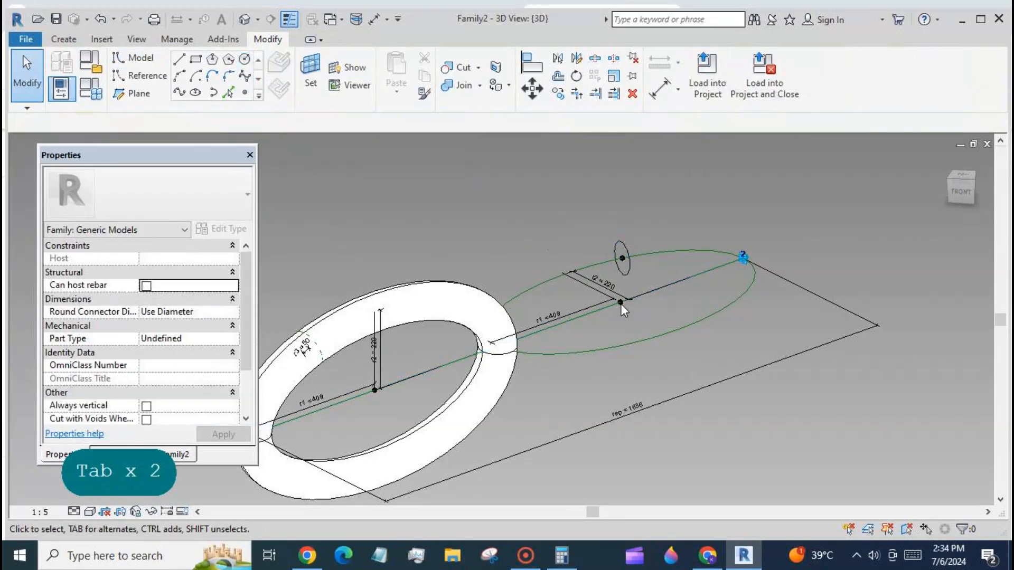
click(625, 272)
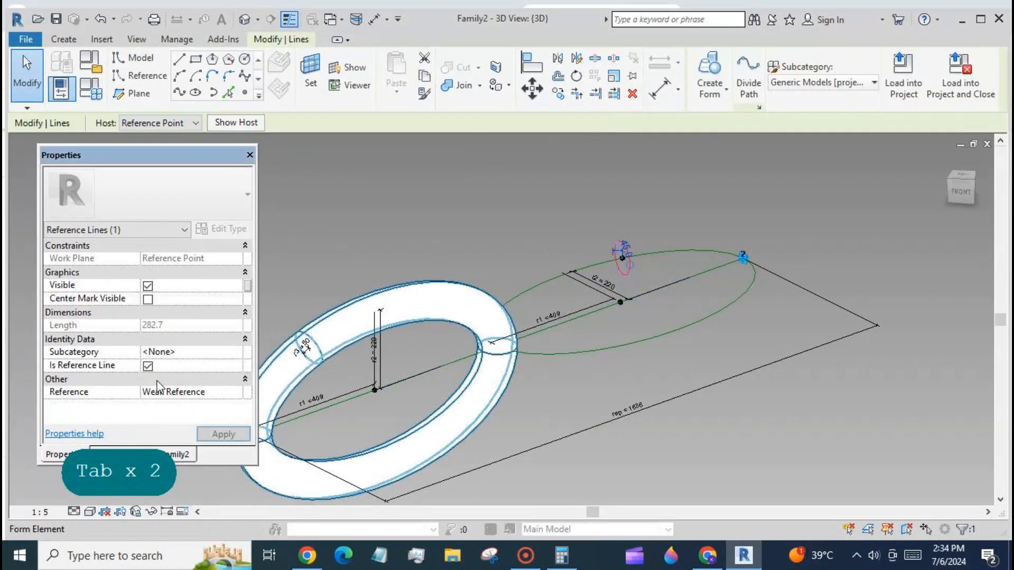
- Make the second circle's radius dimension permanent and label it with r3
click(617, 251)
click(831, 72)
click(824, 157)
click(733, 214)
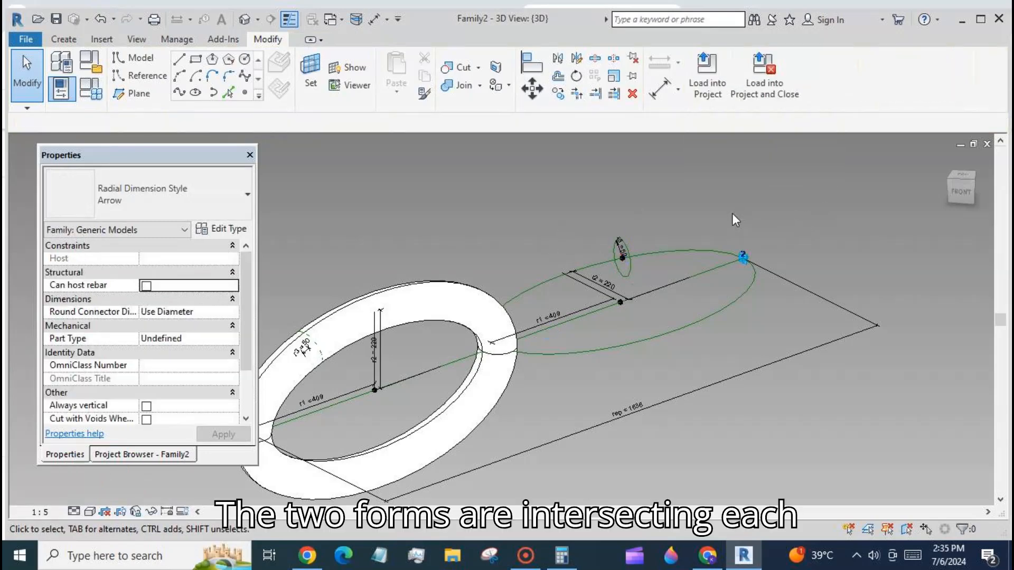
- Create a swept form from the second small circle along the second ellipse
click(630, 269)
ctrl+click(652, 253)
click(690, 74)
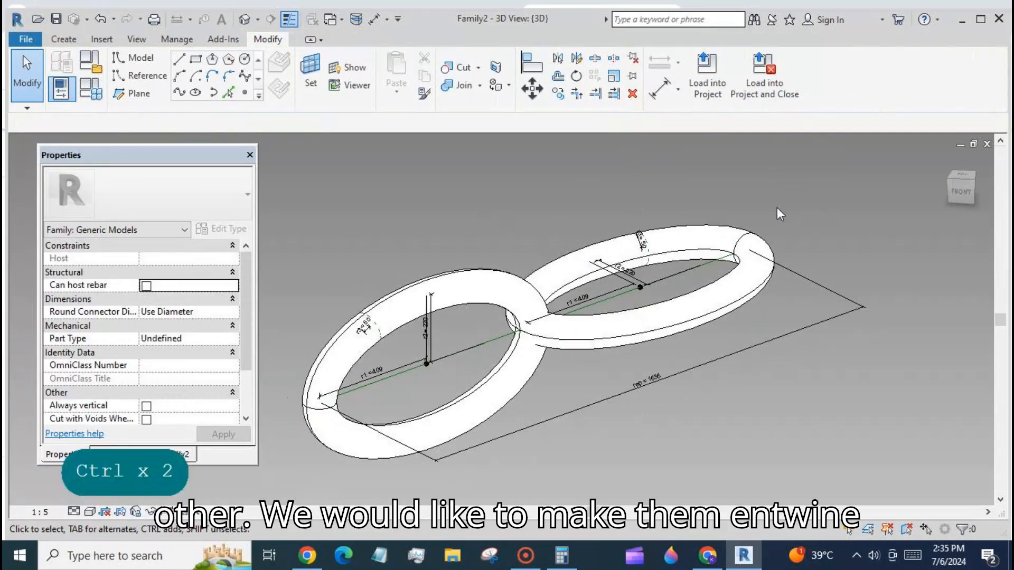
- Set r1's formula to rep / 4 + r3 in the family types
shift+middle_drag(777, 207, 575, 403)
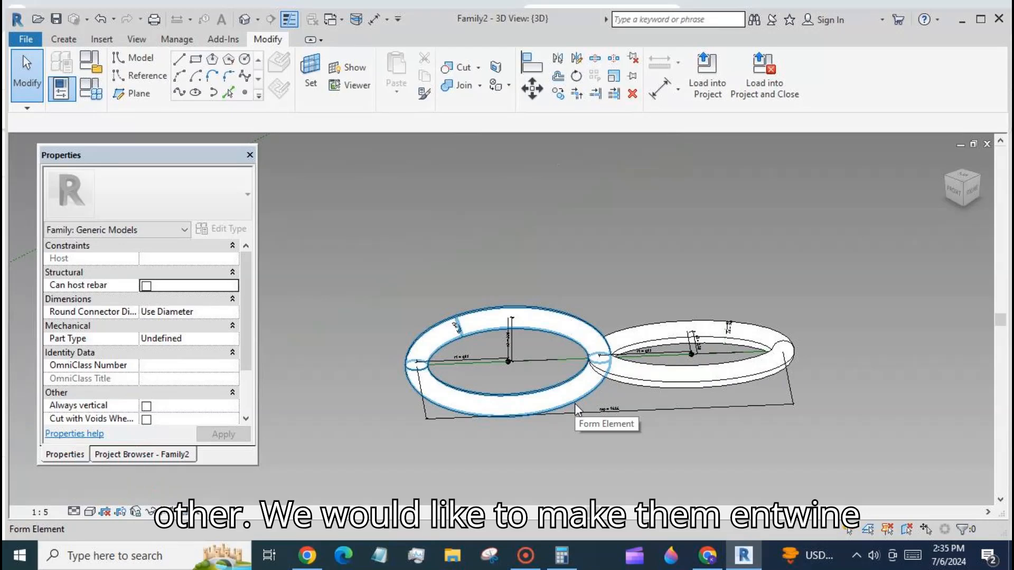
click(91, 89)
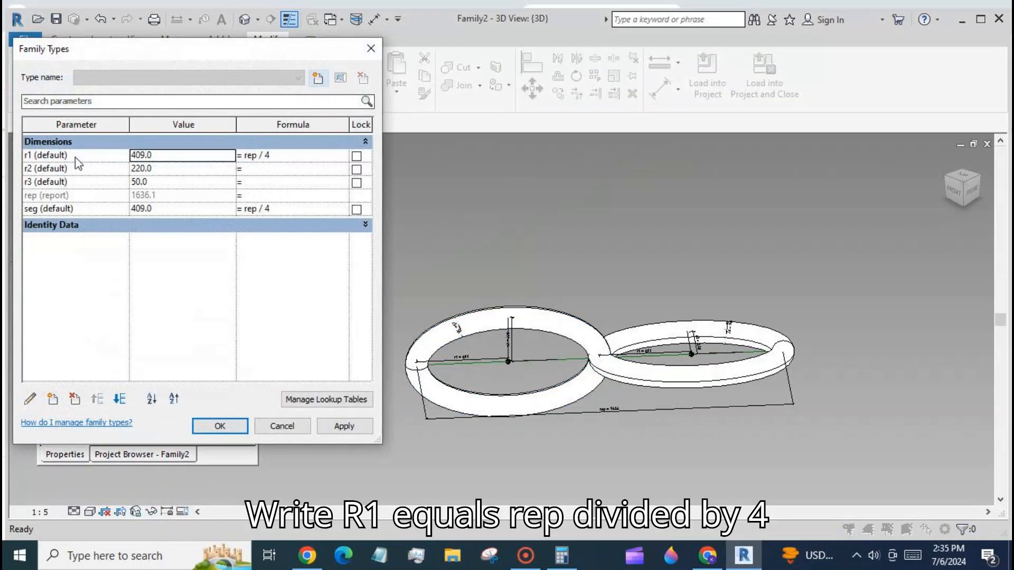
click(294, 157)
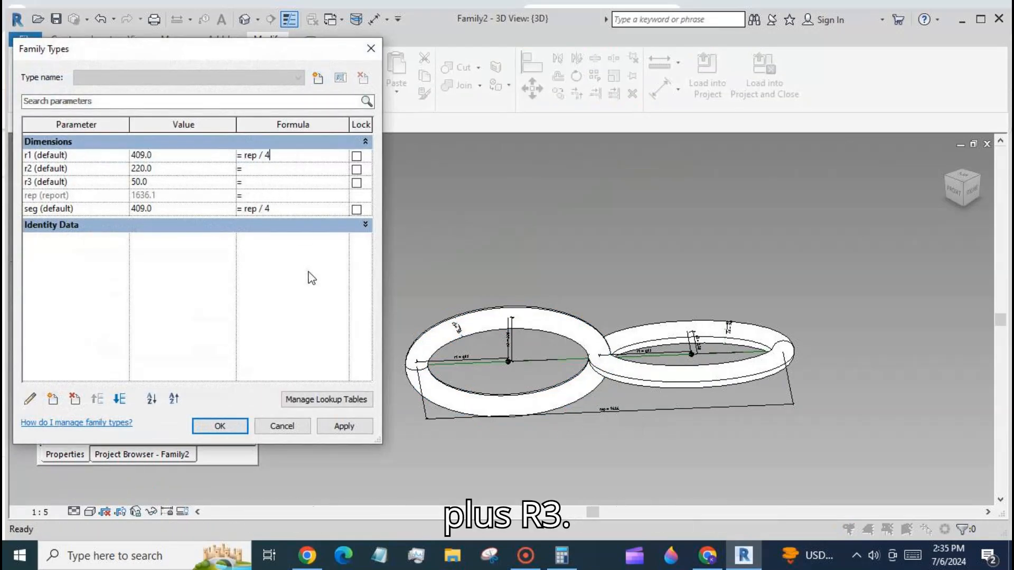
text(+r3)
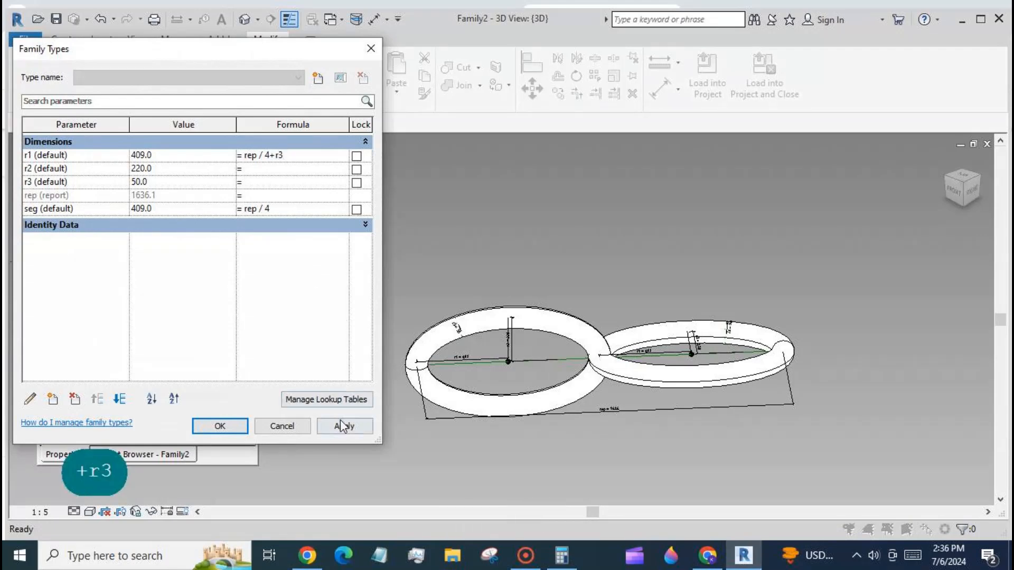
click(342, 426)
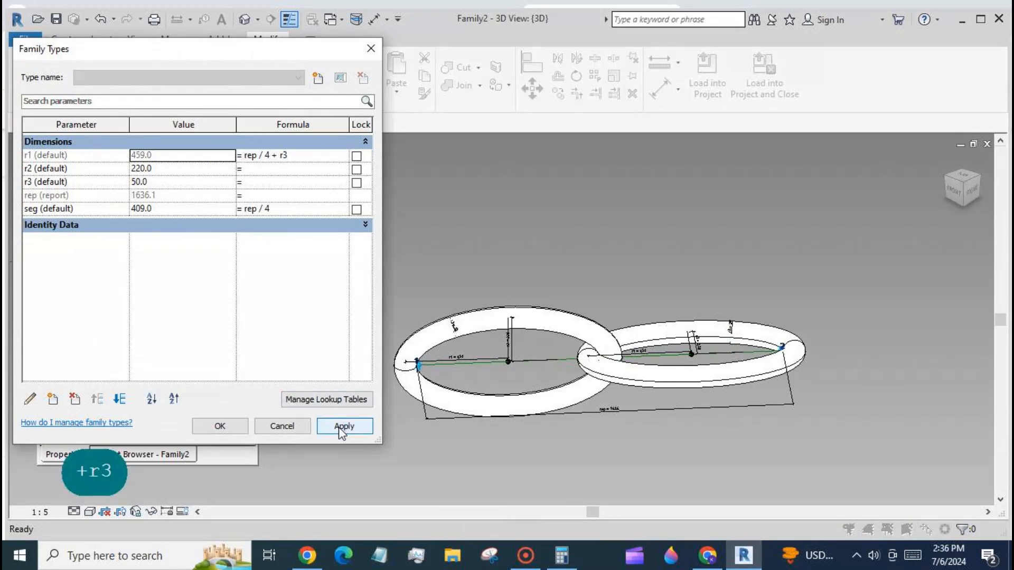
click(266, 427)
- Set r1's formula to rep / 4 + r3 + 5 mm
shift+middle_drag(616, 261, 637, 246)
scroll(670, 387, down, 2)
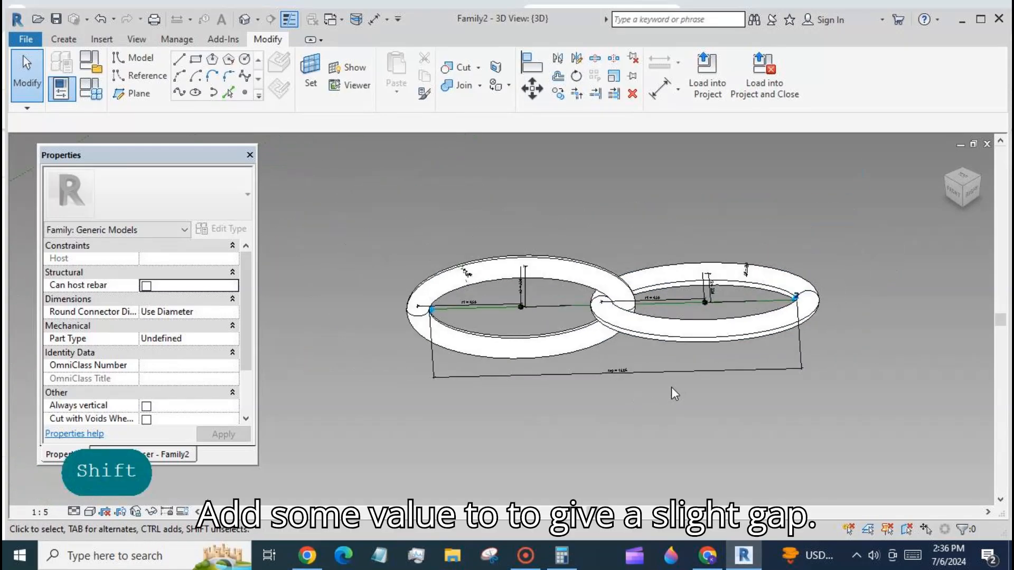
click(91, 91)
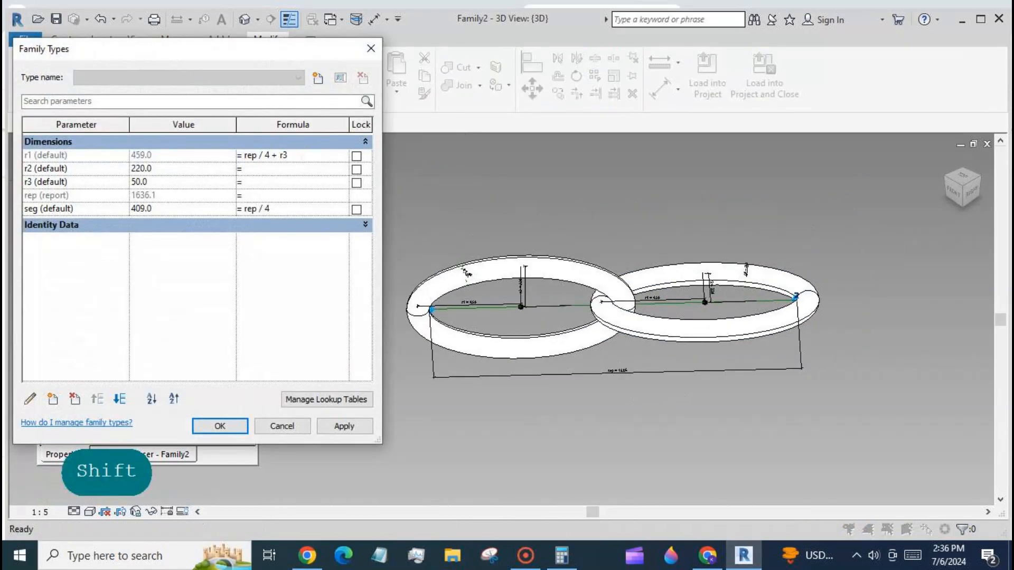
text(+2)
click(356, 428)
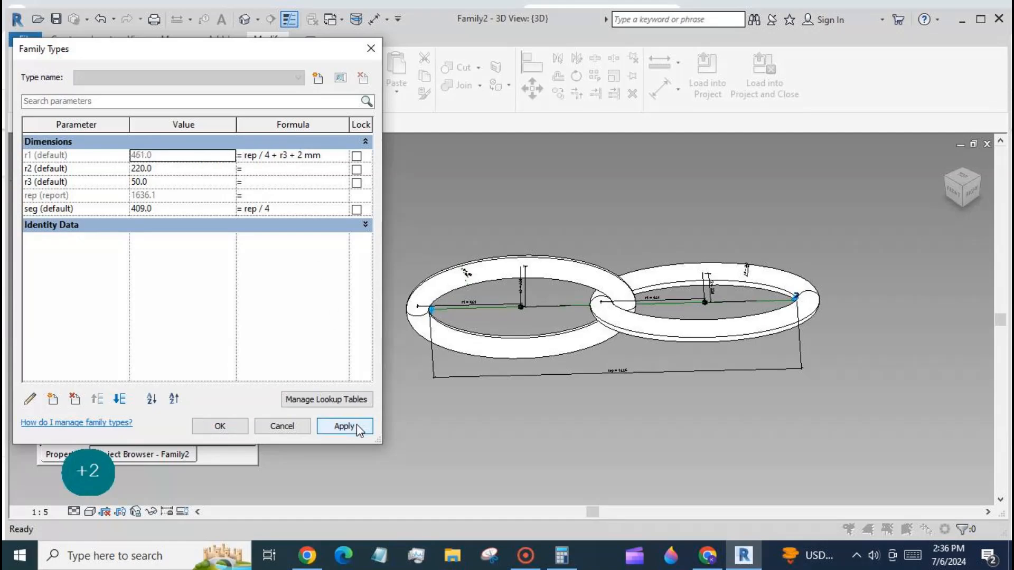
drag(305, 155, 296, 155)
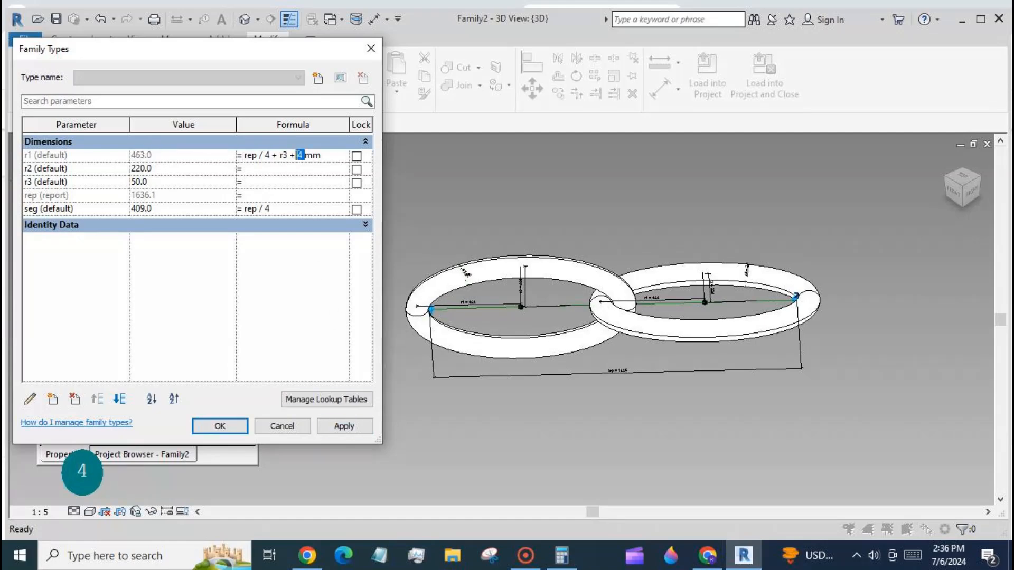
text(5)
click(344, 427)
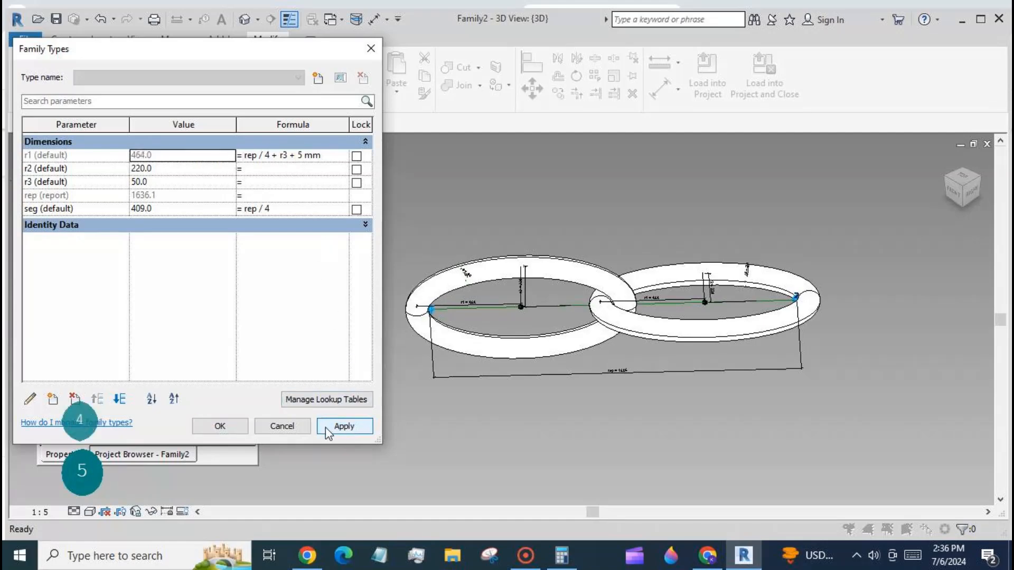
click(219, 426)
- Associate both rings' Material with a new family parameter named material
scroll(628, 306, up, 5)
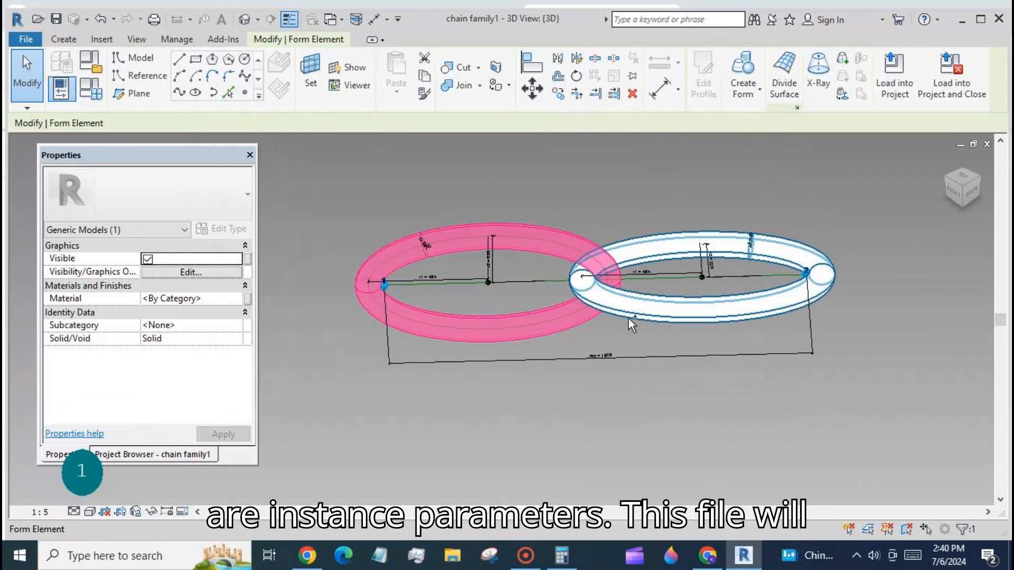
ctrl+click(603, 327)
click(247, 298)
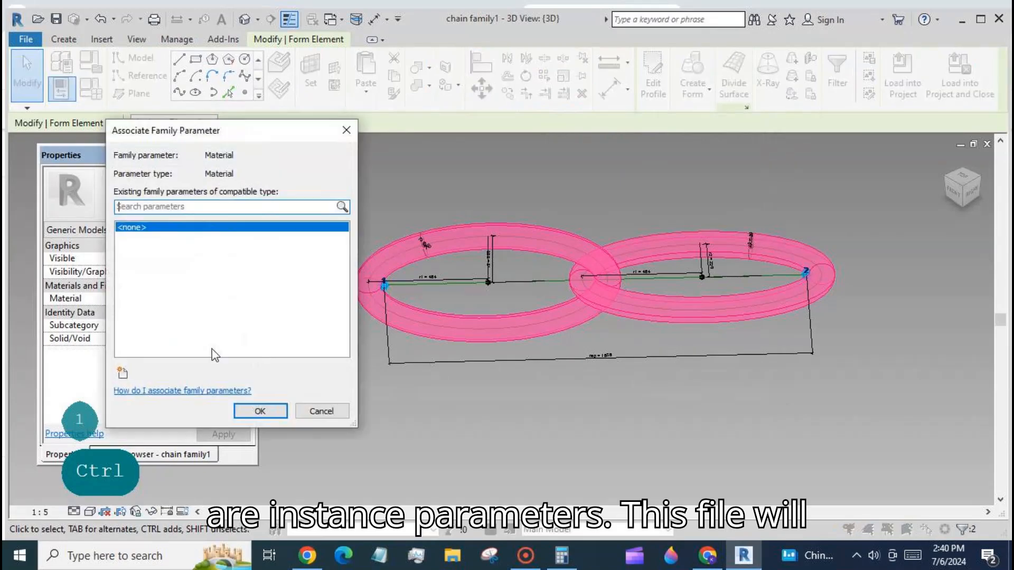
click(122, 373)
text(ma)
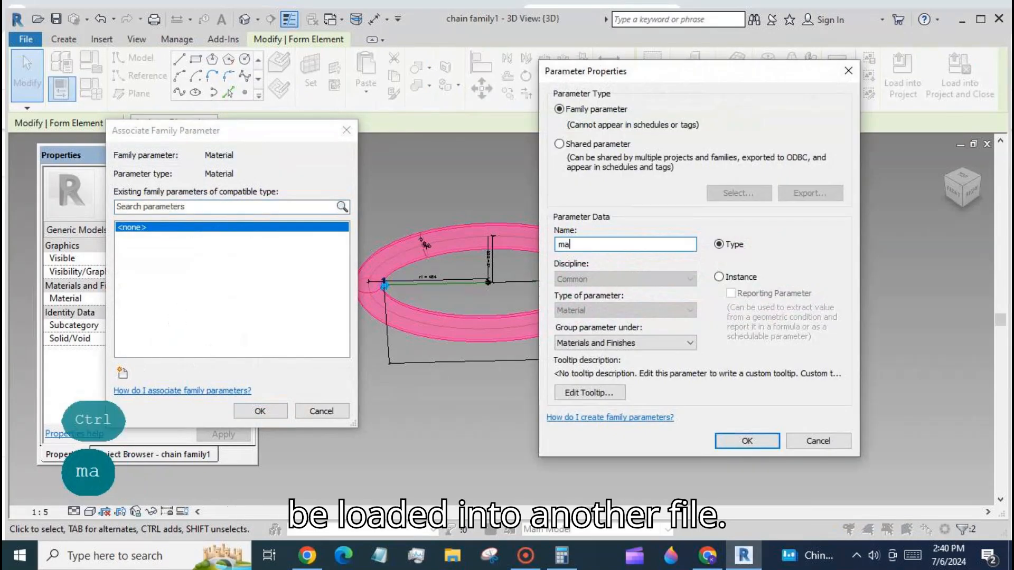
text(terial)
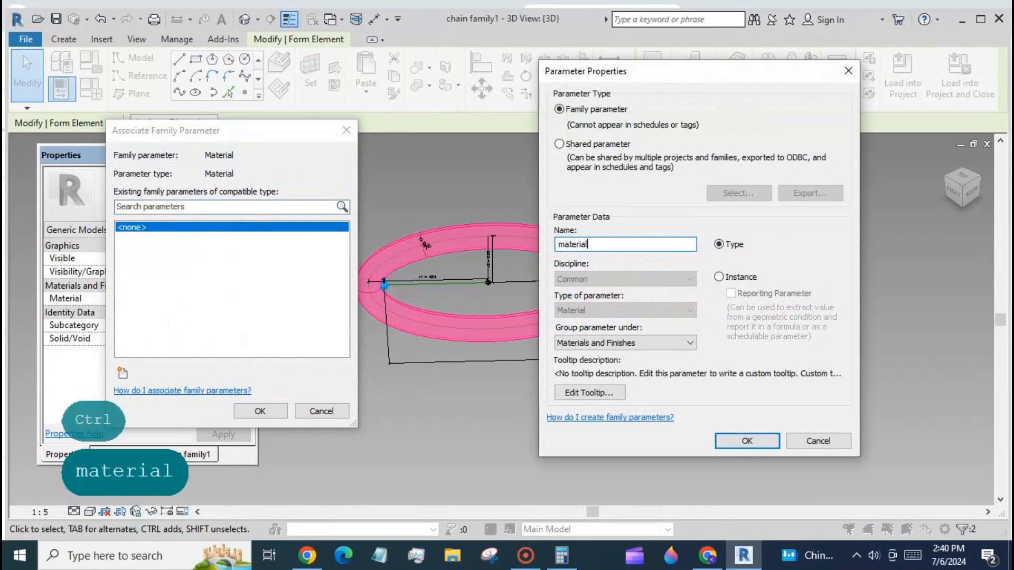
click(767, 441)
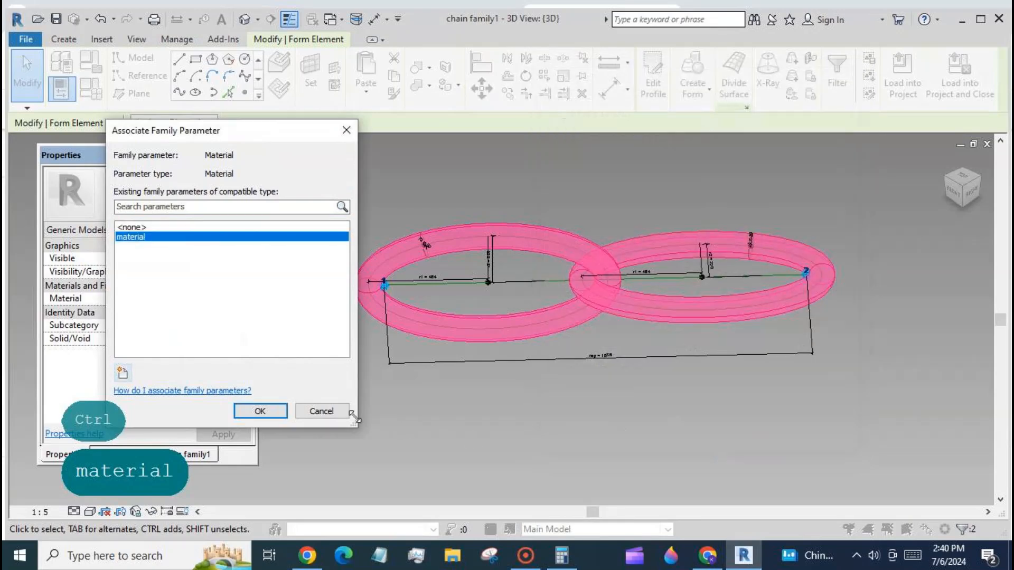
click(278, 415)
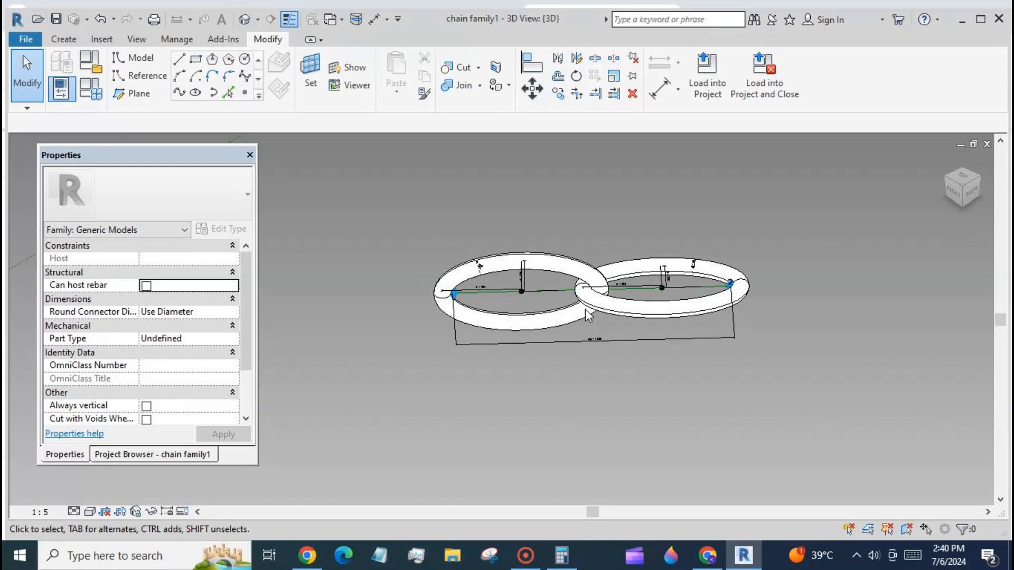
- Start a new adaptive family from a family template file
click(26, 39)
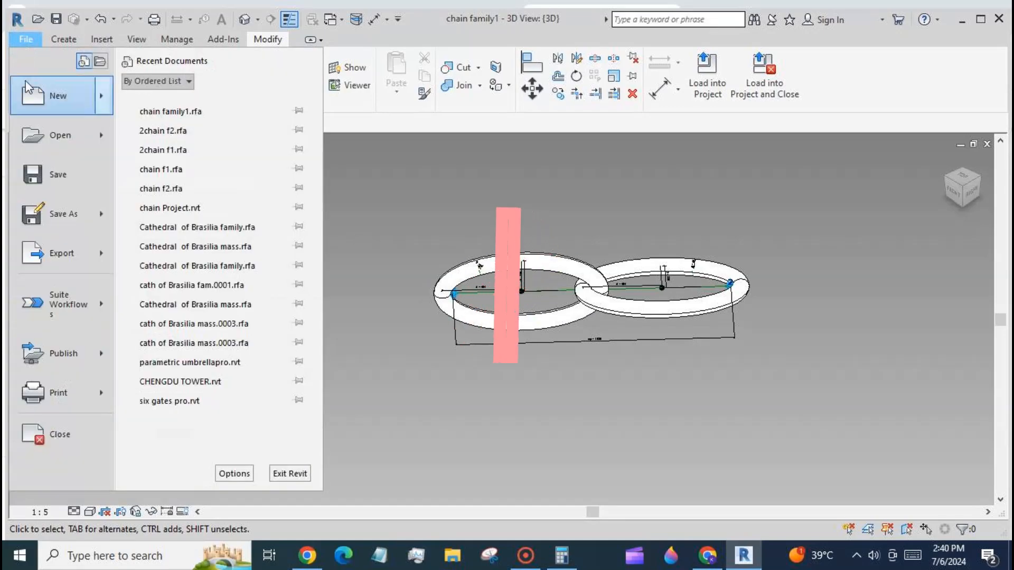
mouse_move(30, 103)
click(168, 138)
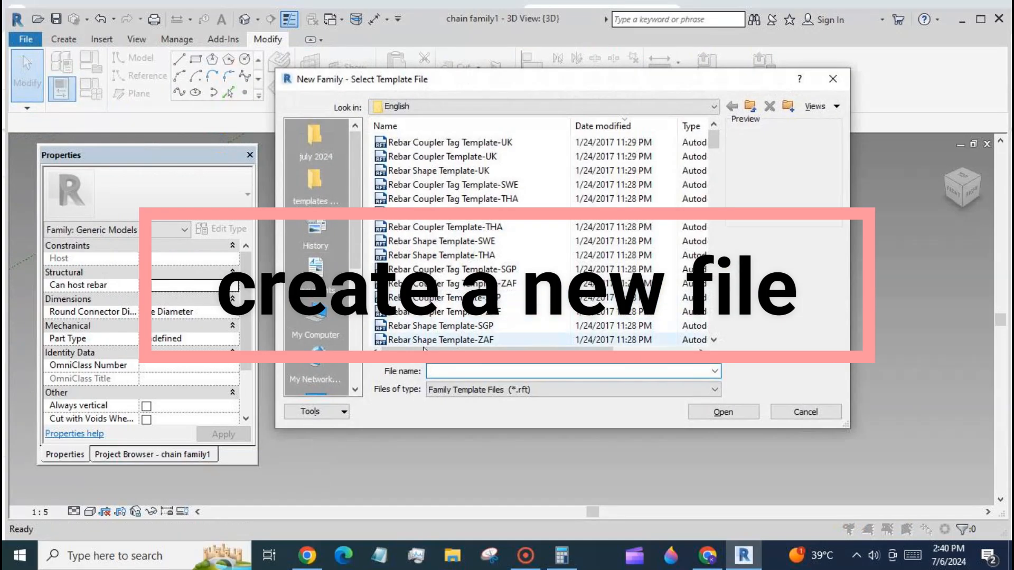
click(312, 183)
click(438, 227)
click(726, 413)
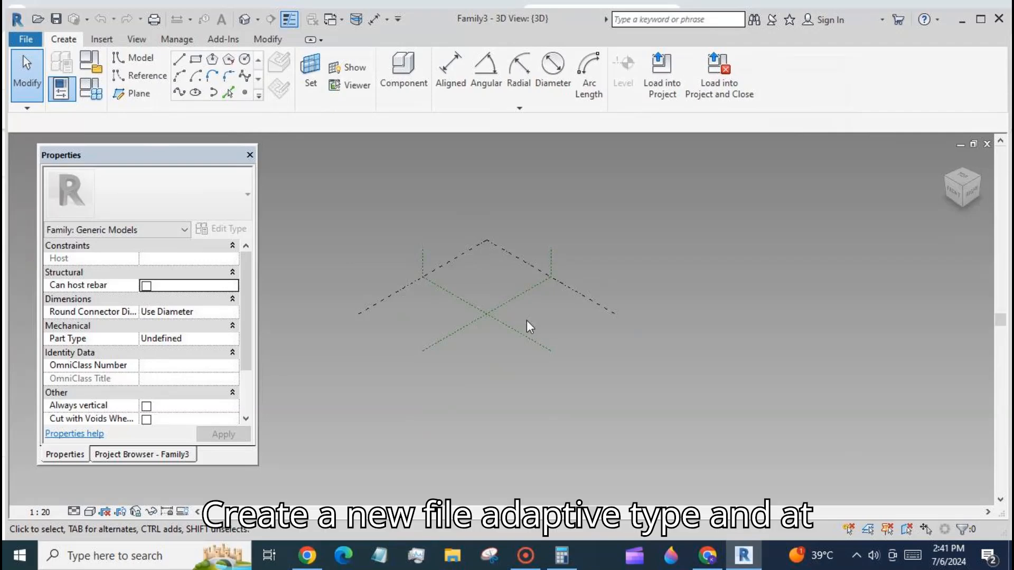
- Place two reference points on the reference level, one beside the other
scroll(524, 308, up, 4)
click(244, 93)
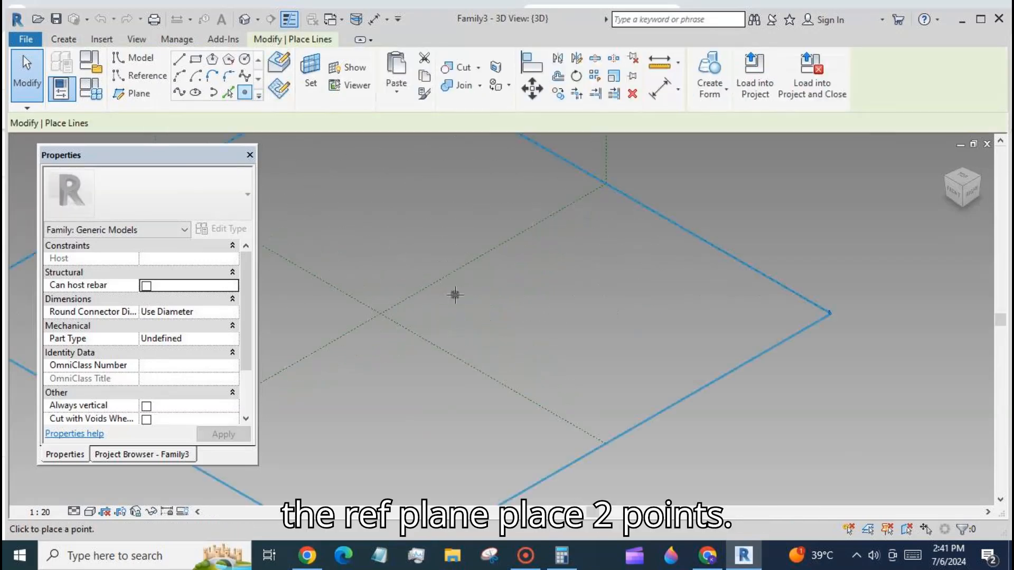
click(592, 300)
click(461, 300)
key(Escape)
key(Escape)
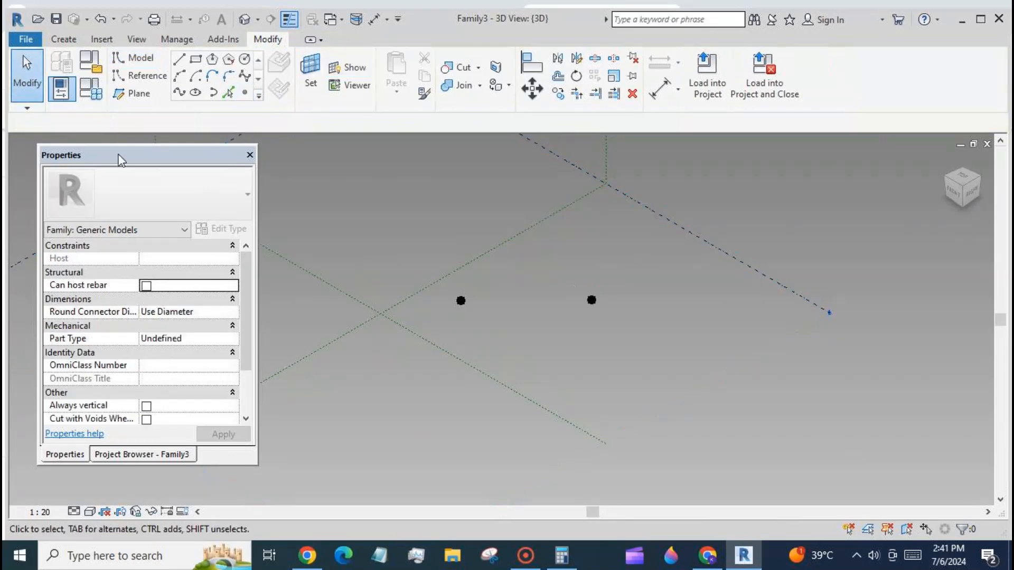
- Select both reference points and make them adaptive
drag(427, 269, 628, 326)
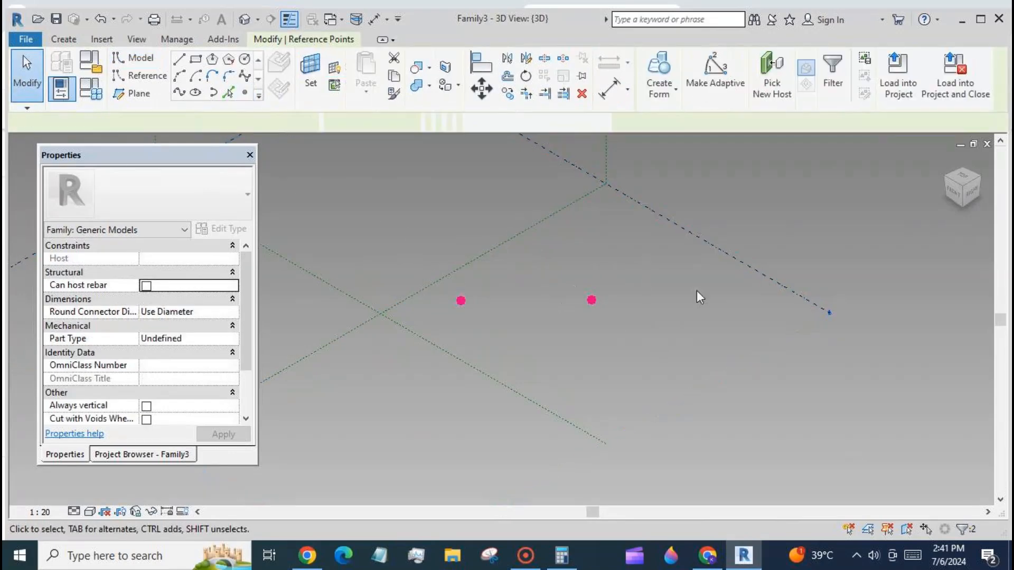
click(715, 74)
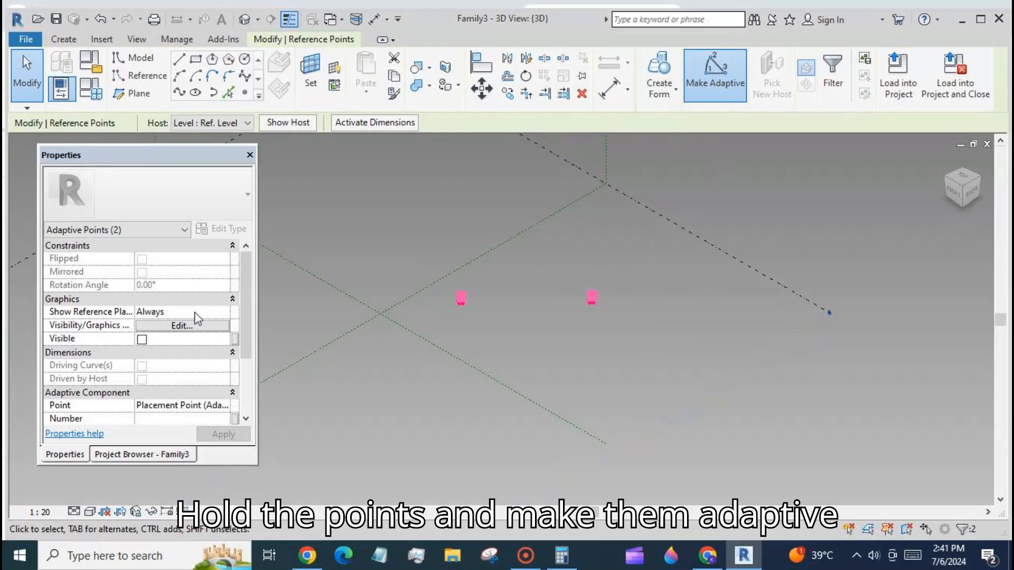
- Join the two adaptive points with a line and set it as a reference line
click(179, 94)
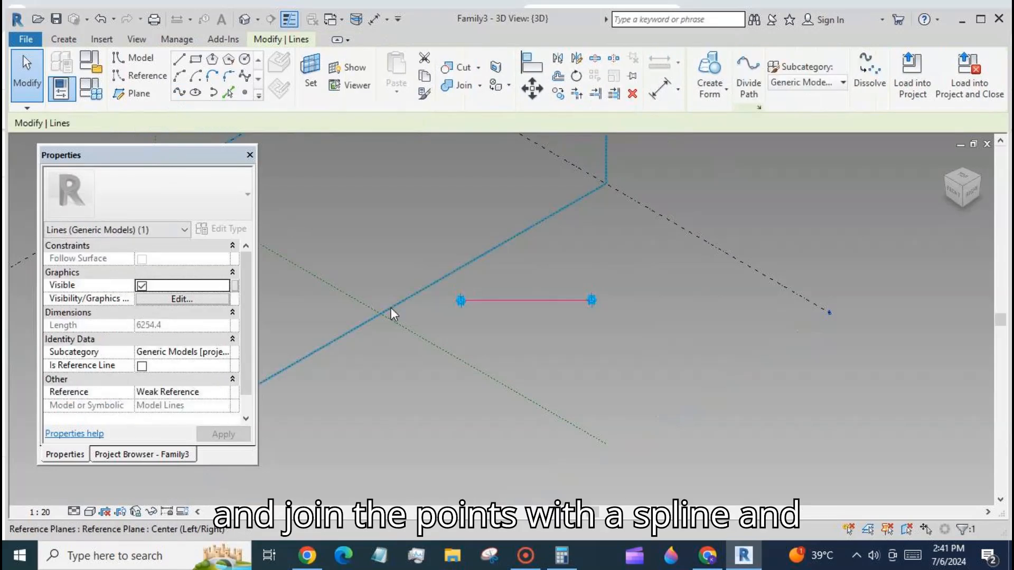
click(141, 366)
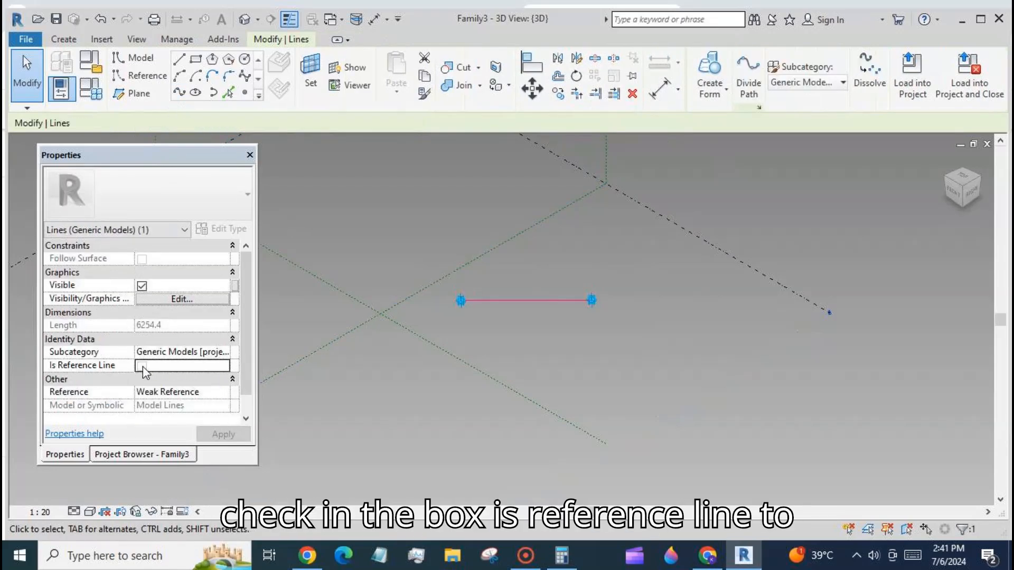
- Select the reference line and divide its path
click(363, 396)
click(495, 301)
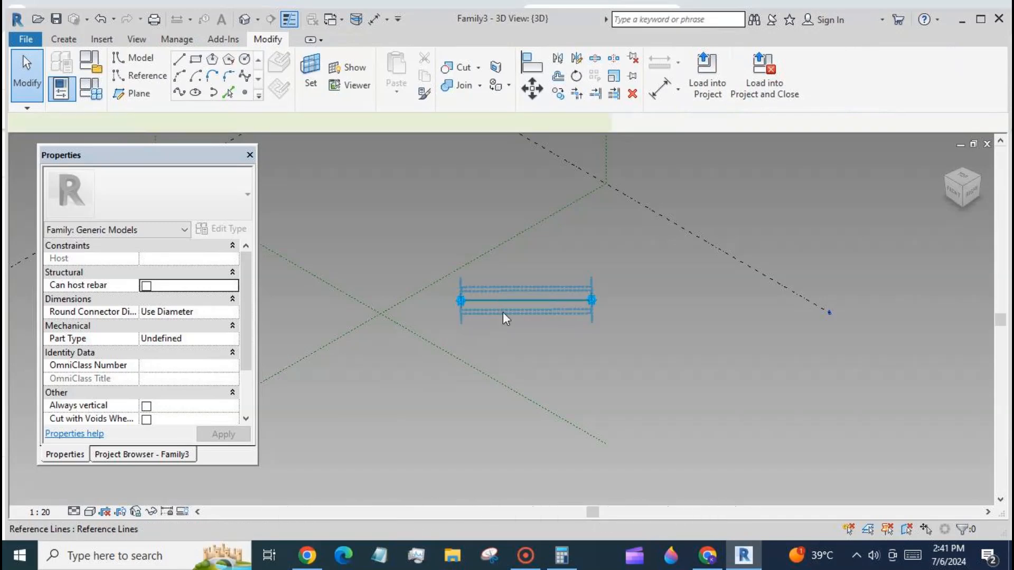
click(748, 74)
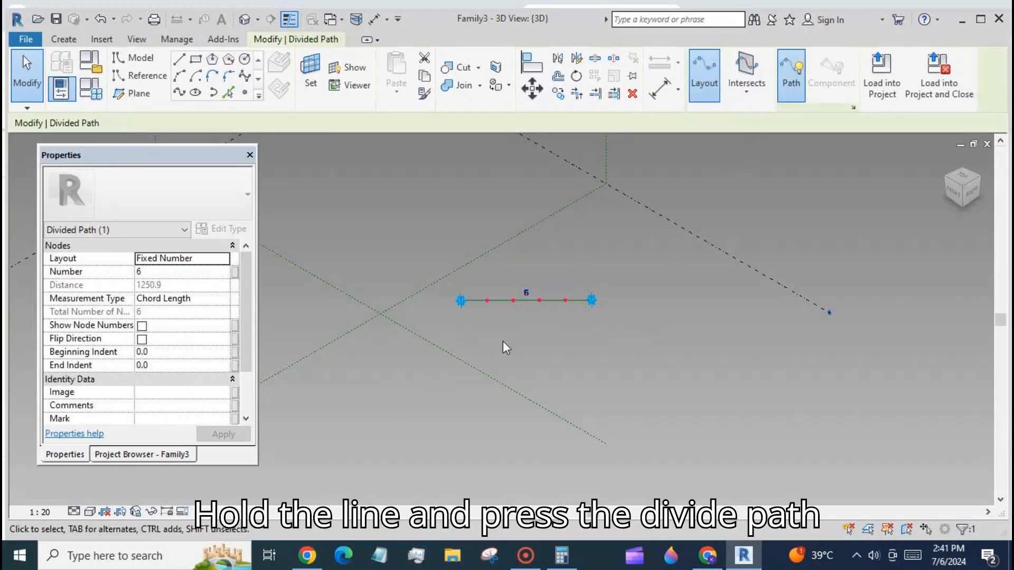
- Associate the divided path's Number with a new family parameter named n
click(235, 272)
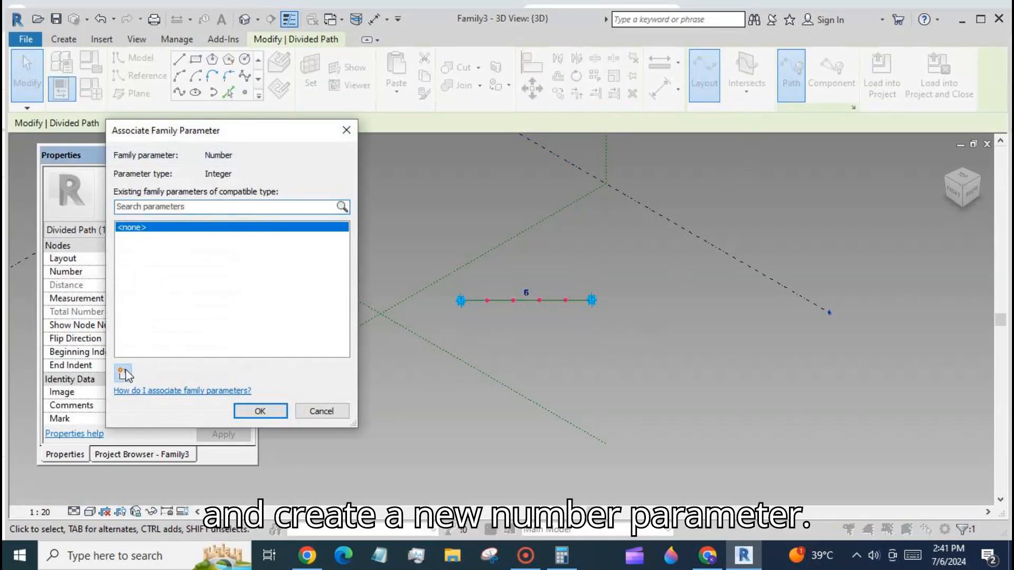
click(123, 374)
text(n)
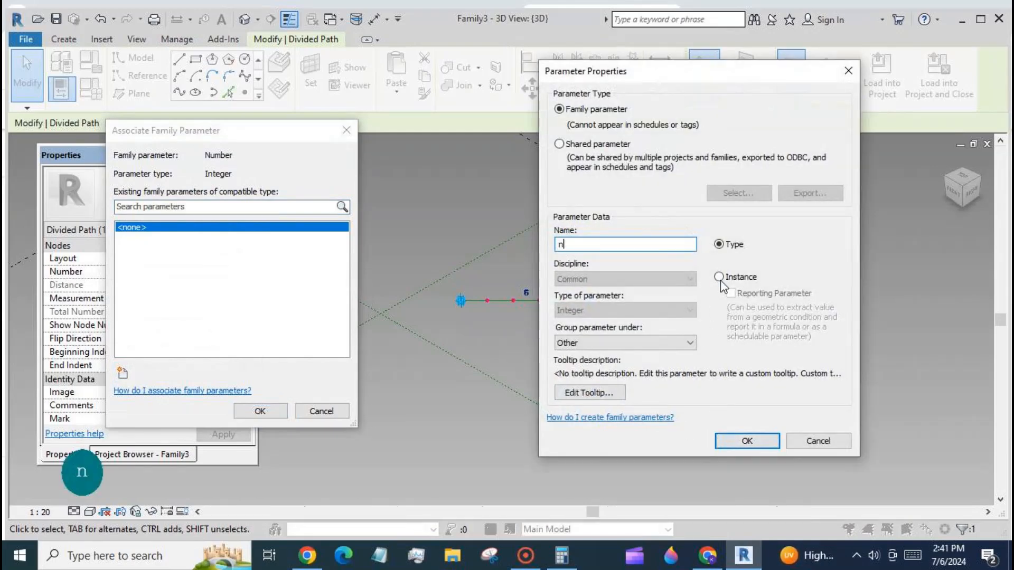
click(747, 441)
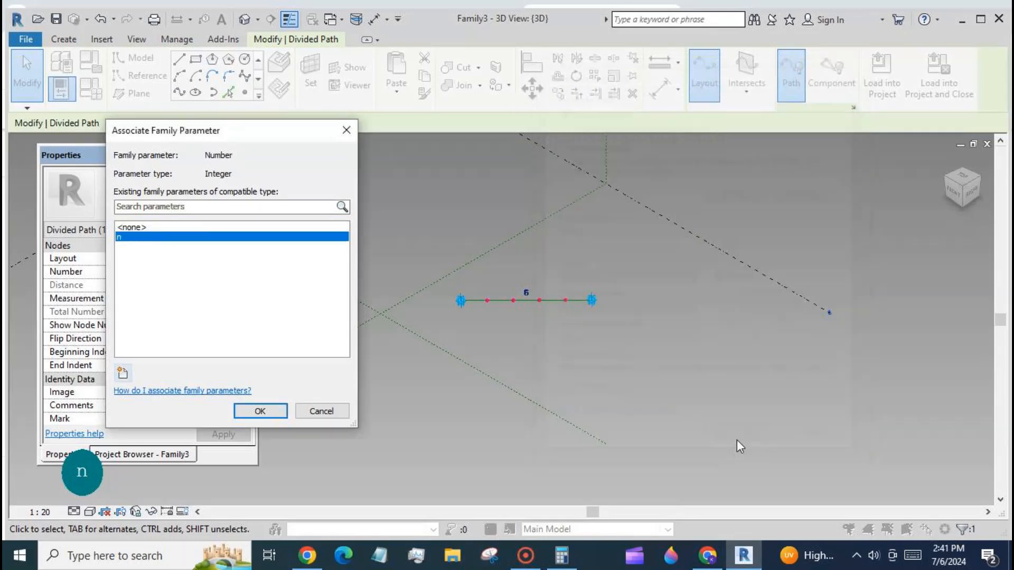
click(260, 412)
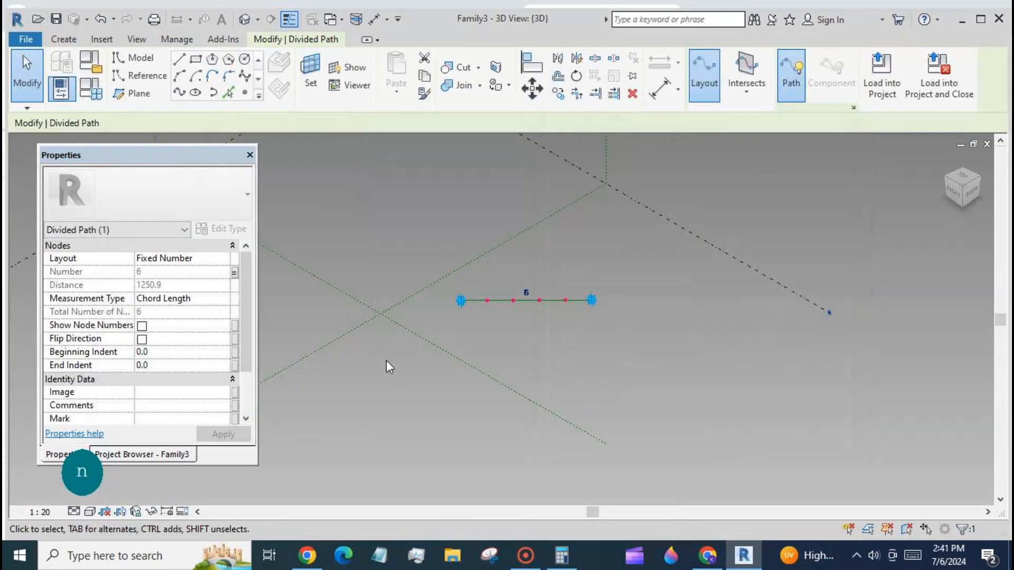
- Set n to 10 in the family types and apply
scroll(416, 315, up, 2)
click(91, 89)
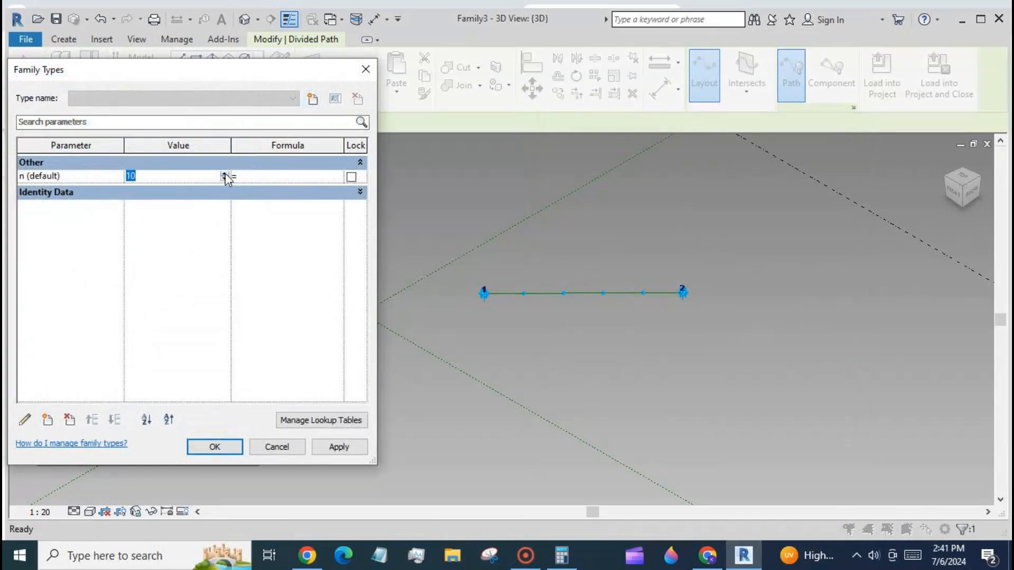
click(337, 446)
click(270, 447)
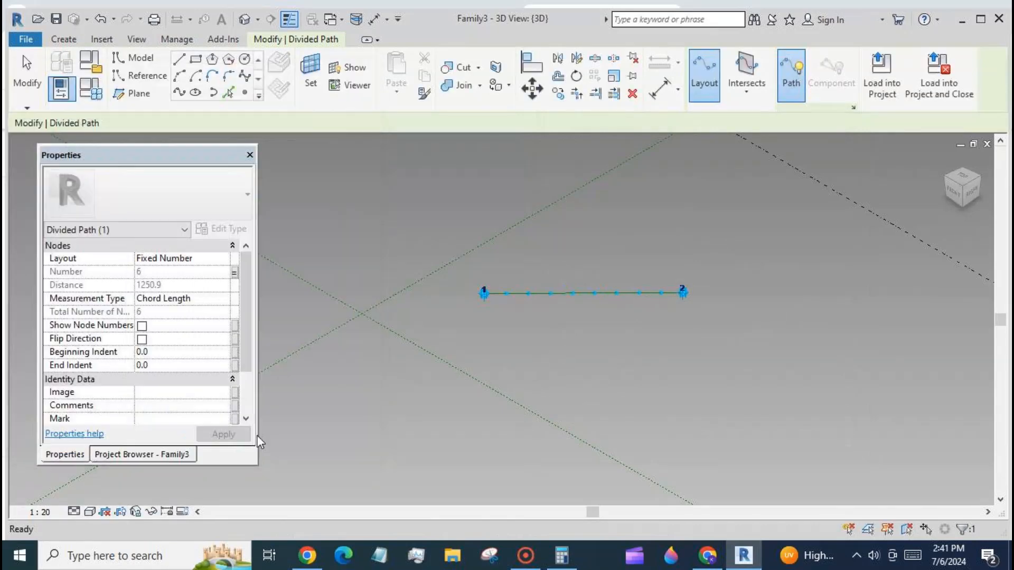
- Switch to chain family1 and load it into Family3
click(340, 19)
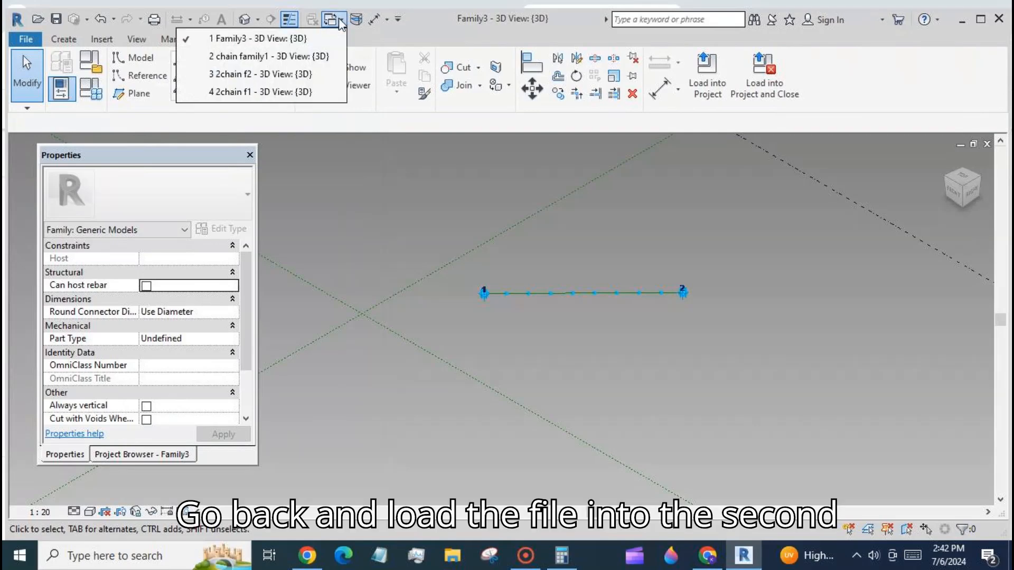
click(317, 56)
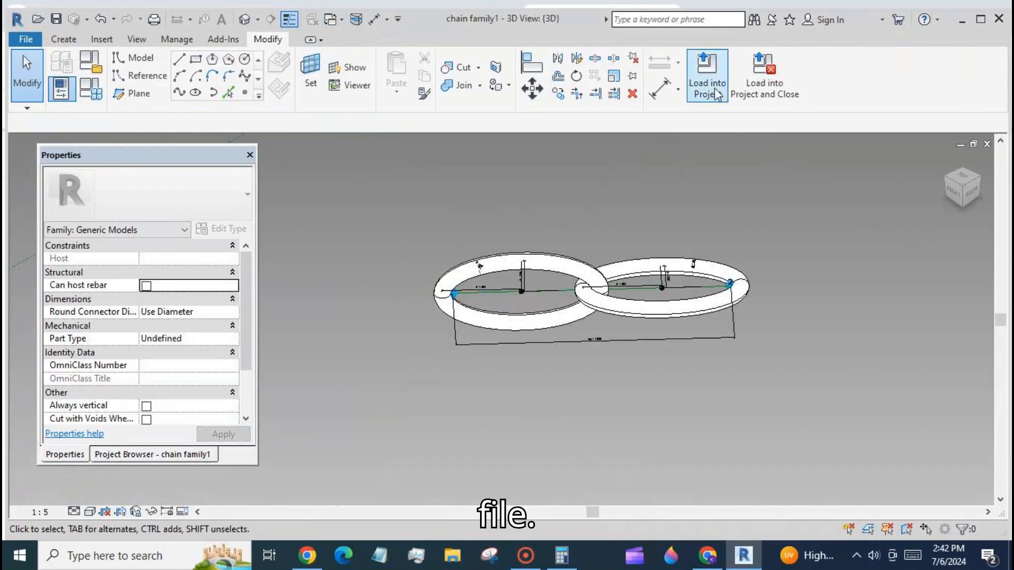
click(707, 79)
click(585, 224)
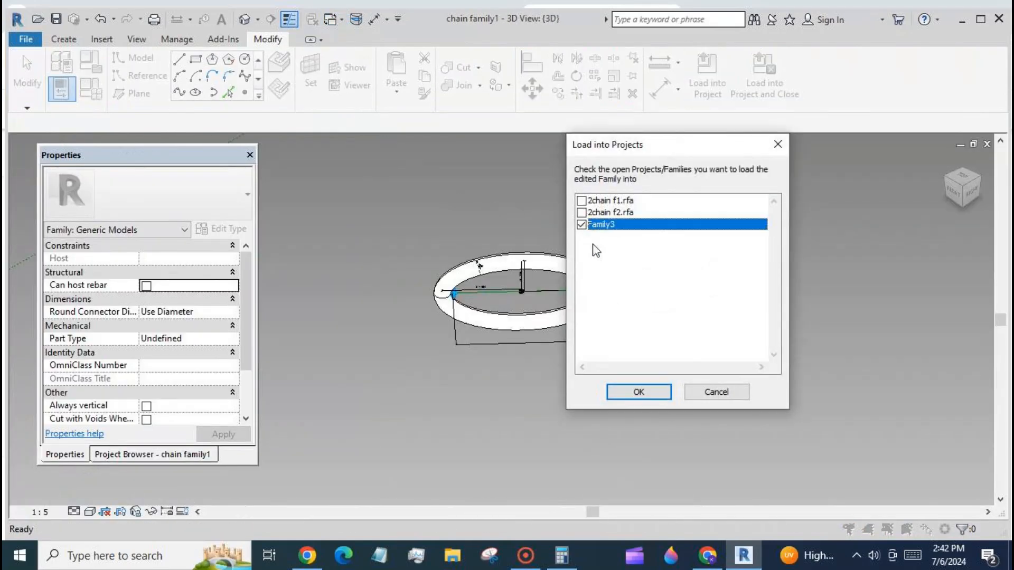
click(638, 391)
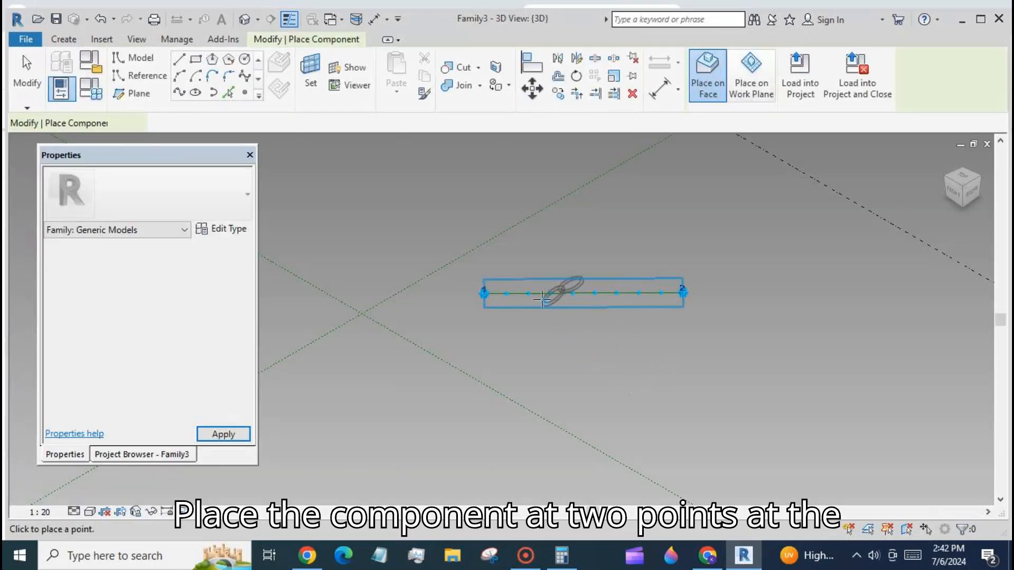
- Place the chain family1 component on the first two adjacent nodes of the divided path
click(528, 293)
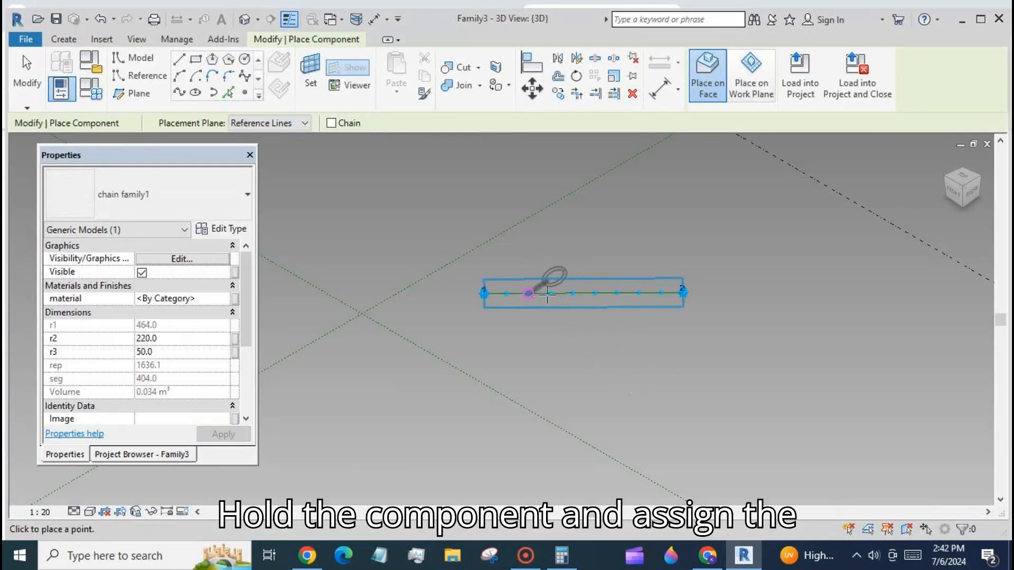
click(551, 293)
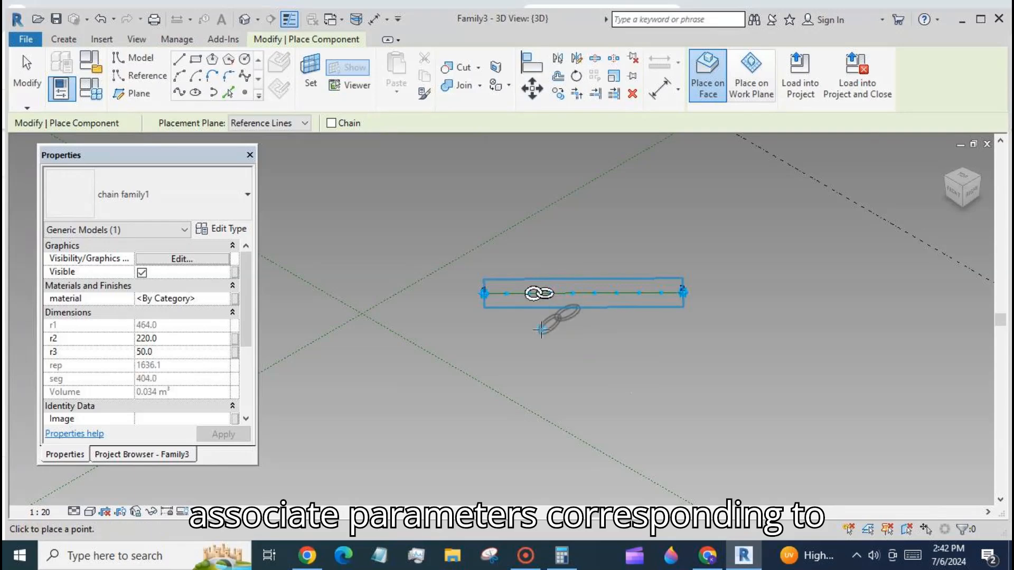
key(Escape)
key(Escape)
scroll(528, 296, up, 4)
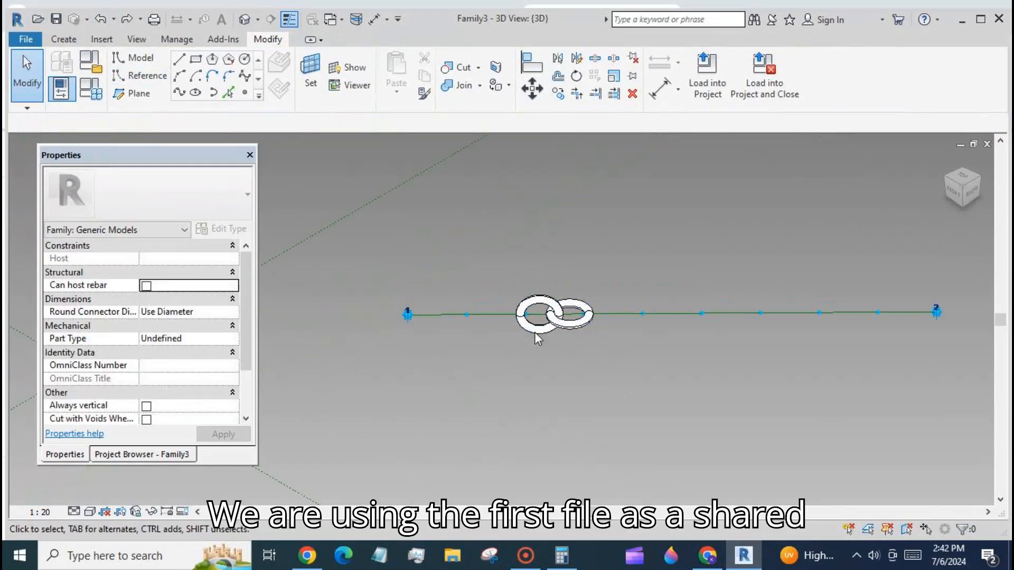
- Associate the placed chain's material with a new family parameter named mat
click(535, 334)
click(234, 299)
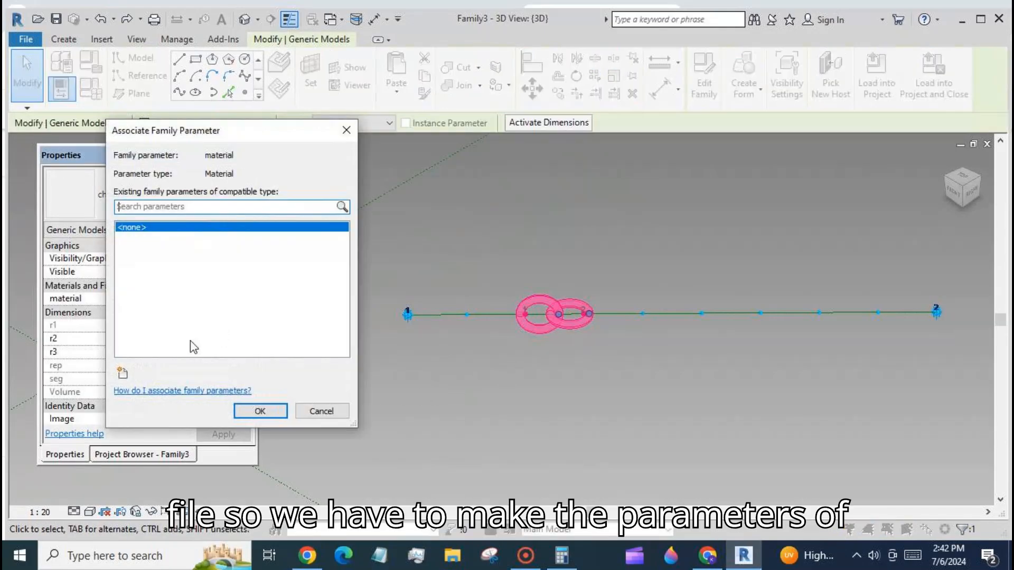
click(122, 373)
text(ma)
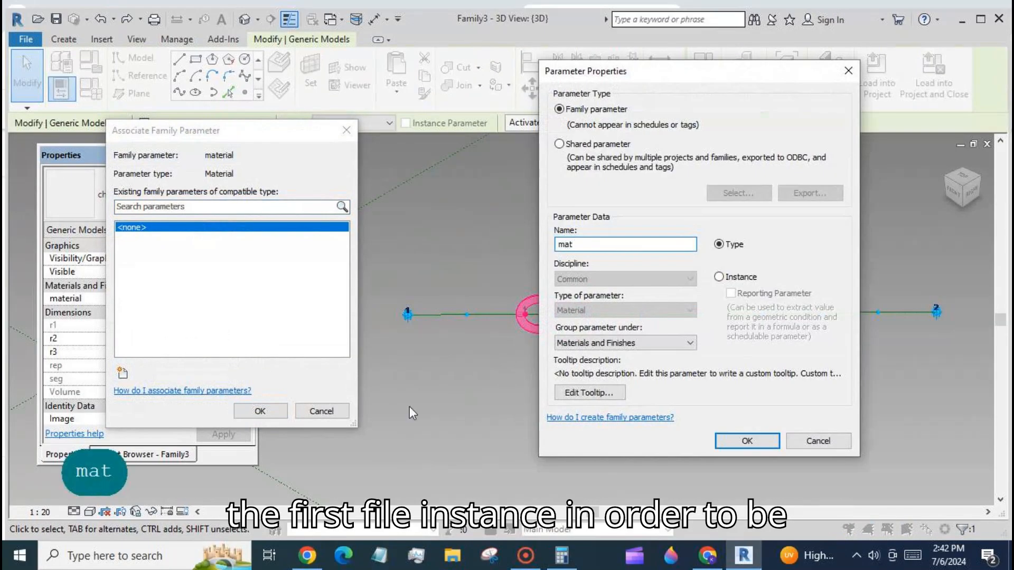
text(t)
click(746, 441)
click(260, 411)
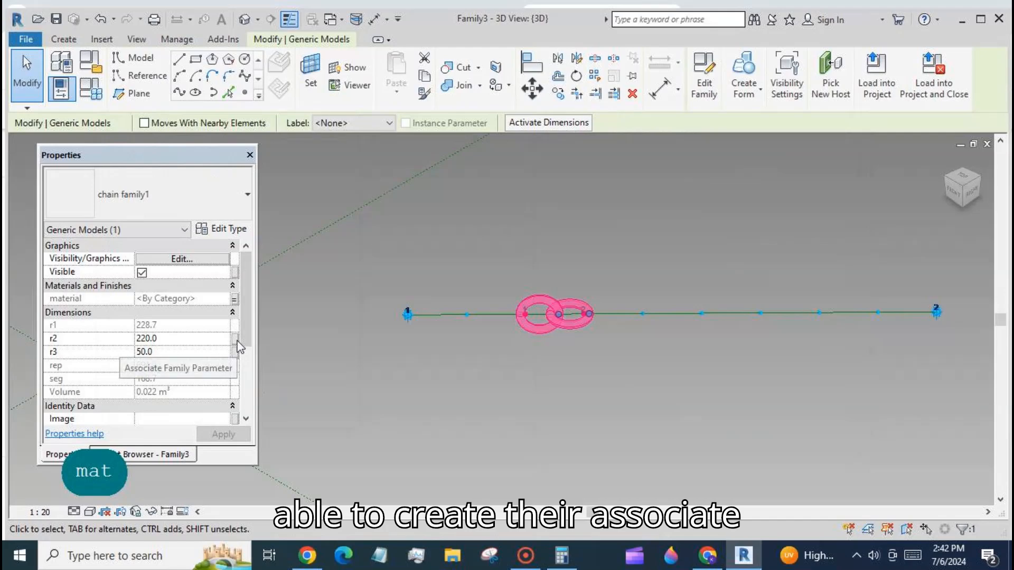
- Associate the chain's r2 with a new family parameter named r2
click(235, 339)
click(122, 373)
text(r2)
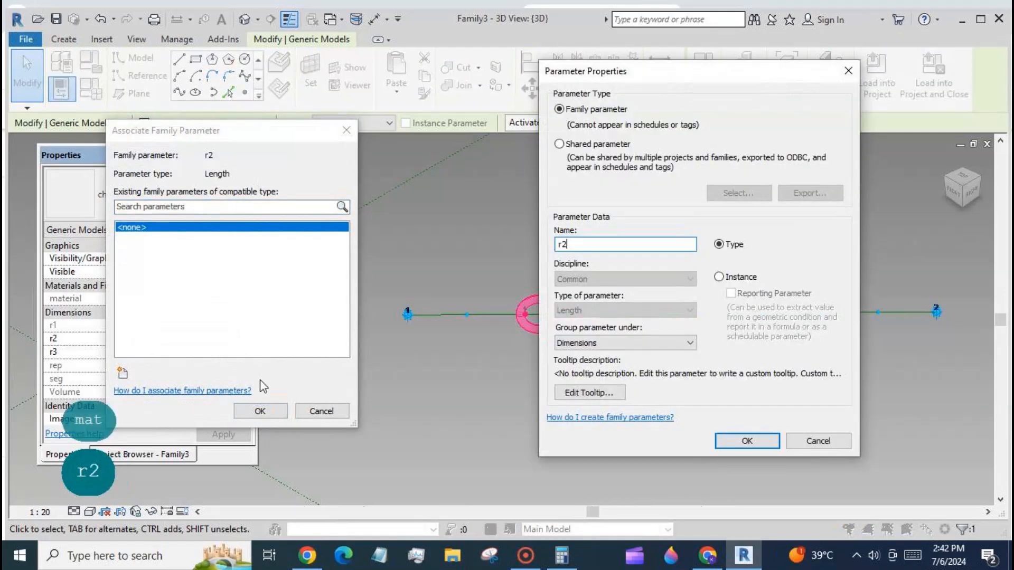
click(737, 443)
click(260, 411)
- Associate the chain's r3 with a new family parameter named r3
click(234, 352)
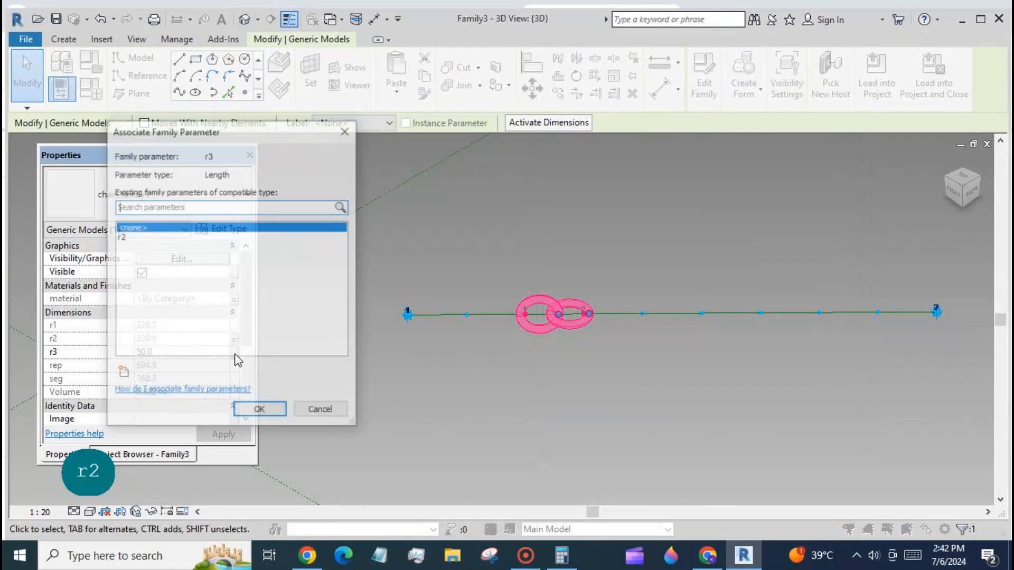
click(122, 373)
text(r3)
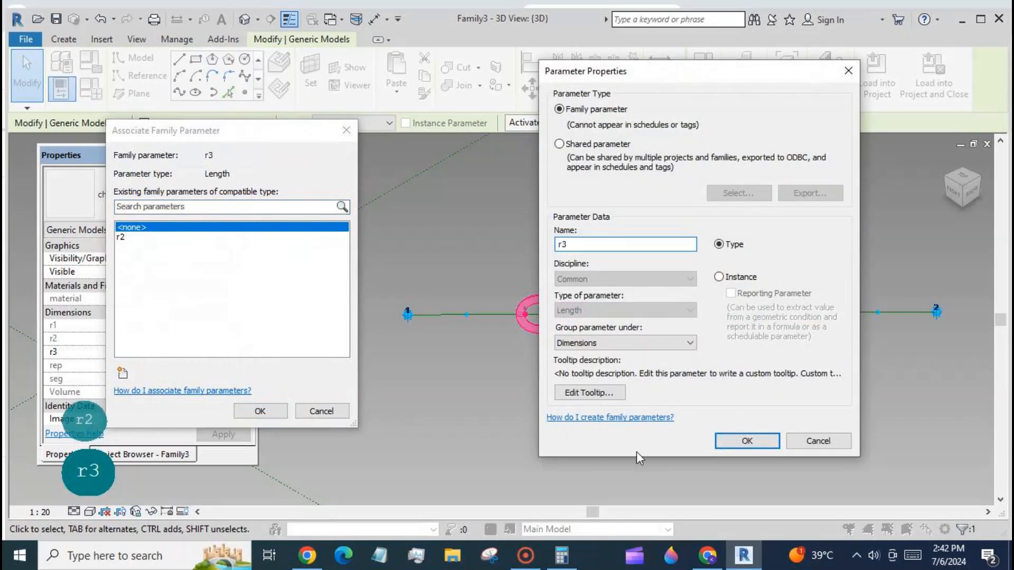
key(Return)
click(259, 411)
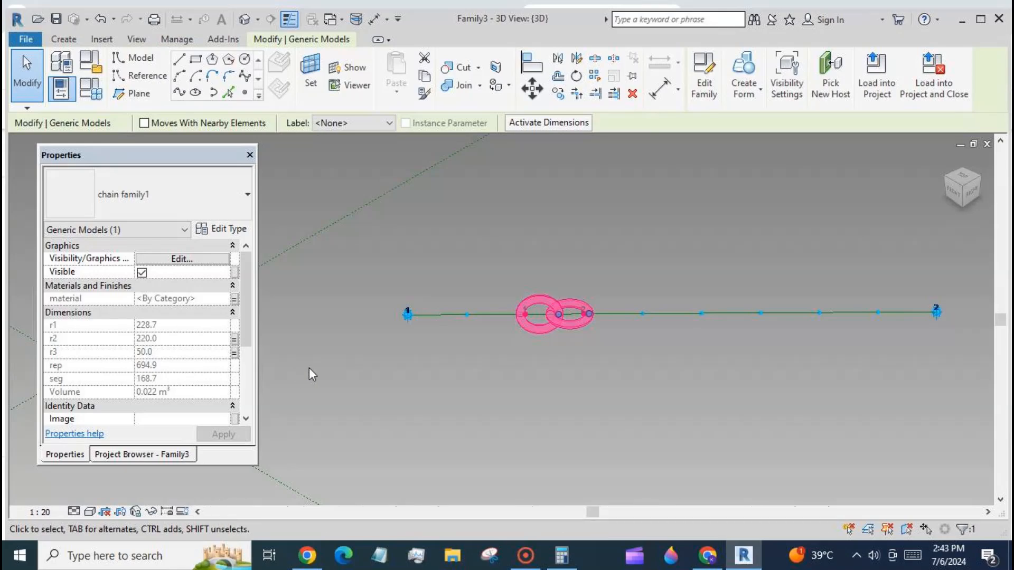
- Repeat the chain component along all nodes of the divided path
click(596, 76)
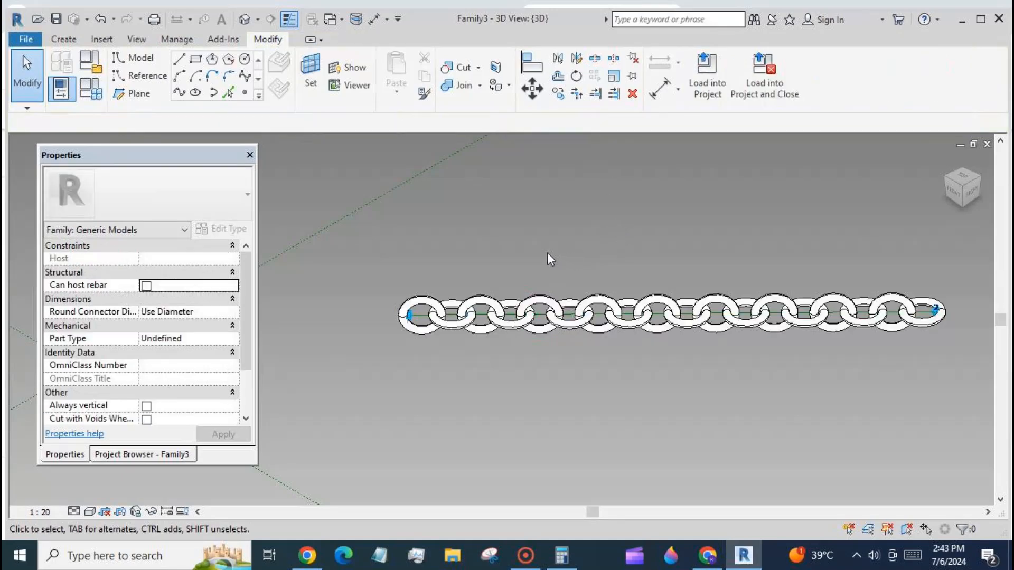
scroll(547, 253, down, 3)
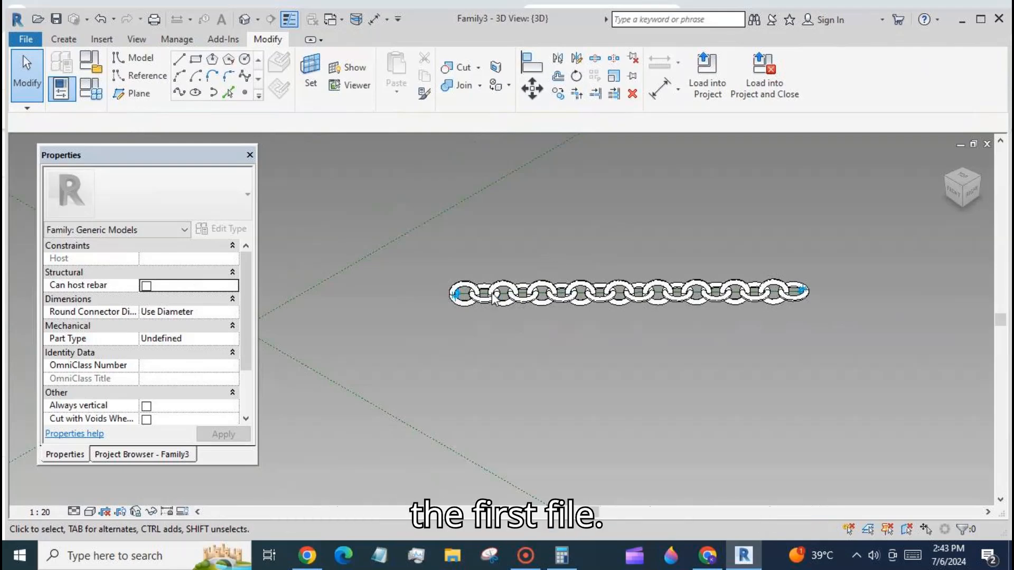
scroll(546, 253, up, 2)
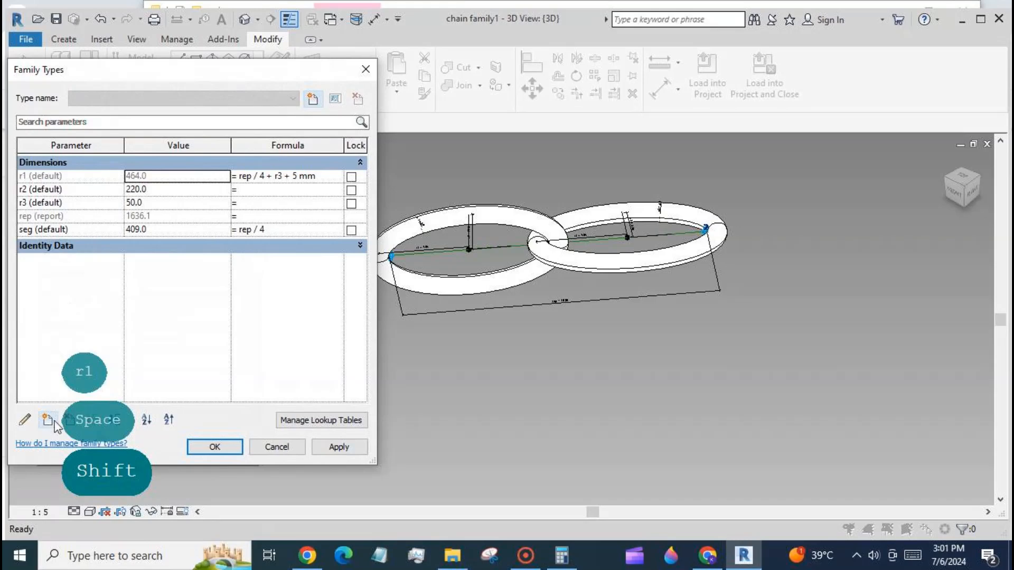
- Add a new instance family parameter of type Number named fac
click(55, 422)
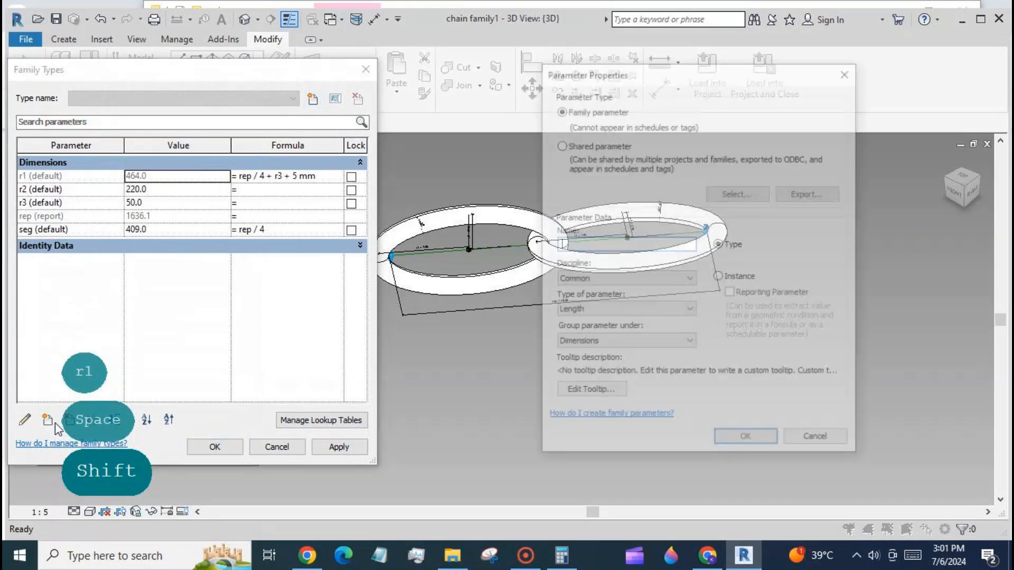
click(688, 311)
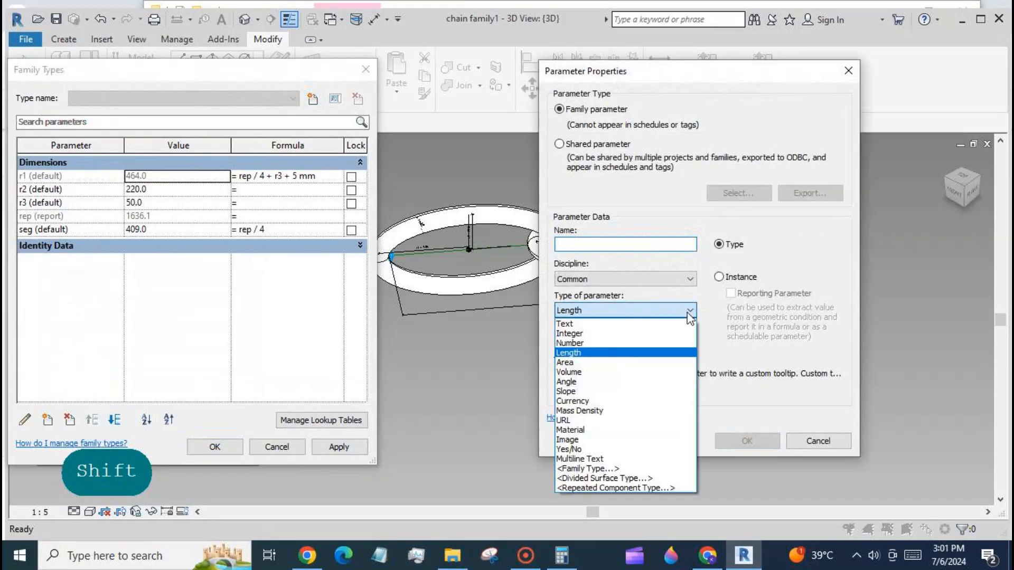
click(654, 343)
click(719, 277)
click(581, 244)
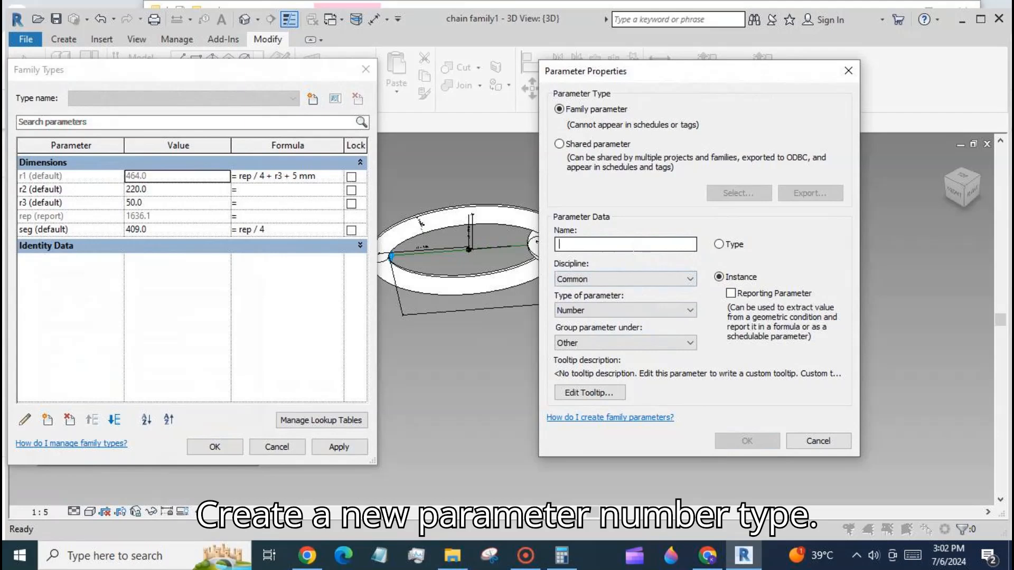
text(fac)
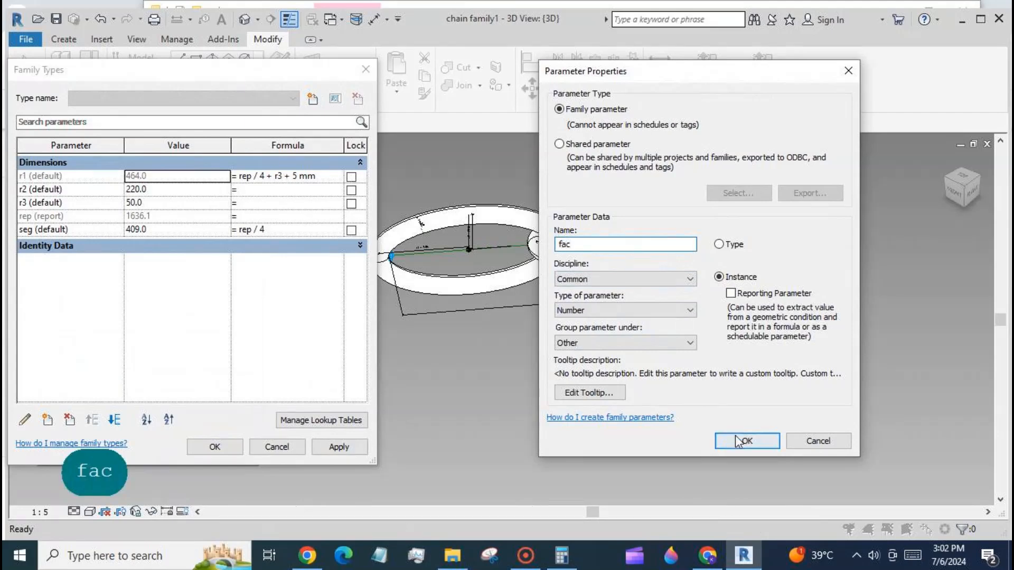
click(738, 441)
- Set the fac parameter's value to 0.5
click(202, 260)
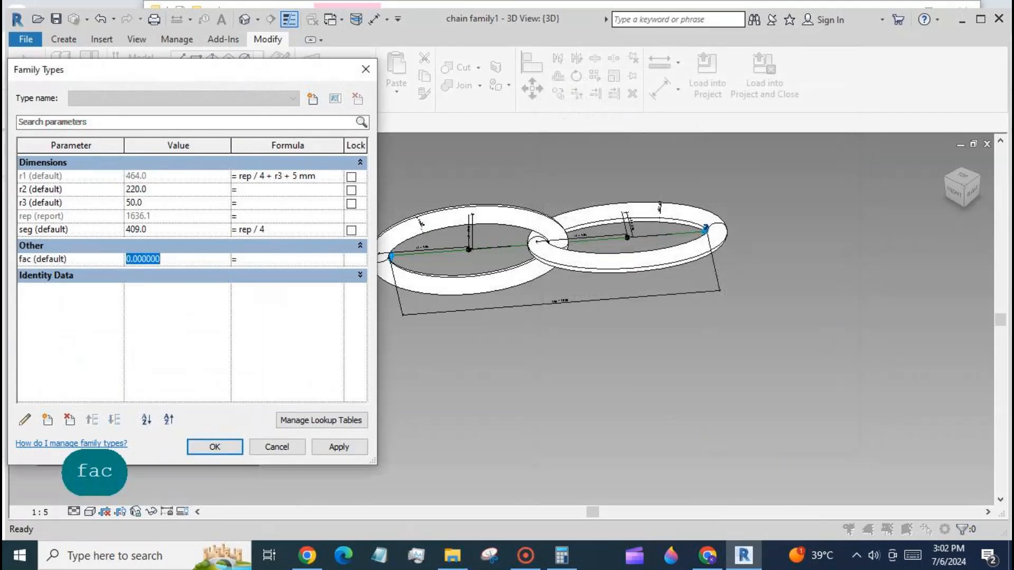
text(0.5)
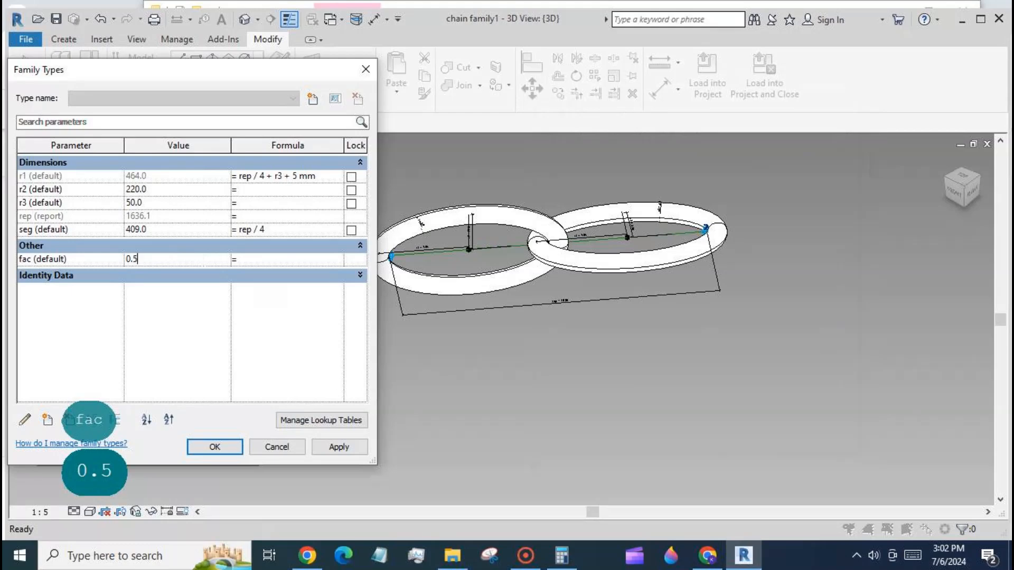
- Drive r2 with the formula r1 * fac, apply it and close the family types
click(246, 191)
text(r1 *fac)
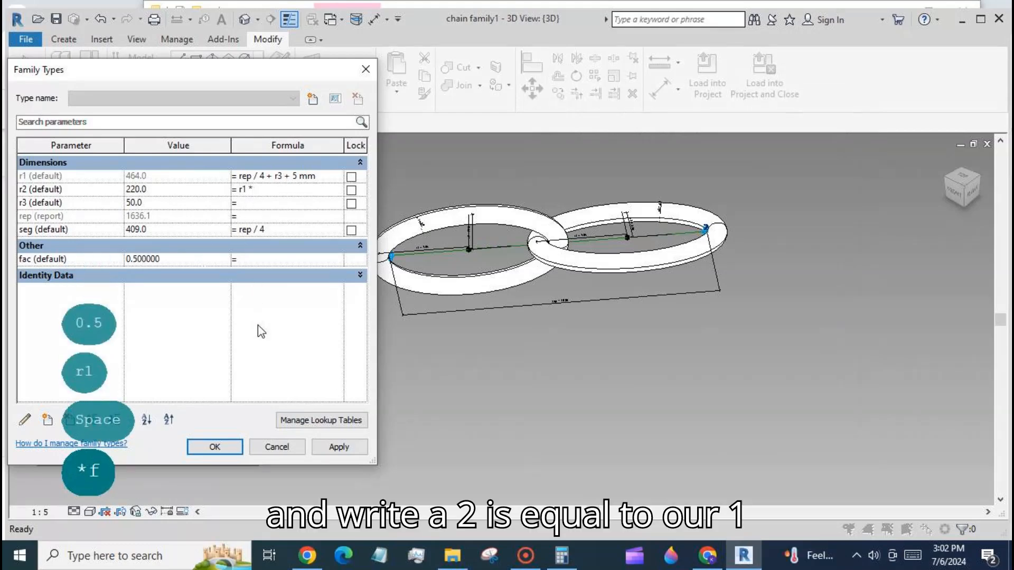
click(333, 447)
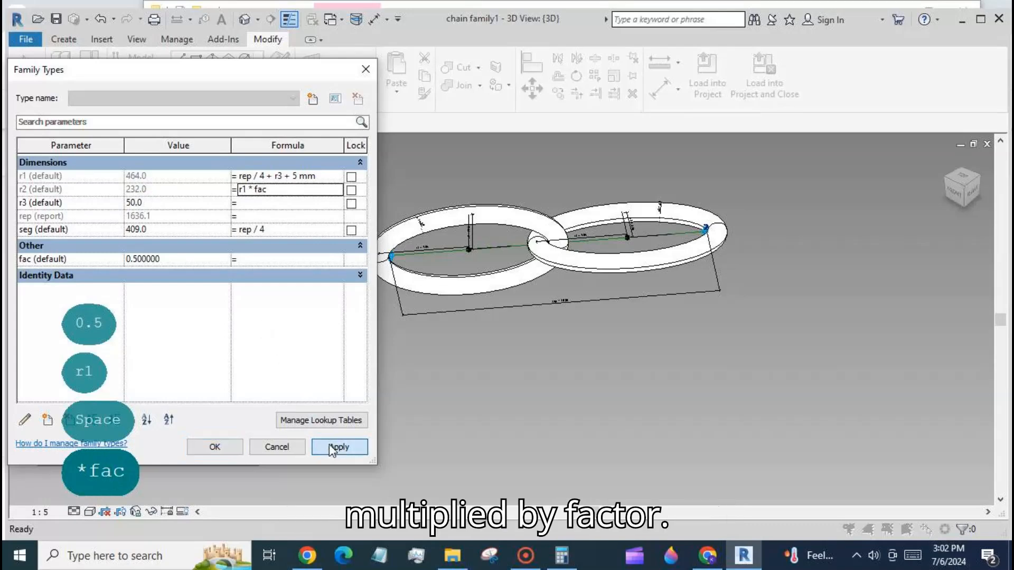
click(232, 446)
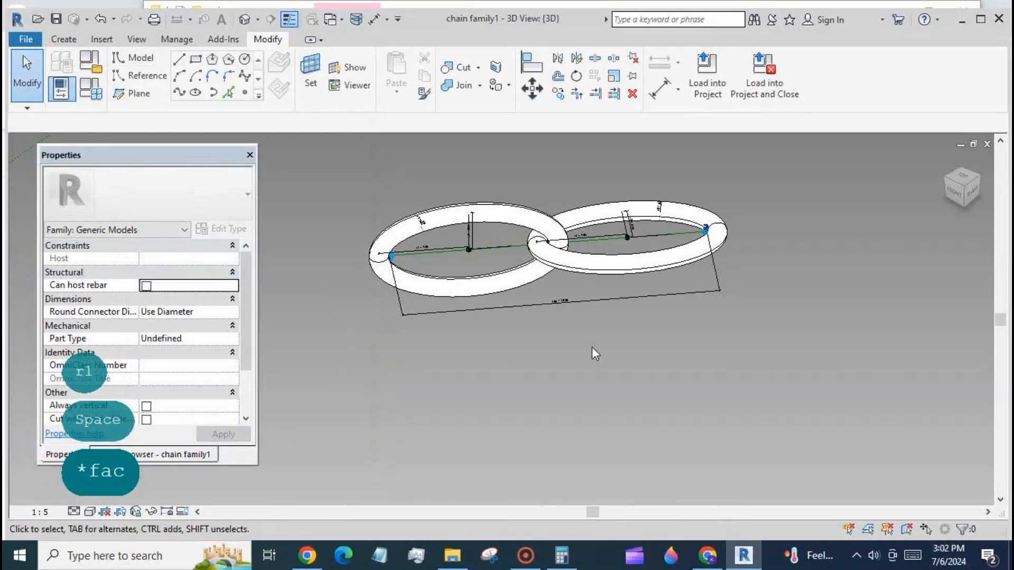
- Reopen the family types and set fac to 1 to test the link shape
scroll(592, 347, down, 2)
shift+middle_drag(663, 426, 657, 415)
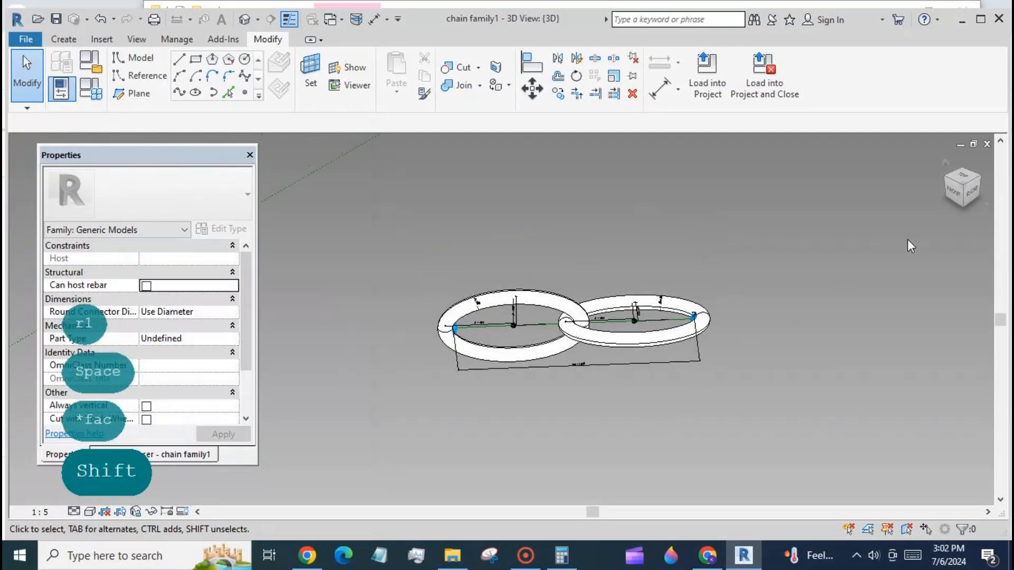
click(963, 177)
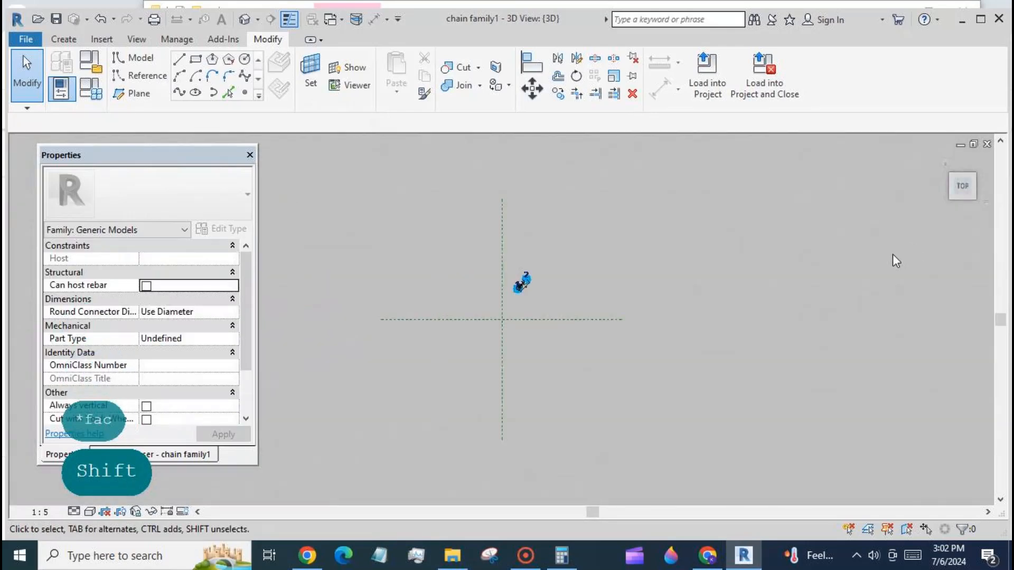
scroll(540, 276, up, 4)
scroll(549, 281, up, 5)
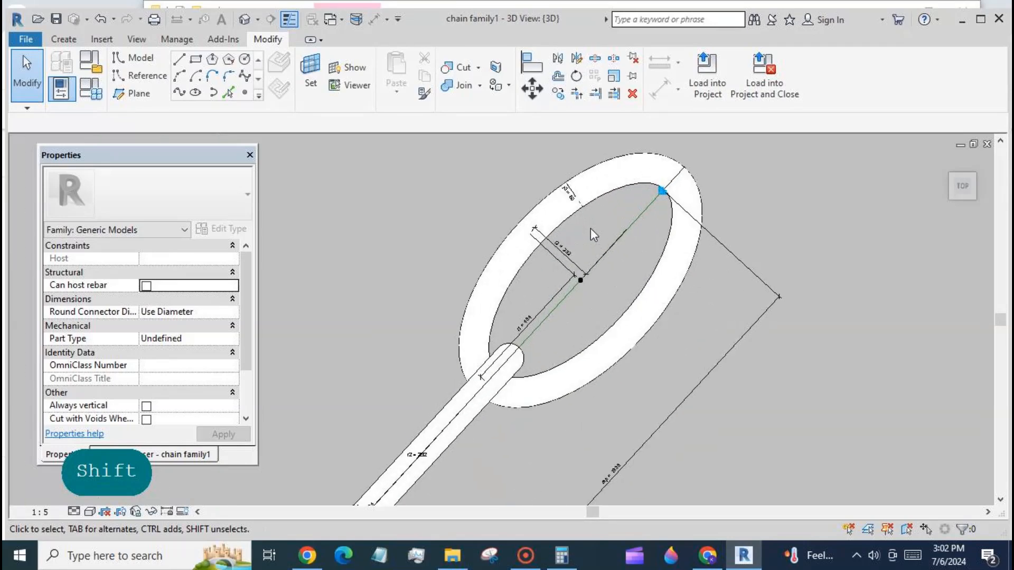
scroll(591, 228, up, 2)
scroll(590, 264, down, 2)
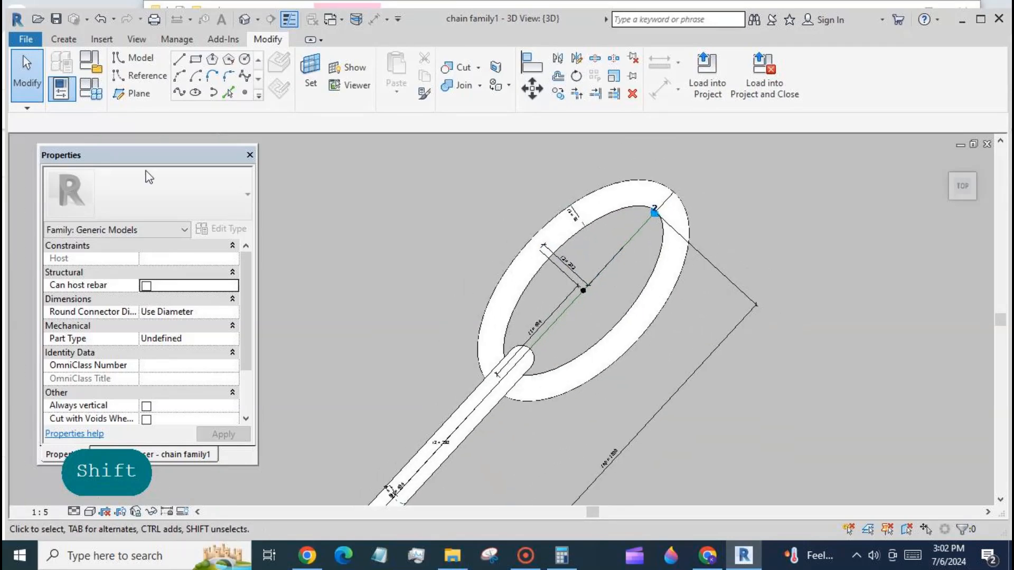
click(90, 89)
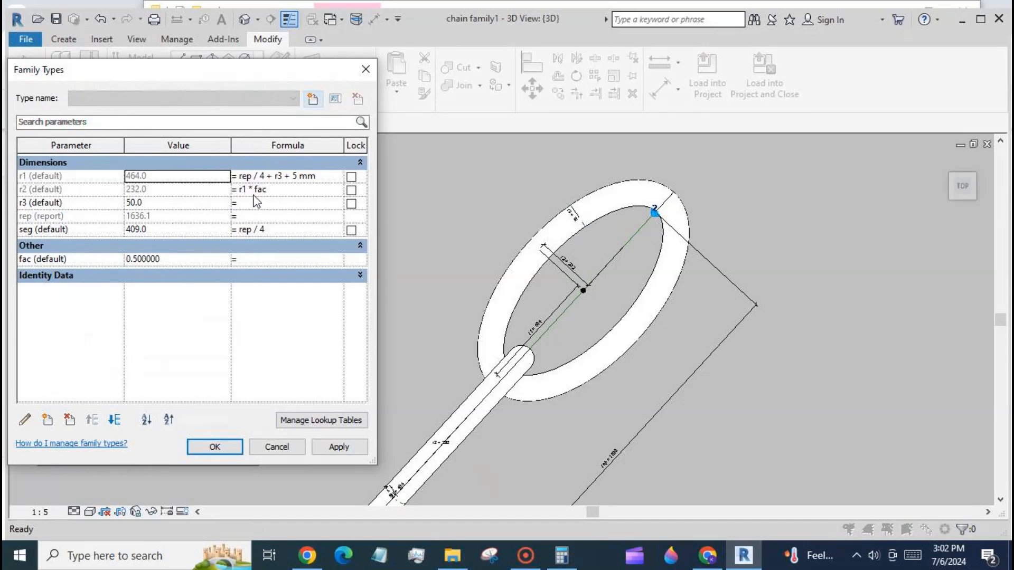
click(226, 260)
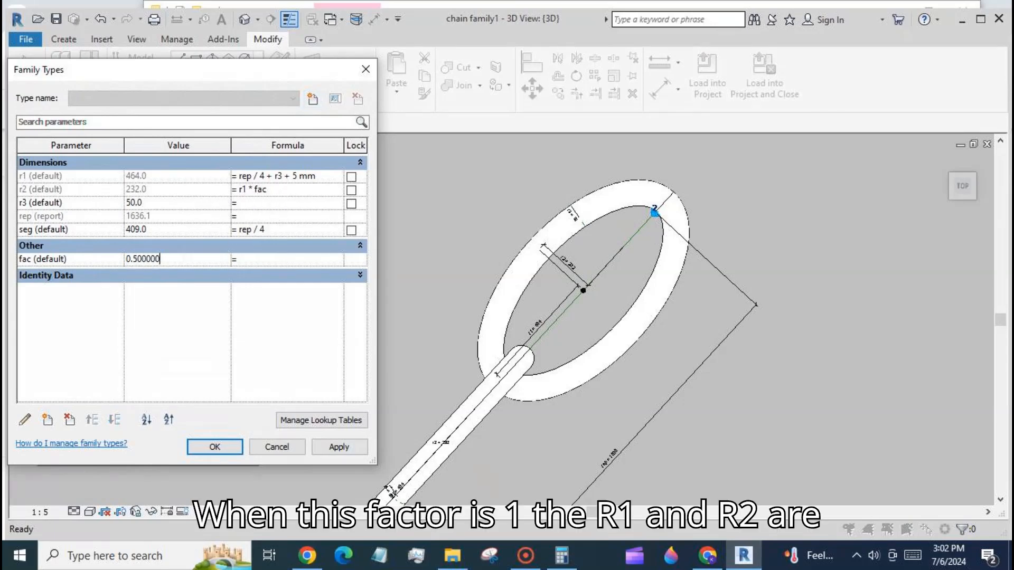
text(1)
click(327, 446)
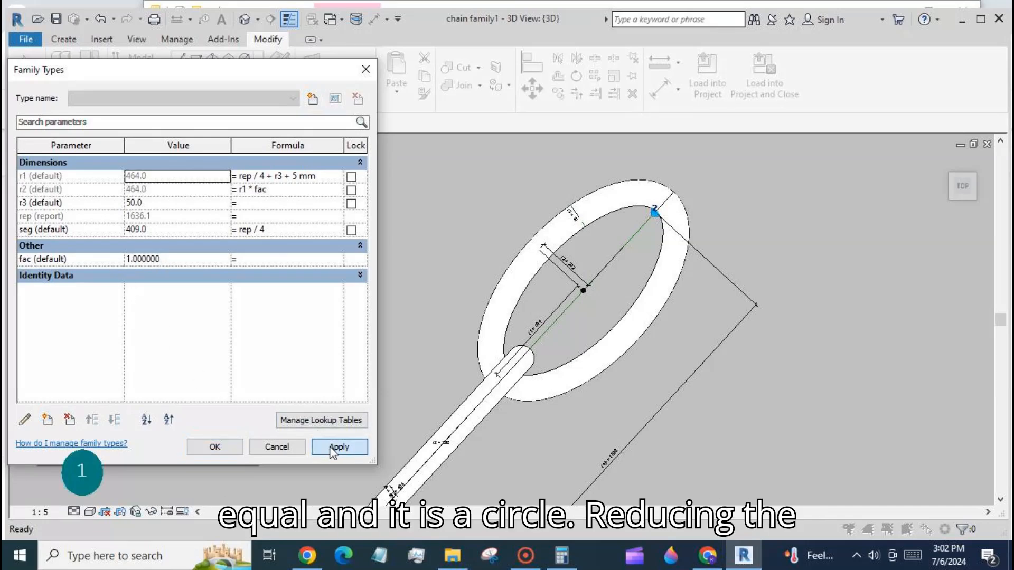
- Try fac values of 0.9 and then 0.6, applying each
click(192, 260)
text(0.9)
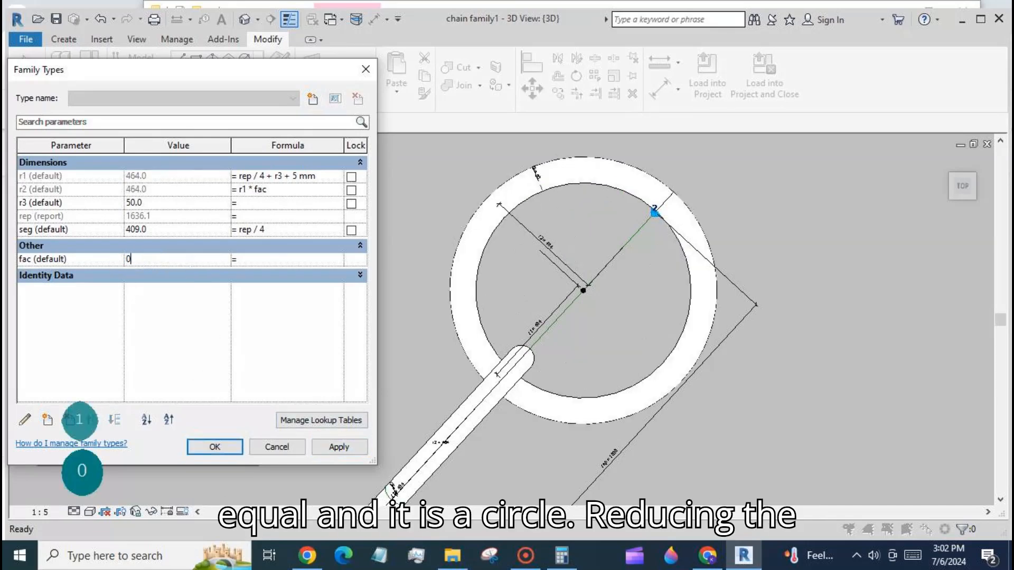
click(331, 444)
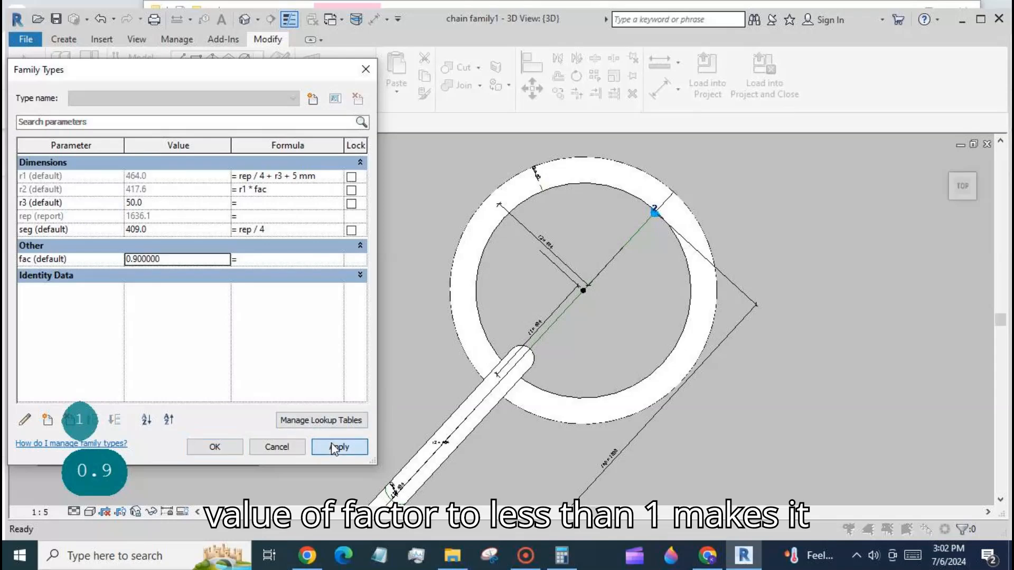
click(179, 260)
text(0.6)
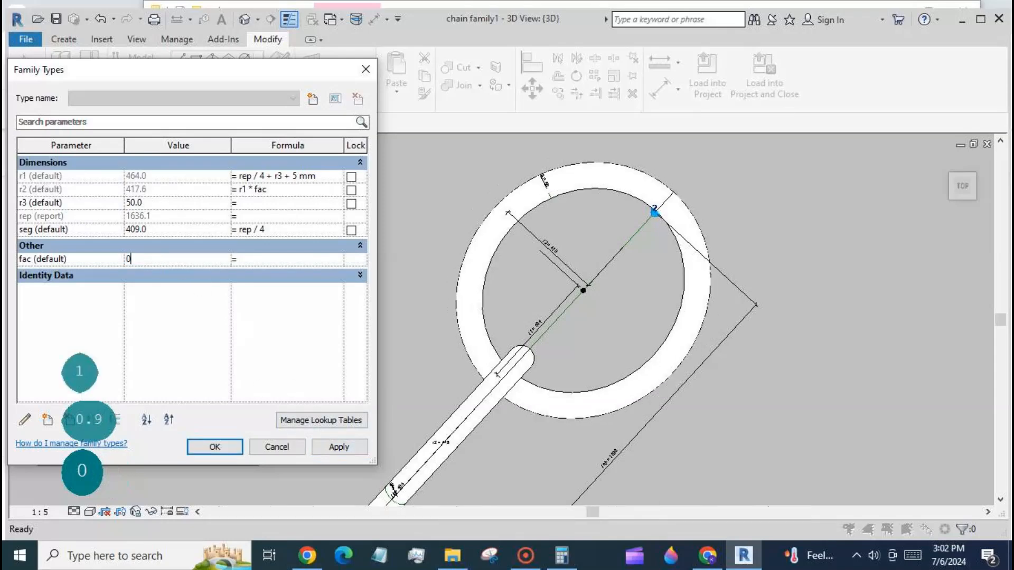
click(331, 446)
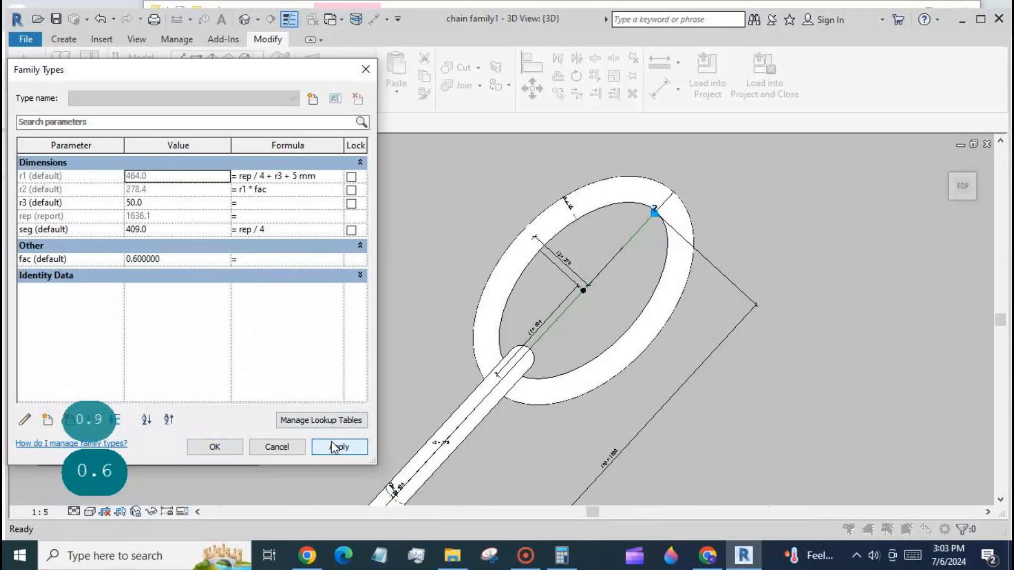
- Try fac values of 0.5 and then 0.4, applying each
click(191, 260)
text(0.)
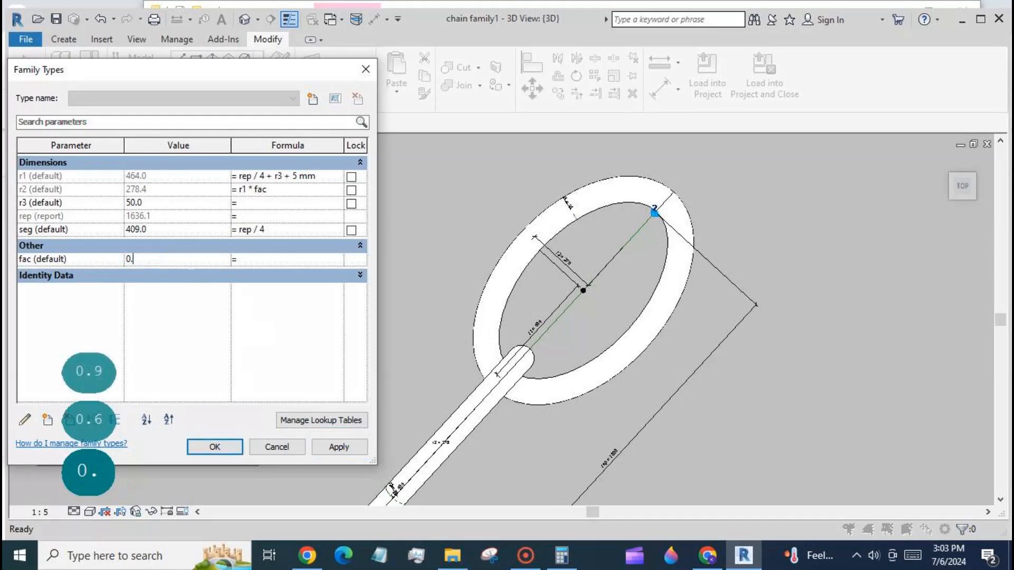
text(5)
click(334, 446)
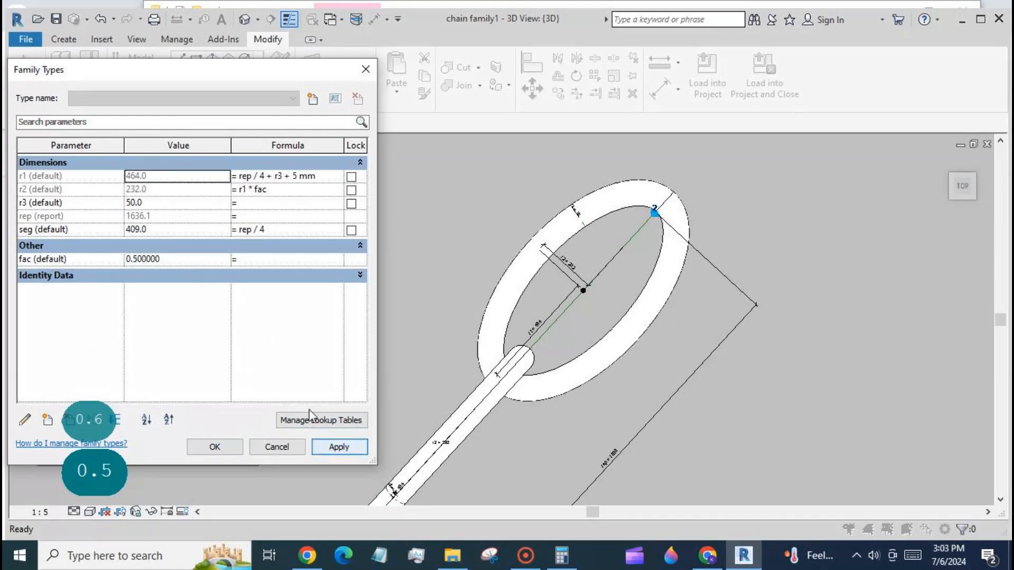
click(183, 262)
text(0.4)
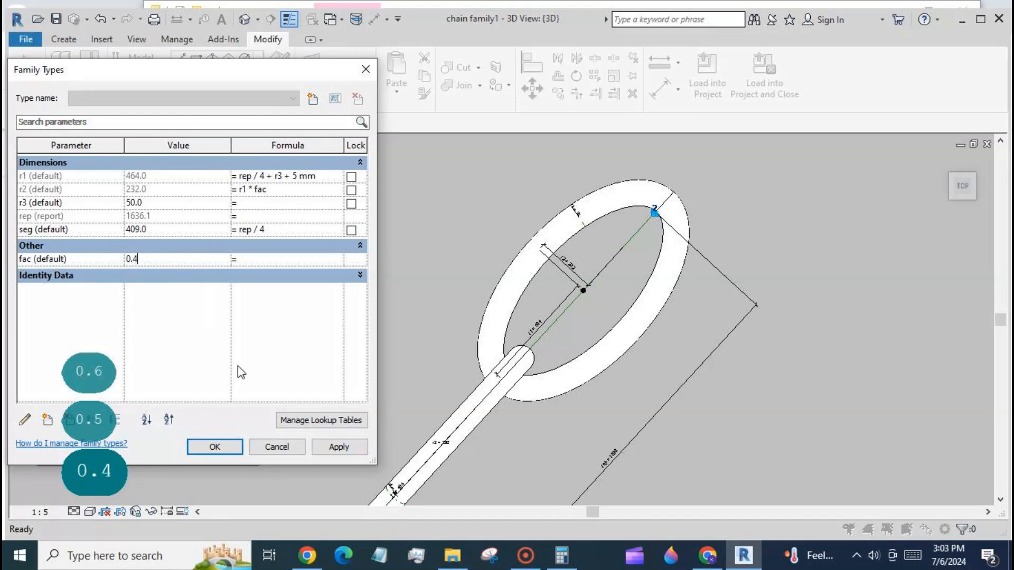
click(321, 446)
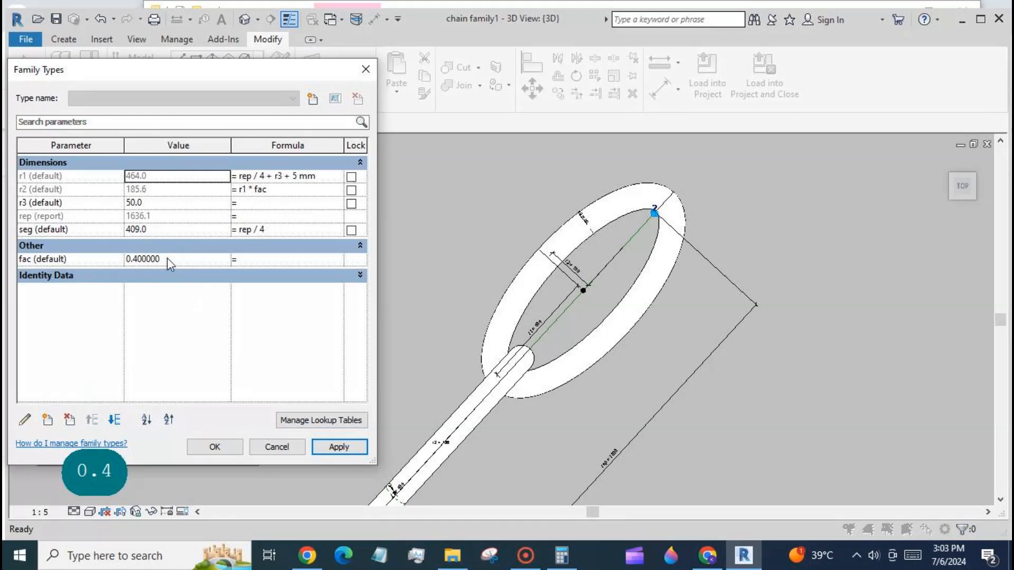
- Drive r3 with the formula rep / 25 and apply it
click(247, 204)
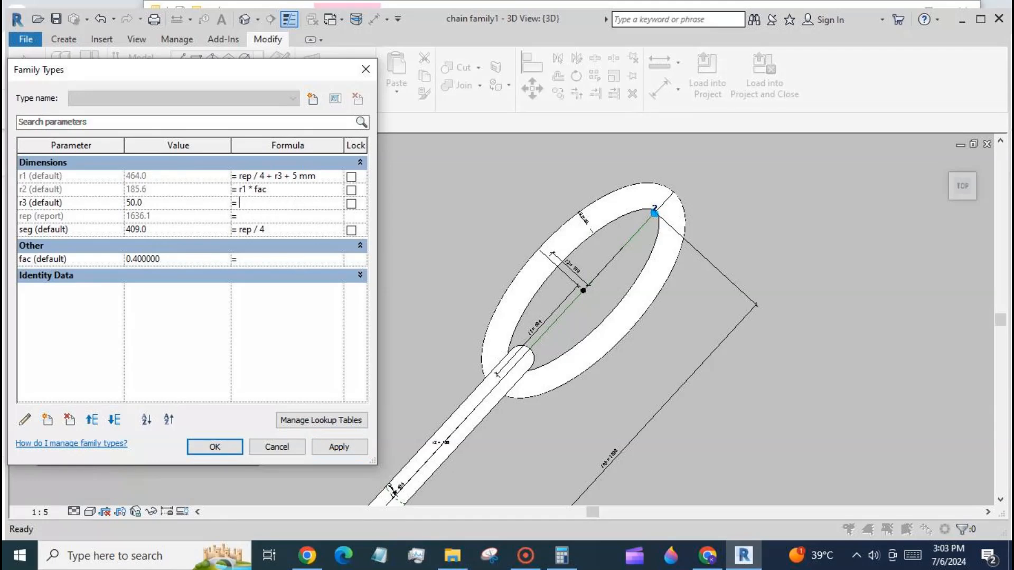
text(rep/)
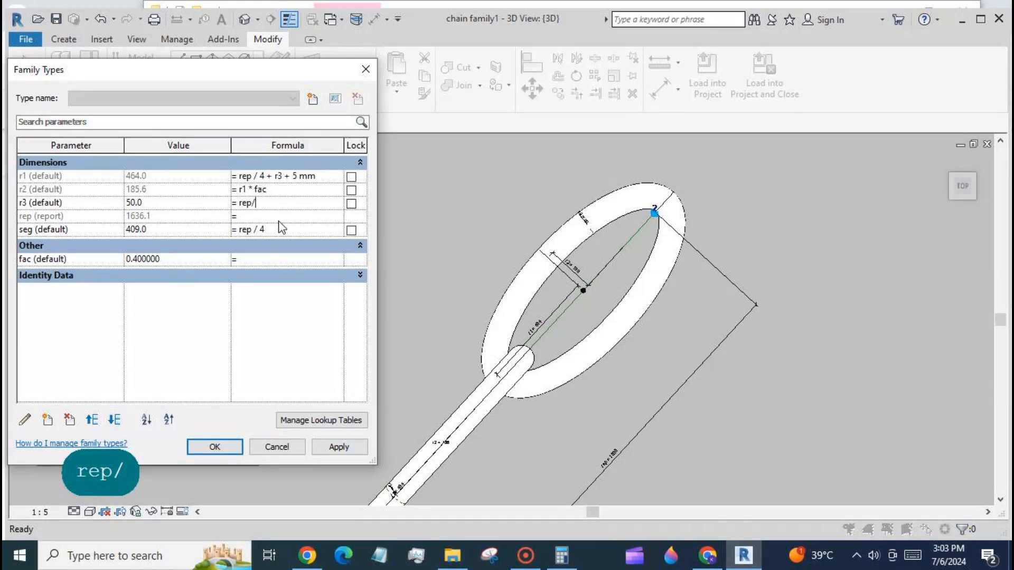
text(25)
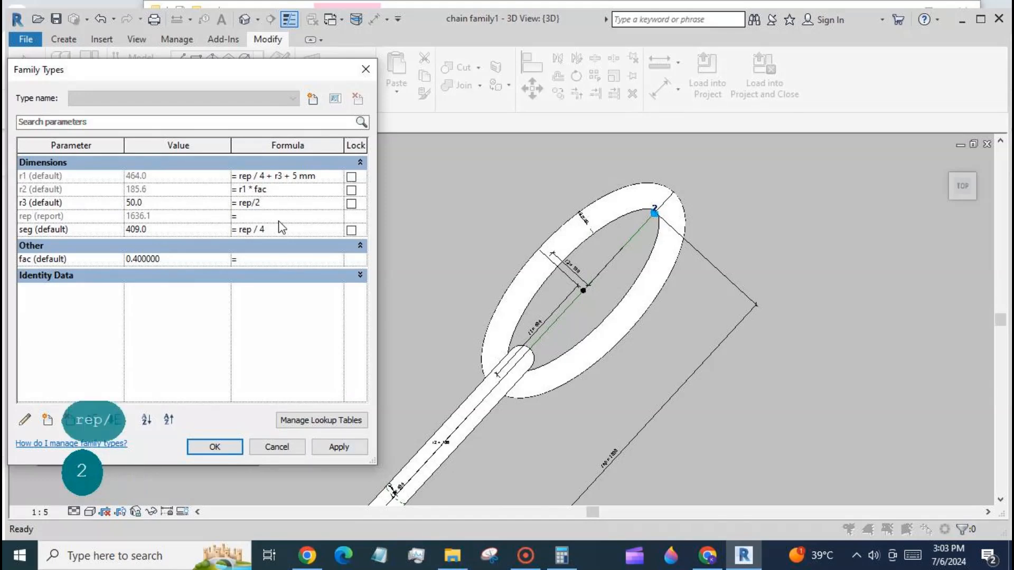
click(338, 447)
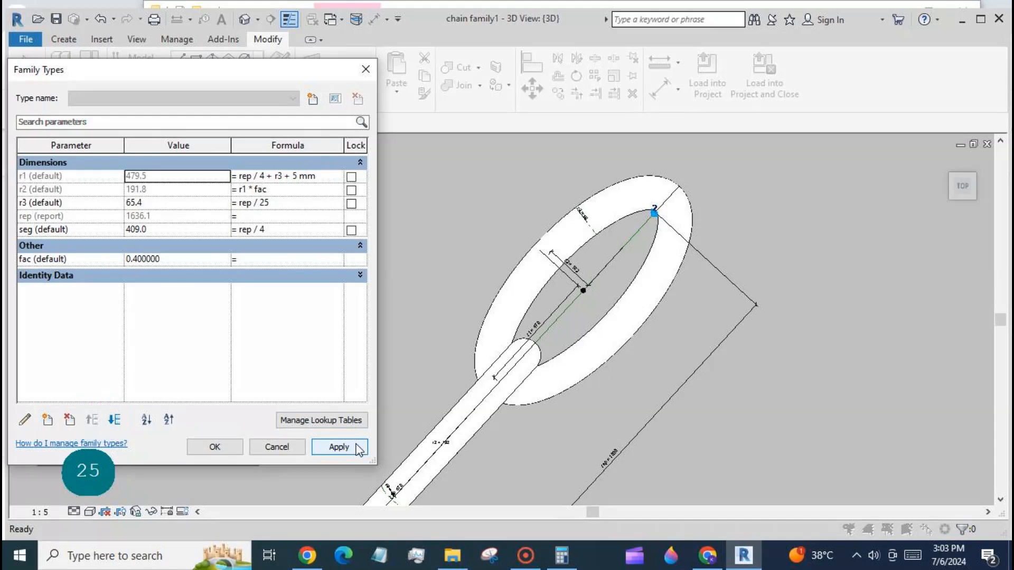
- Change r3's formula to rep / 30 and apply it
click(281, 204)
drag(270, 204, 265, 204)
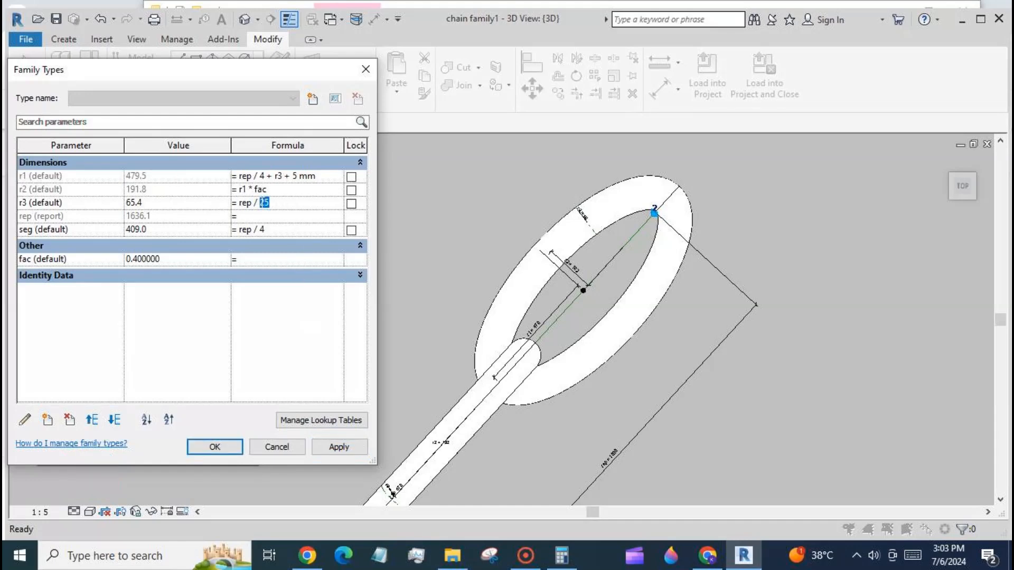
text(30)
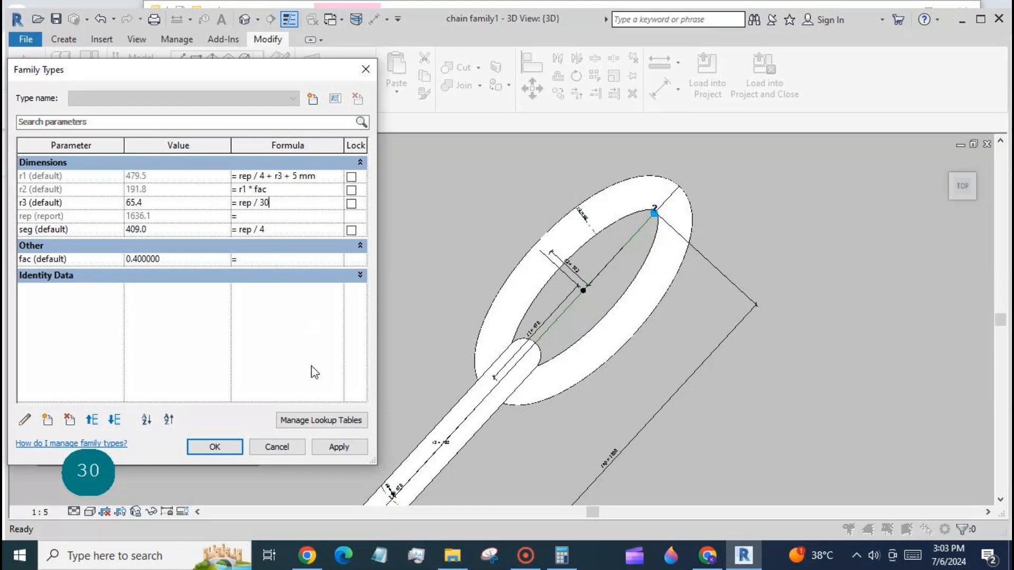
click(338, 447)
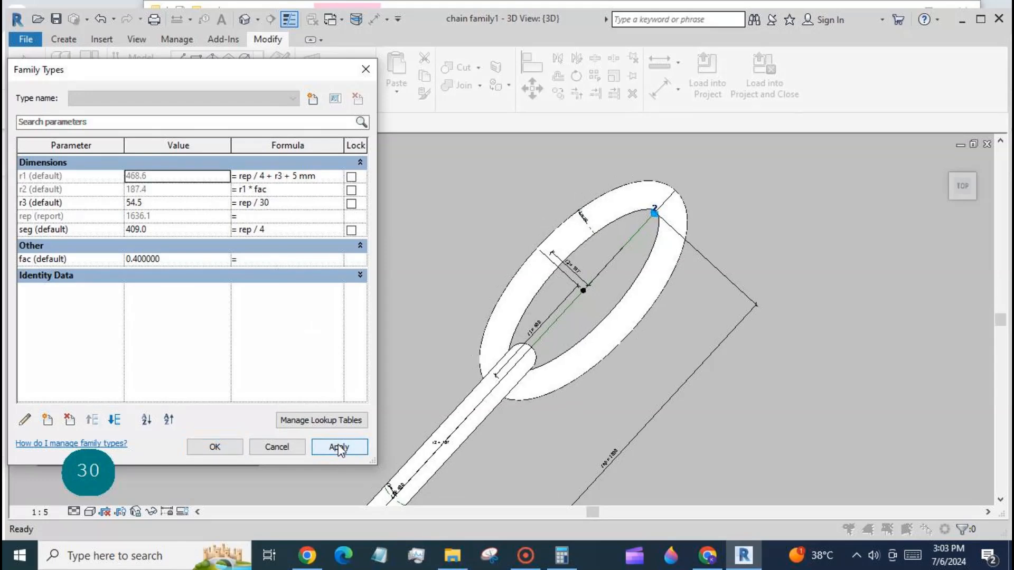
- Try changing r3's formula to rep / 20, applying it and cancelling out of the error
click(269, 203)
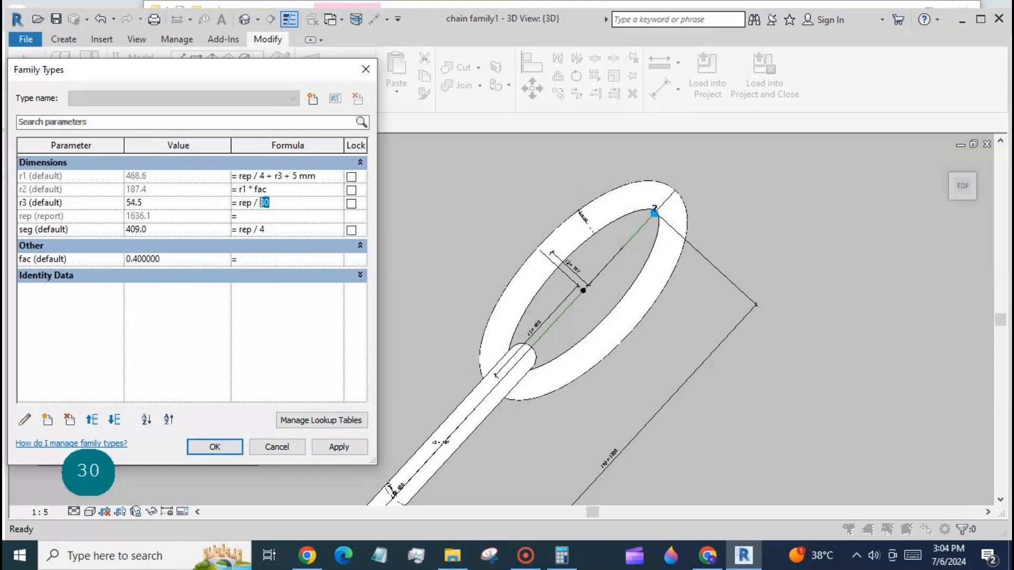
text(20)
click(338, 446)
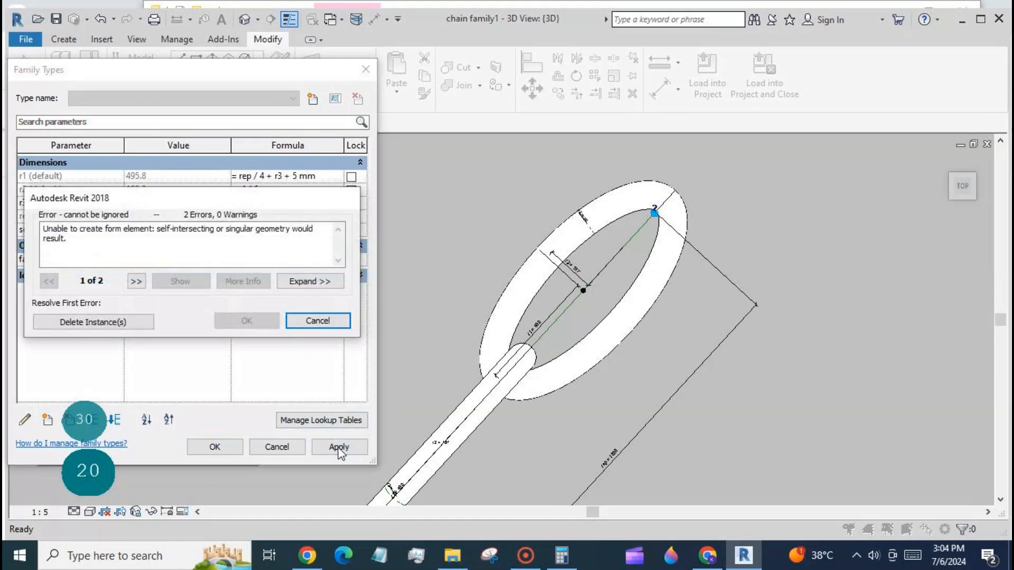
click(317, 320)
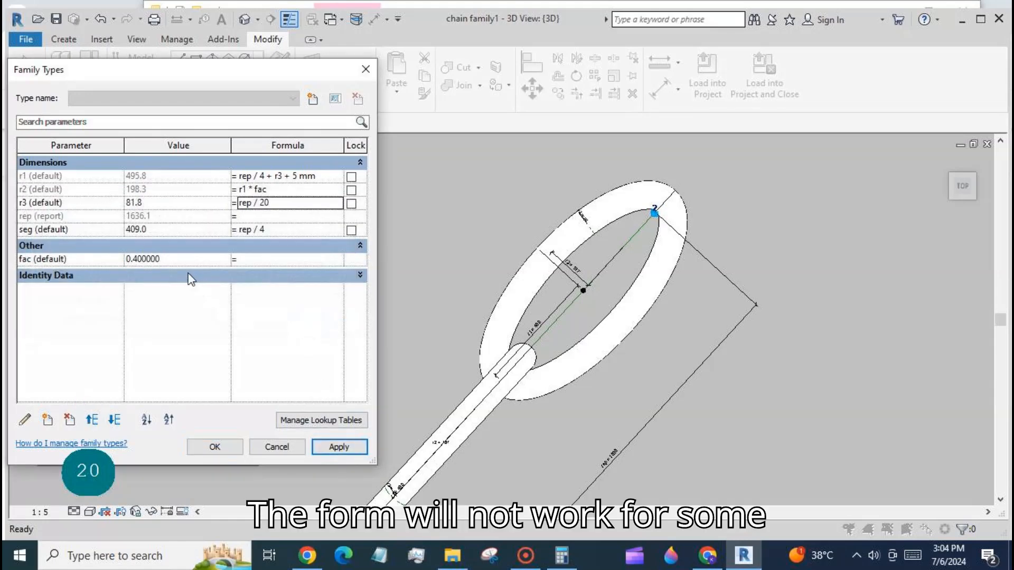
- Set fac to 0.5, apply it and close the Family Types dialog
double_click(182, 259)
text(0.5)
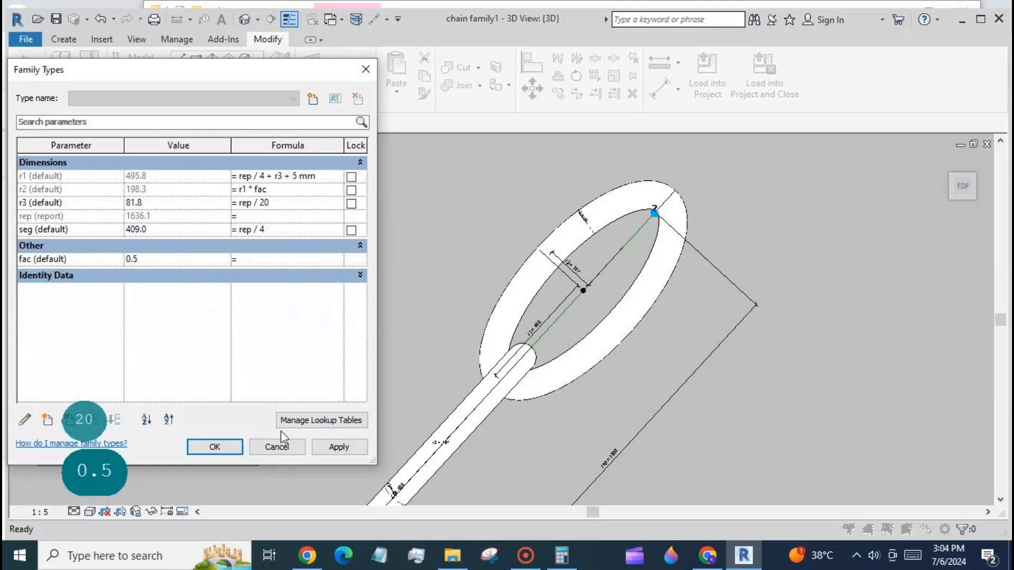
click(338, 447)
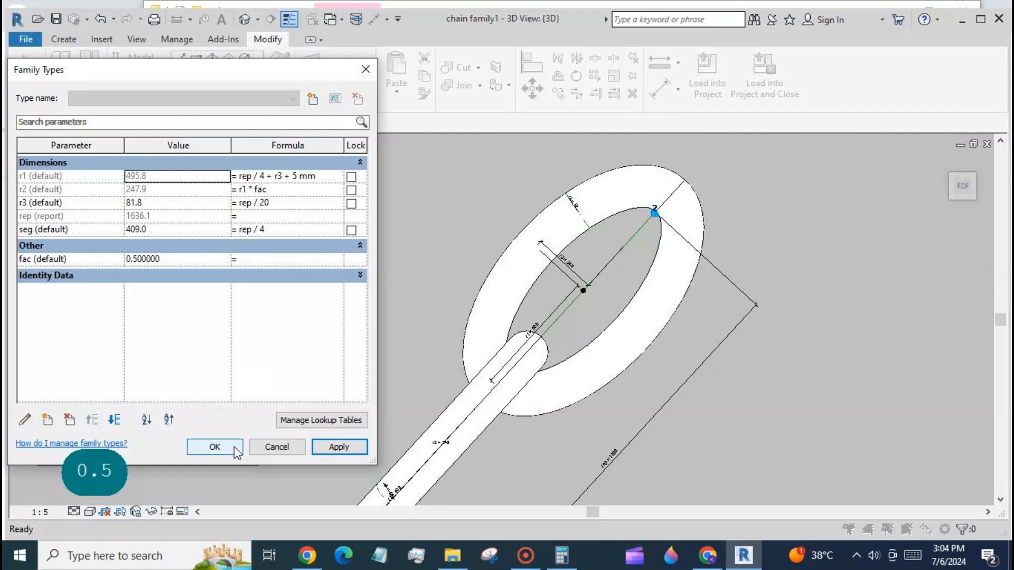
click(215, 447)
- Load the chain link family into chain family2, overwriting the existing version
scroll(565, 267, down, 3)
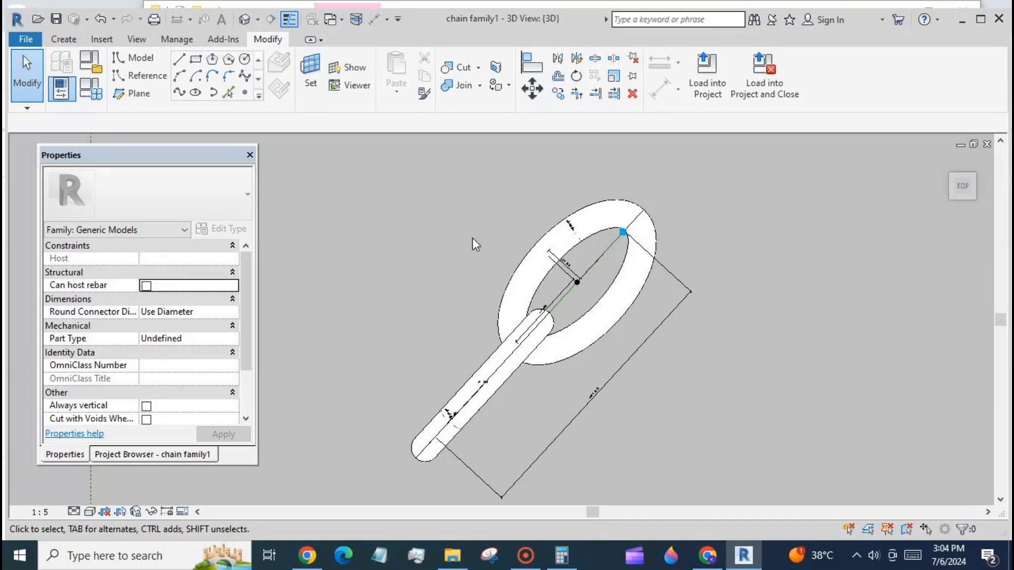
click(704, 74)
click(640, 391)
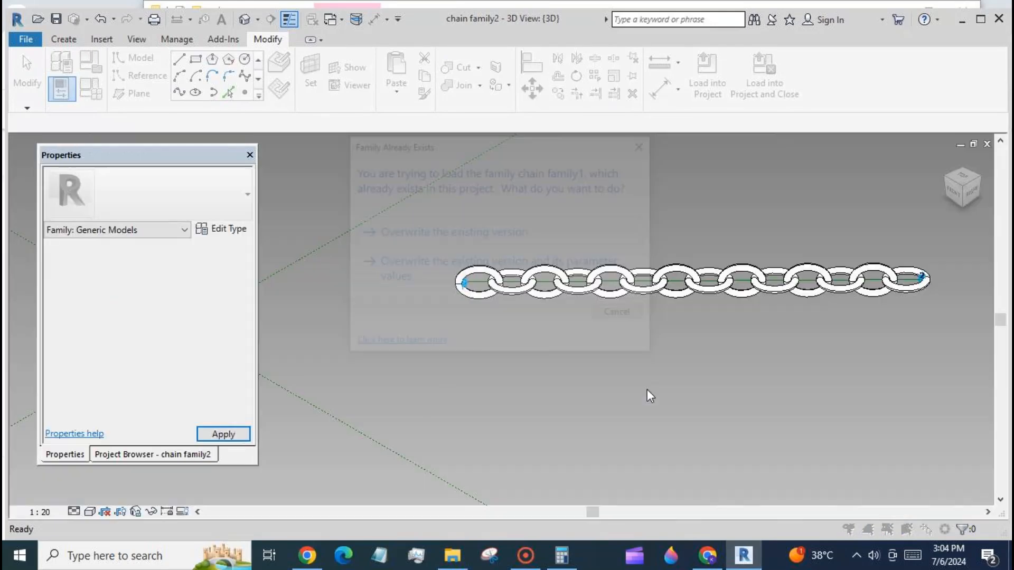
click(492, 236)
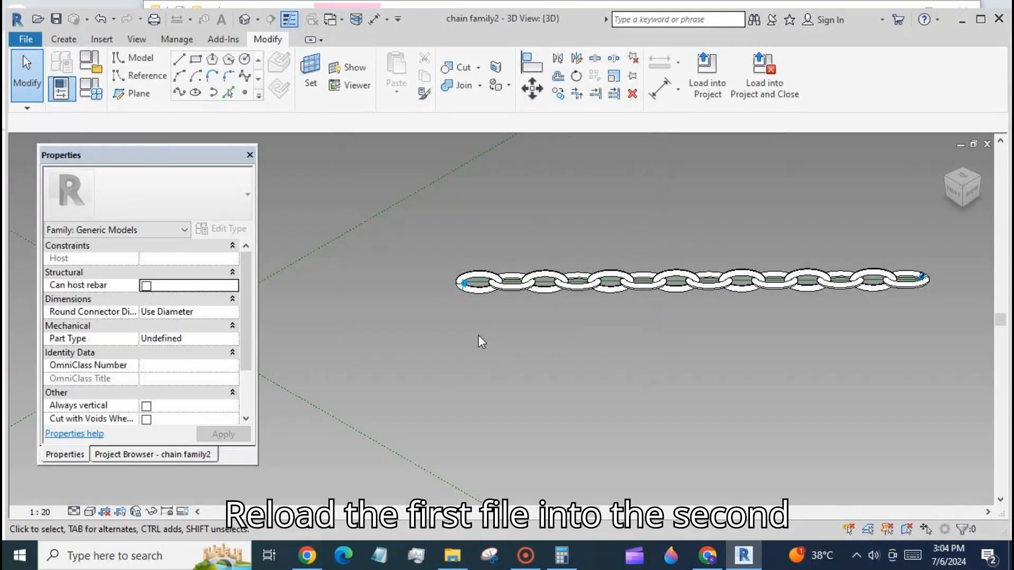
- Associate the repeated component's fac with a new instance family parameter named fac
key(Tab)
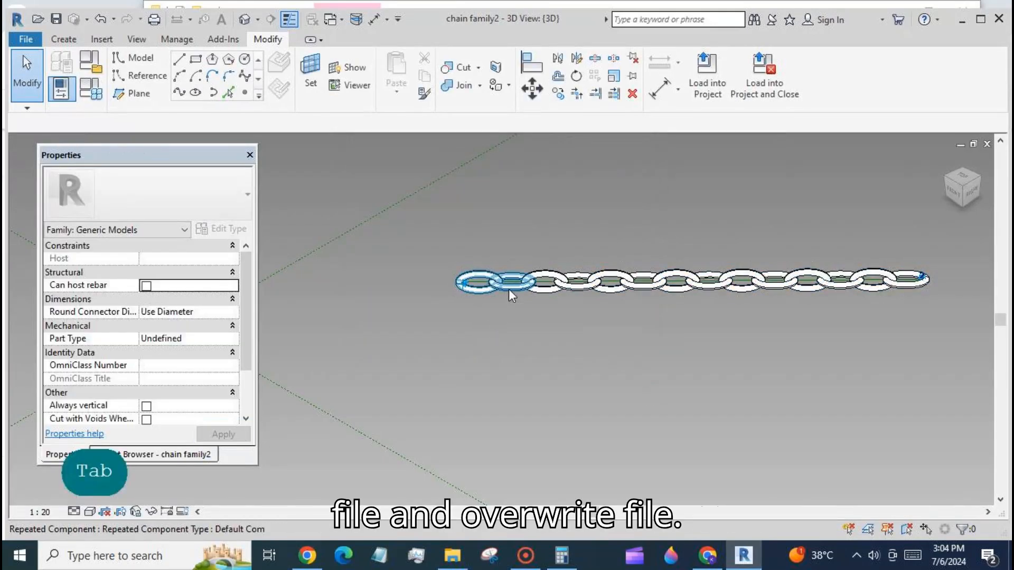
click(508, 292)
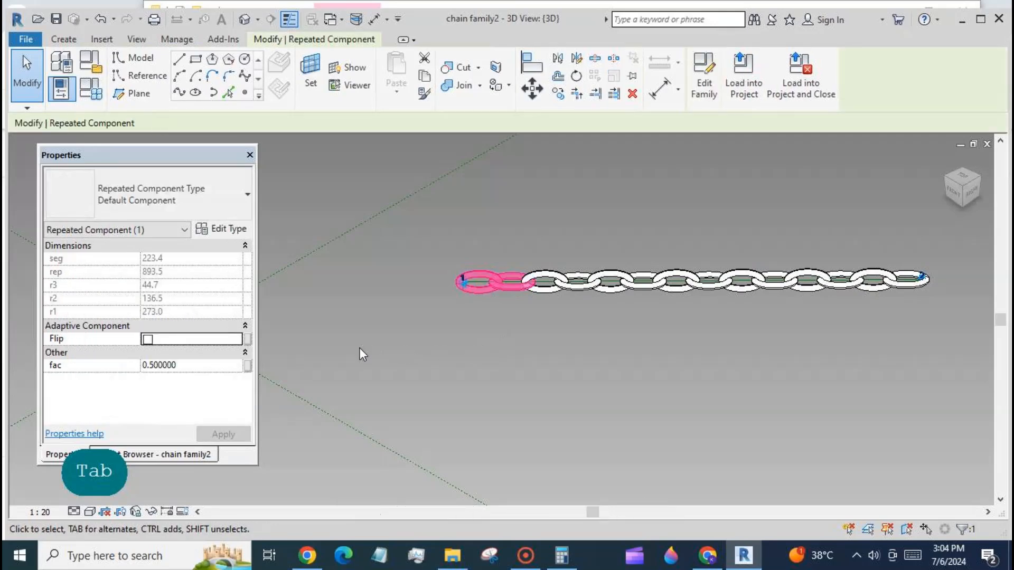
click(247, 365)
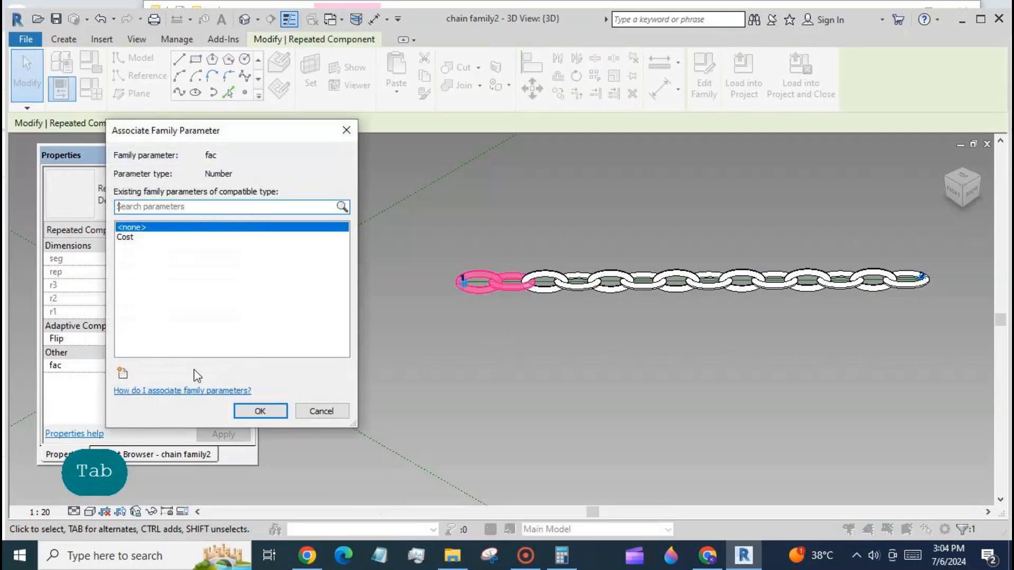
click(122, 373)
text(fac)
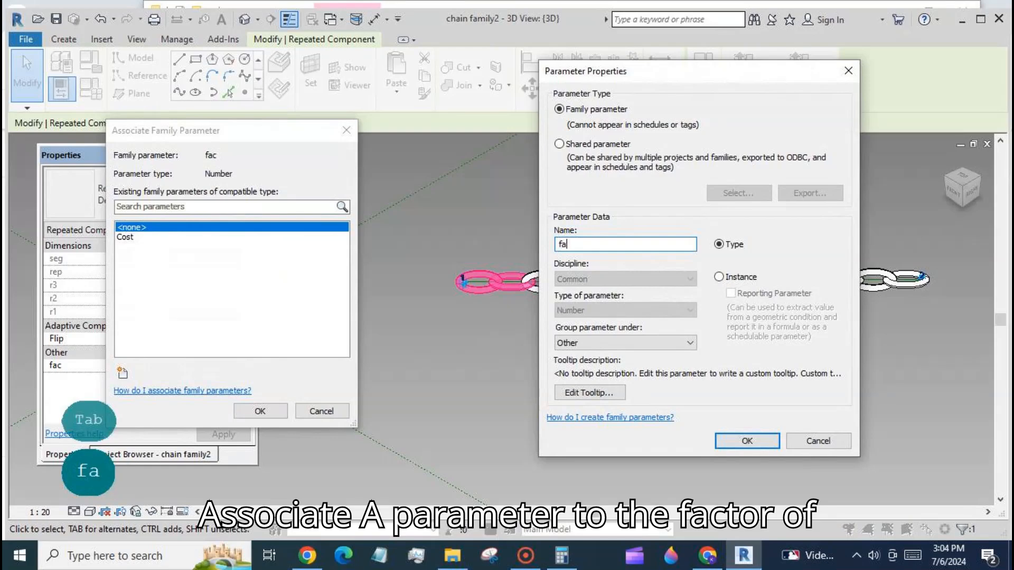
click(720, 278)
click(747, 441)
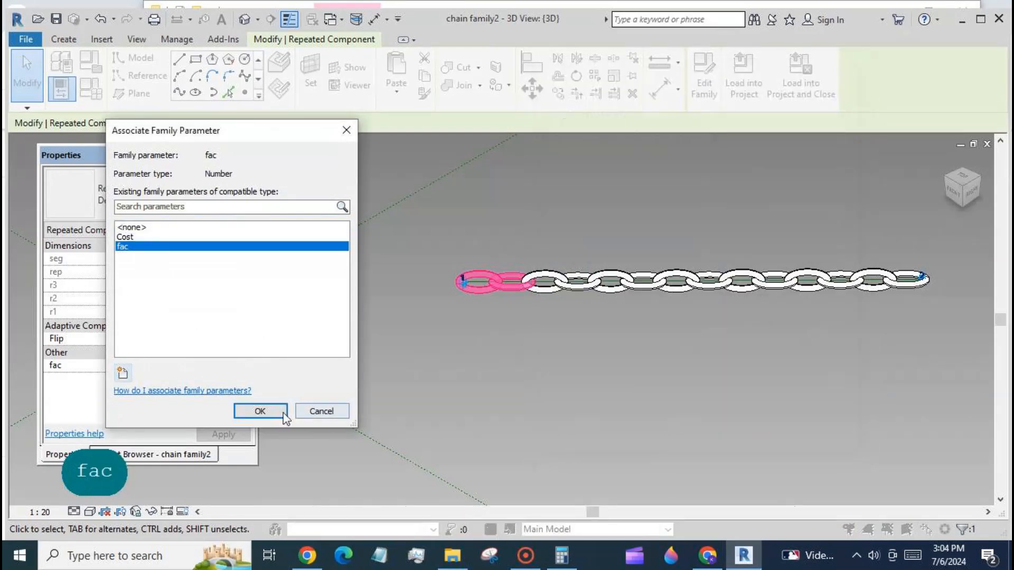
click(260, 411)
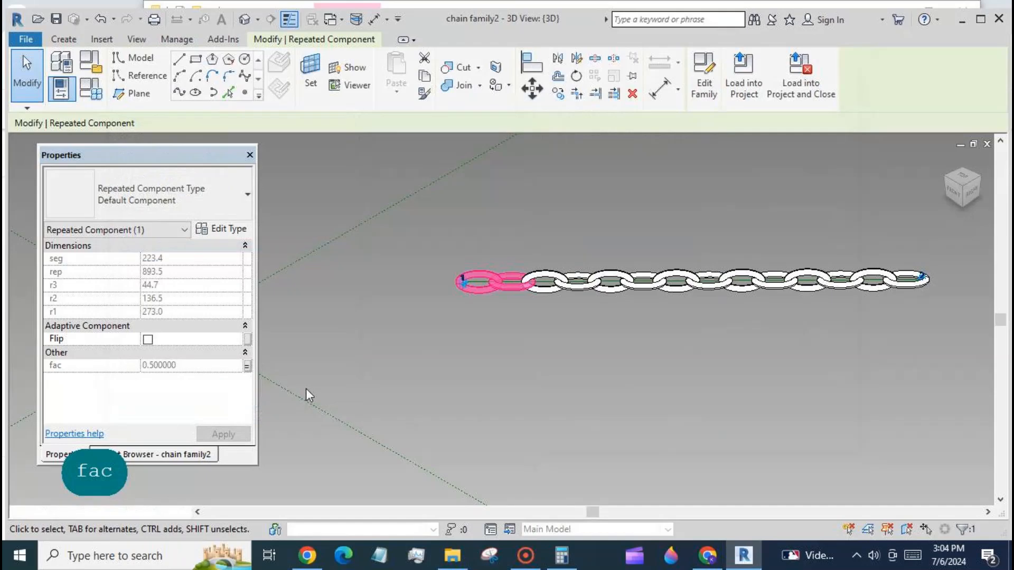
- Select all repeated component instances in the entire project and associate their fac with the fac parameter
right_click(493, 327)
mouse_move(556, 153)
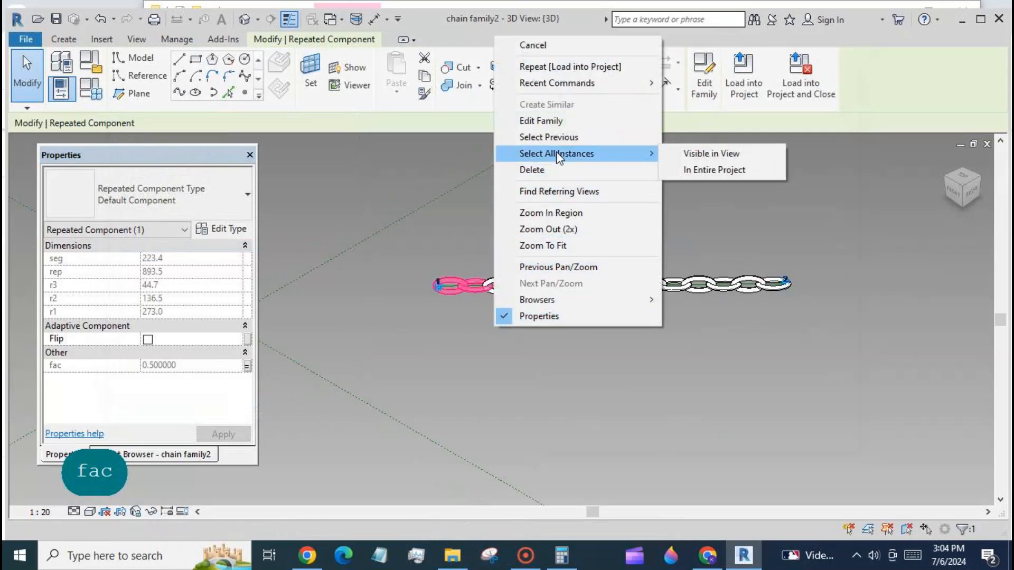
click(682, 172)
click(247, 365)
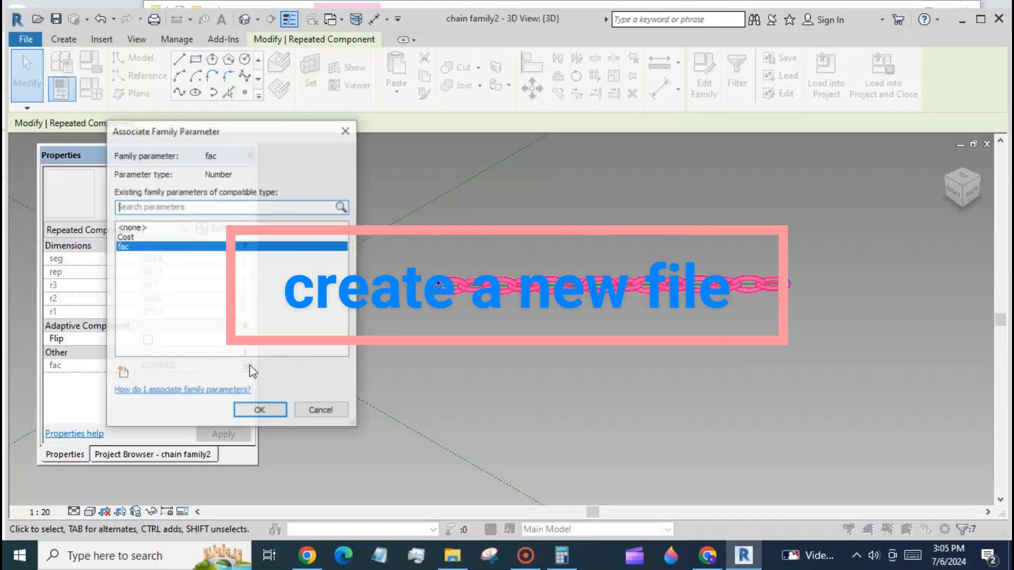
click(261, 410)
click(506, 353)
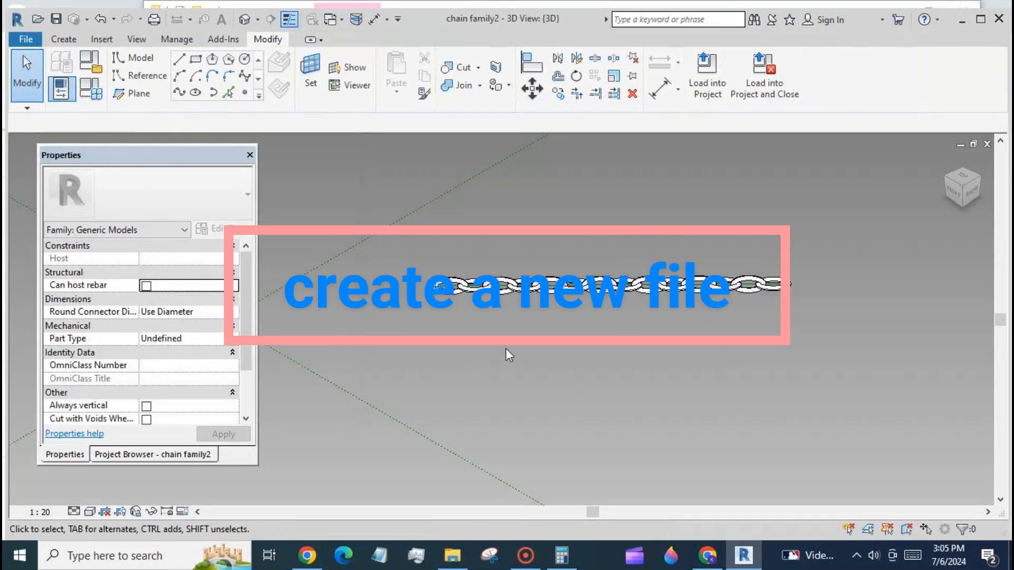
- Create a new project from the US Metric DefaultMetric template
click(25, 39)
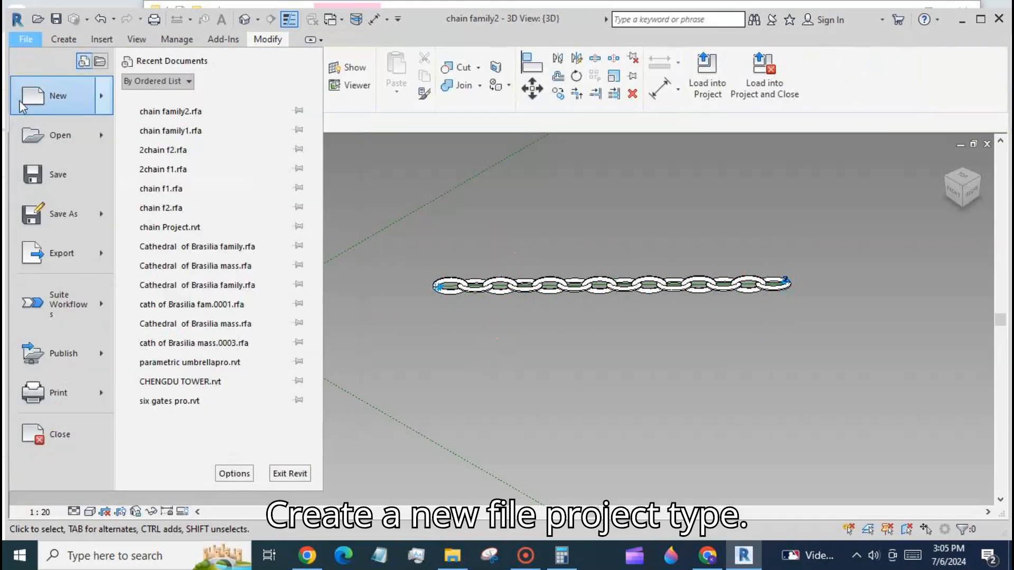
mouse_move(45, 96)
click(158, 94)
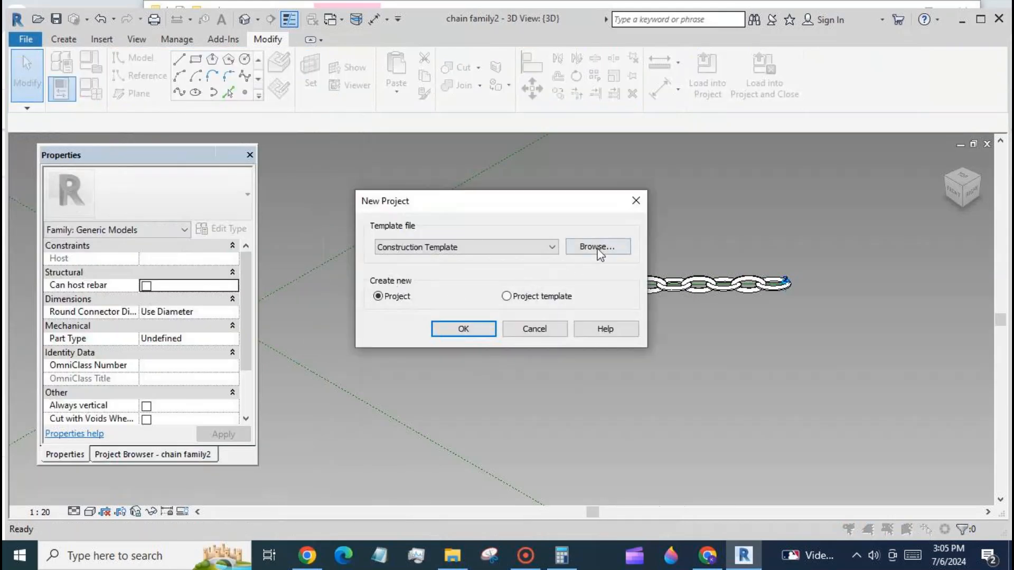
click(598, 247)
click(750, 105)
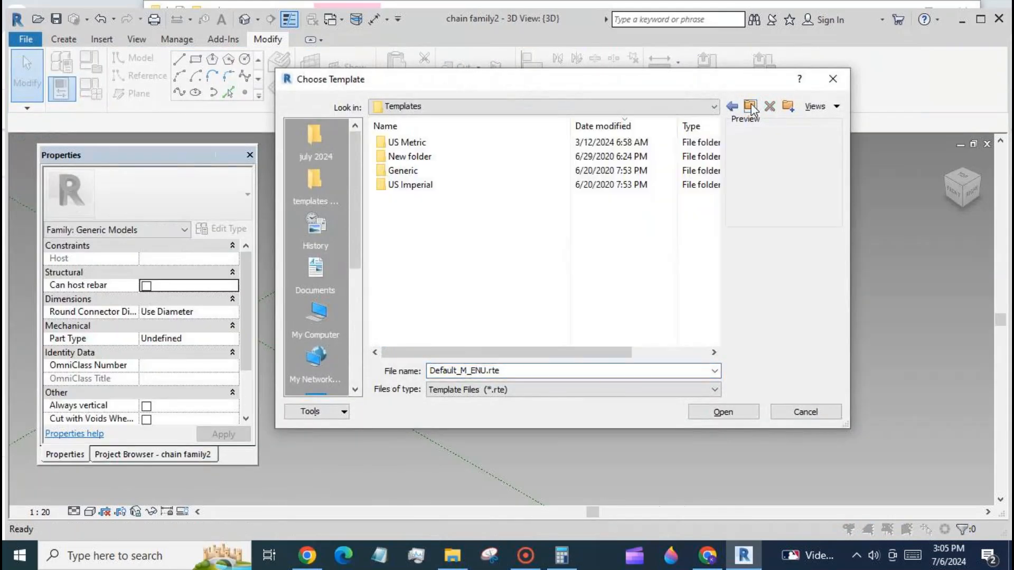
double_click(443, 143)
click(417, 212)
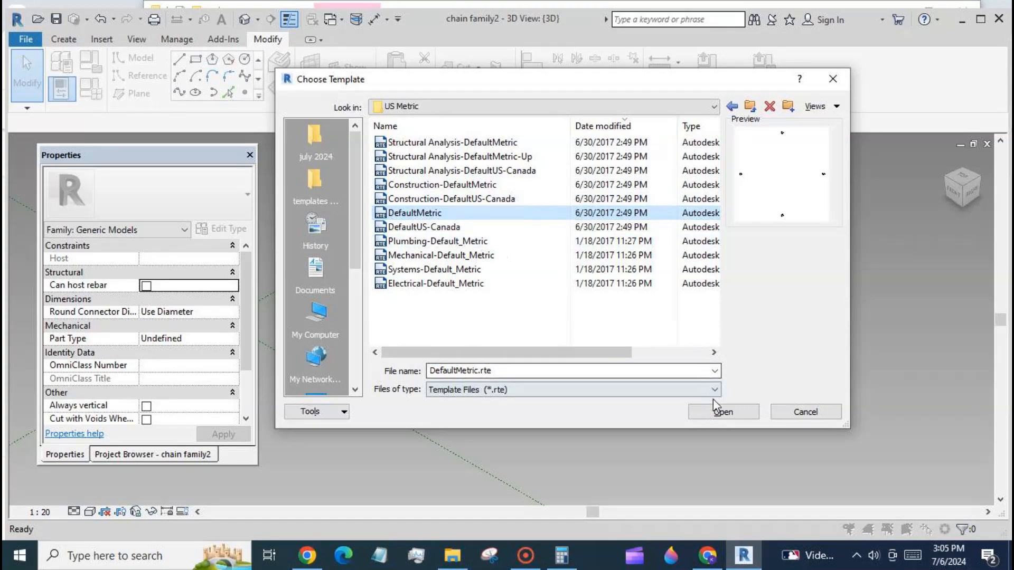
click(724, 411)
click(464, 329)
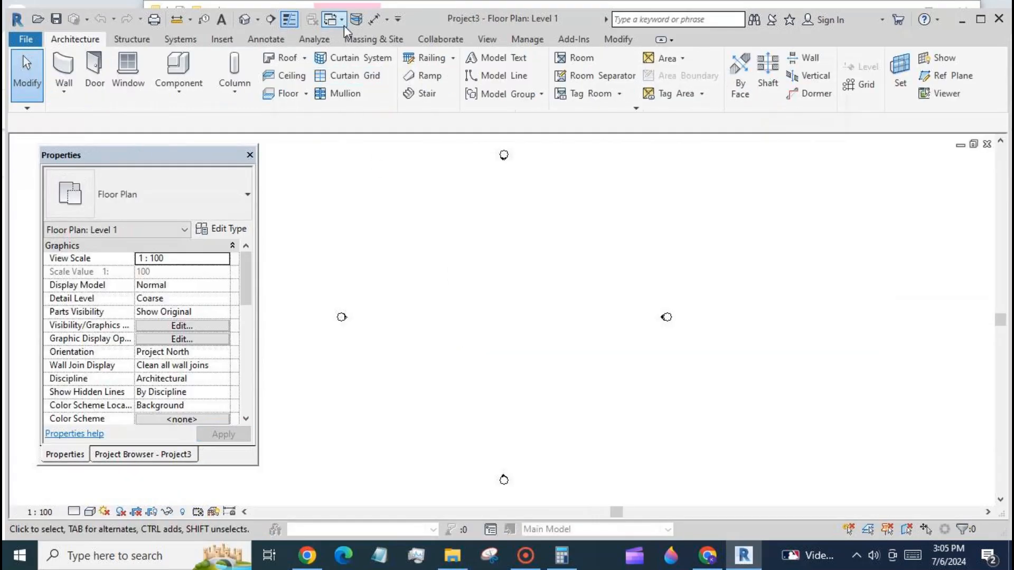
- Switch to chain family2 and load it into the new project
click(343, 21)
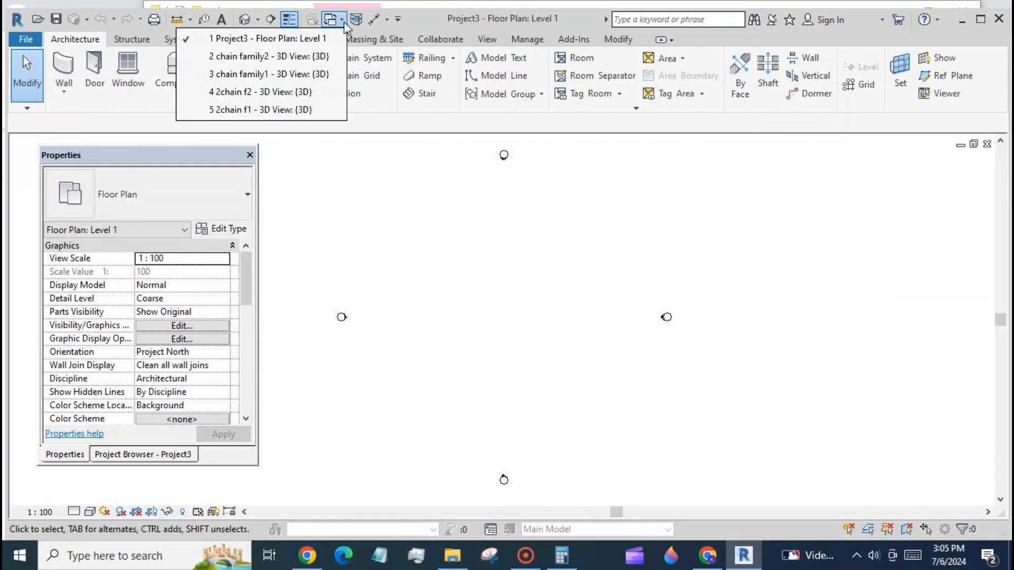
click(332, 57)
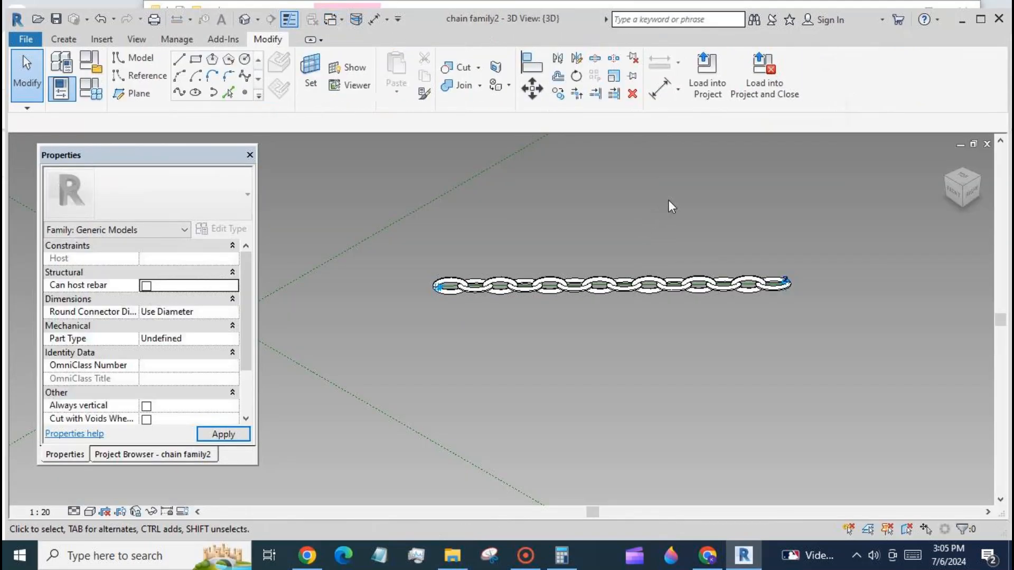
click(701, 93)
click(581, 236)
click(645, 393)
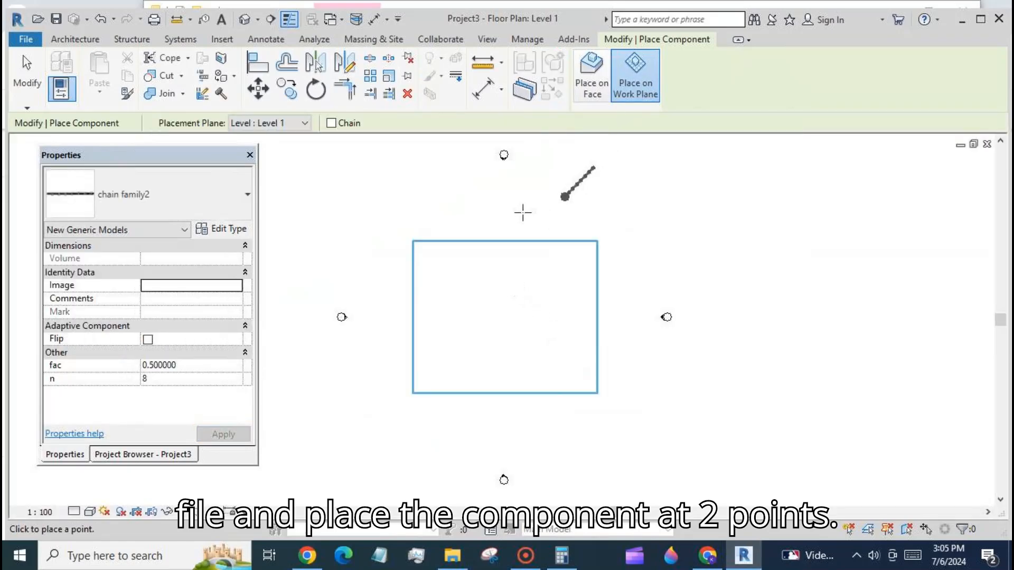
- Place the chain family as four two-point chains of different lengths in the Level 1 floor plan
click(452, 268)
click(525, 267)
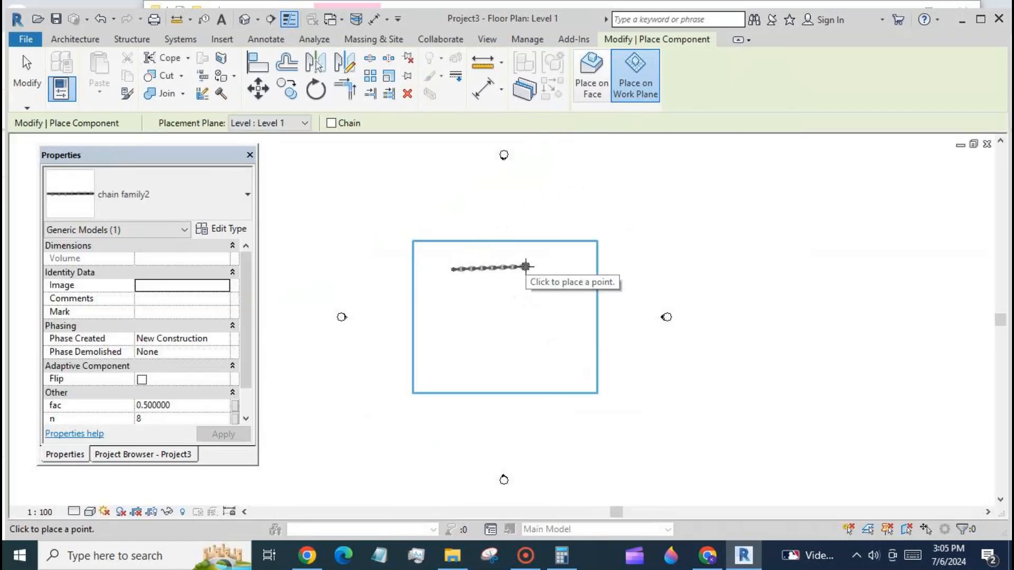
click(452, 289)
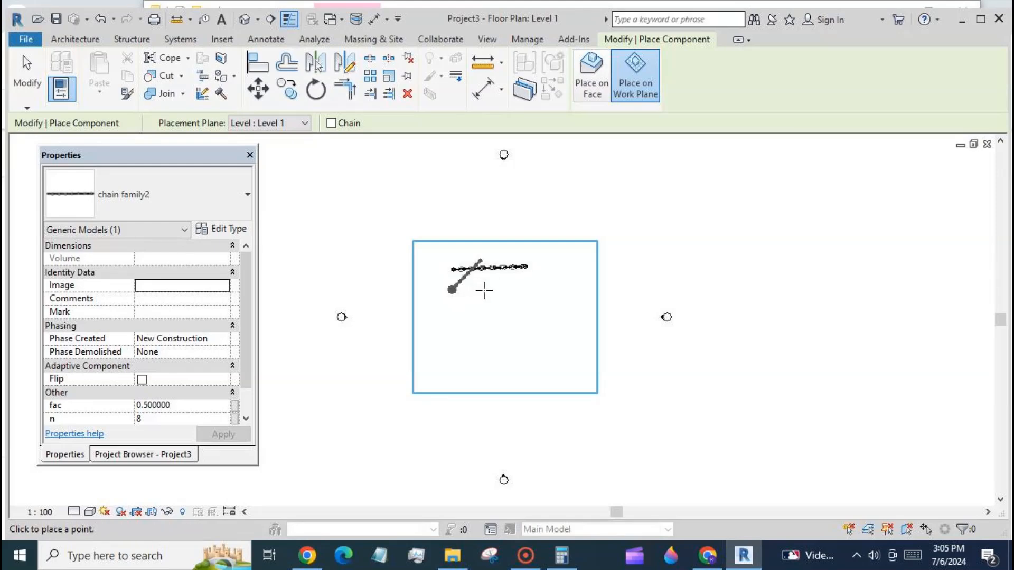
click(483, 290)
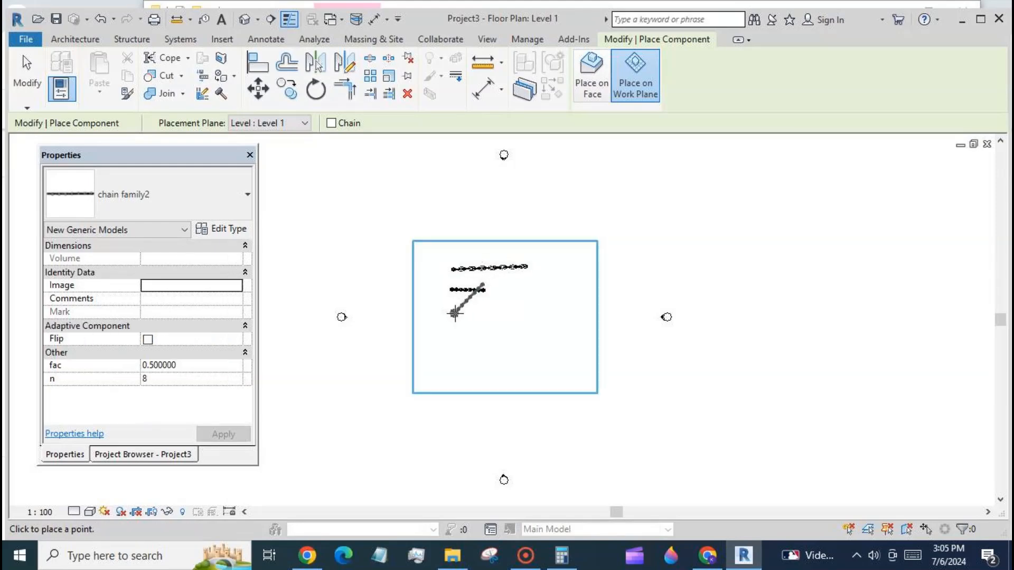
click(564, 312)
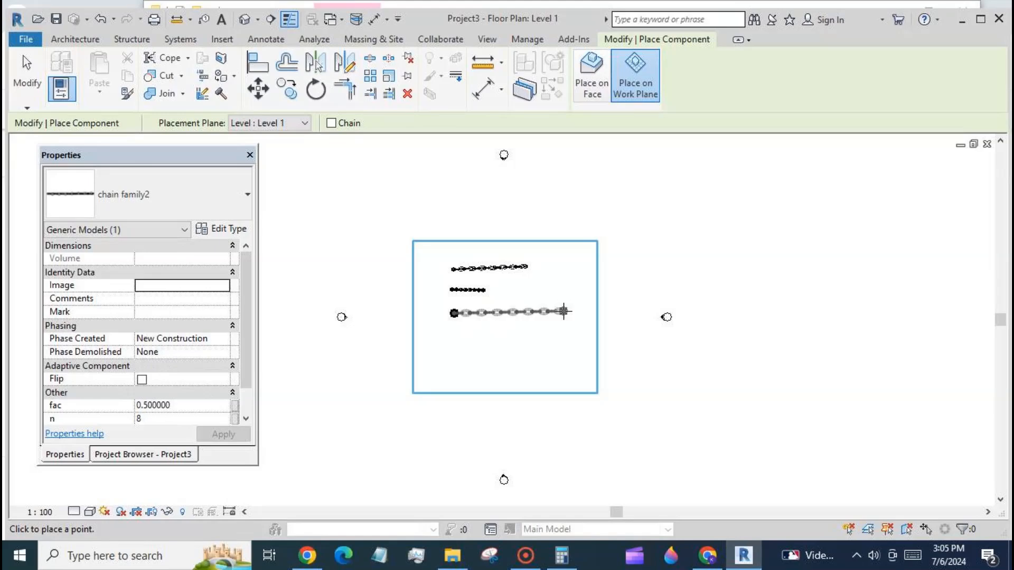
click(454, 344)
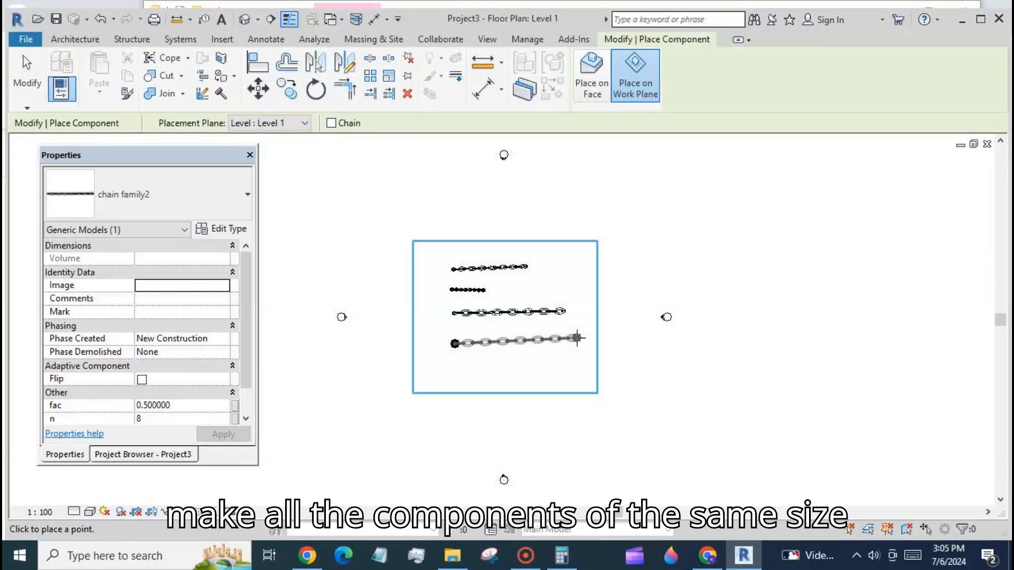
scroll(471, 312, up, 4)
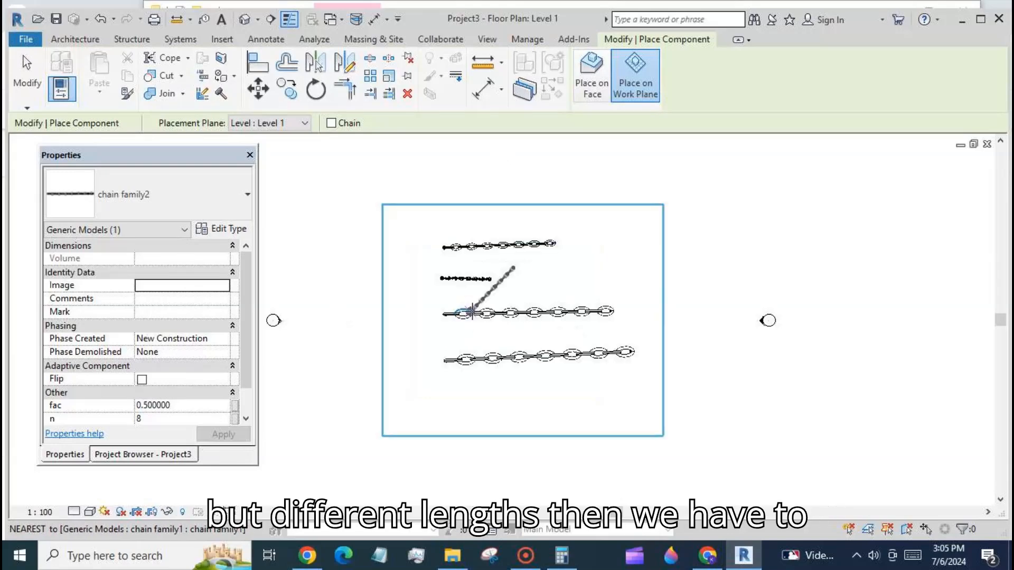
scroll(471, 312, up, 2)
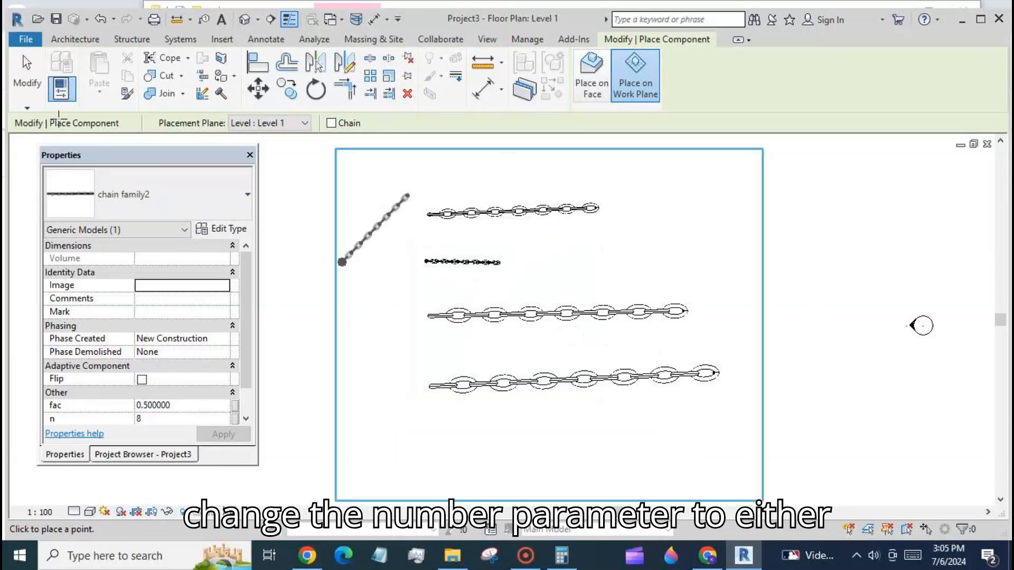
click(30, 78)
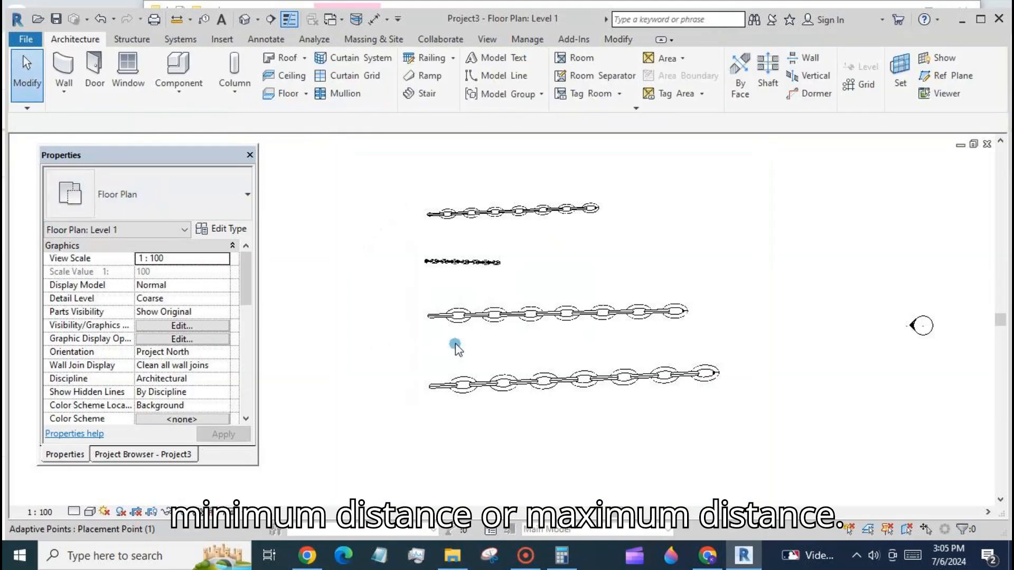
scroll(496, 313, down, 2)
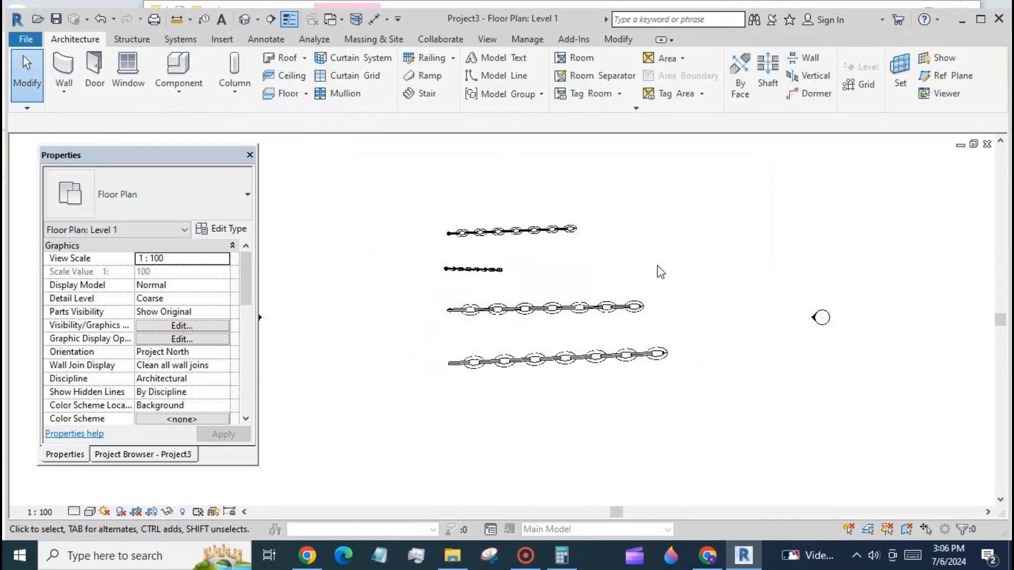
- Switch back to chain family2 and filter a window selection down to the divided path
click(338, 19)
click(275, 57)
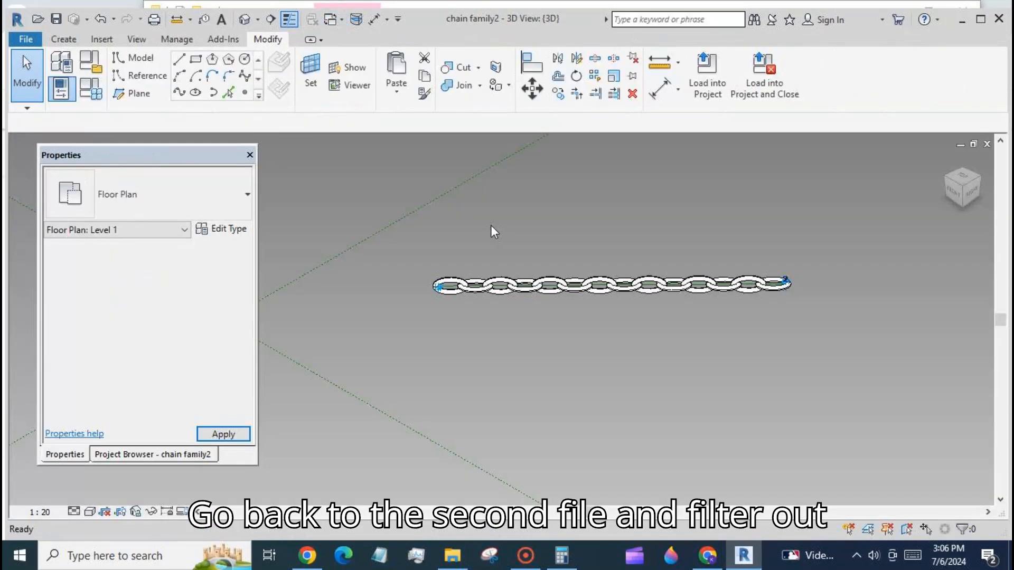
drag(364, 185, 831, 343)
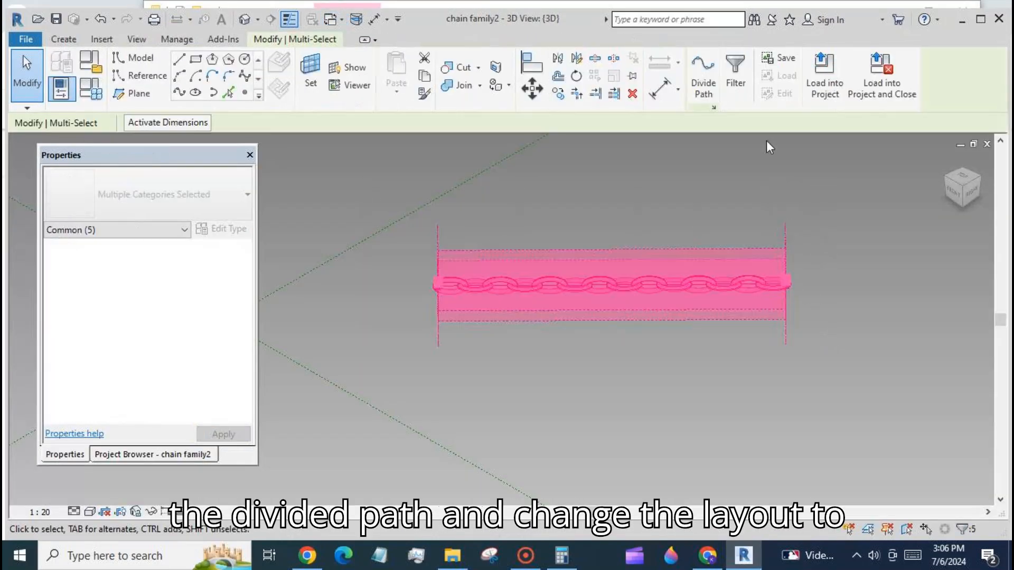
click(736, 74)
click(429, 266)
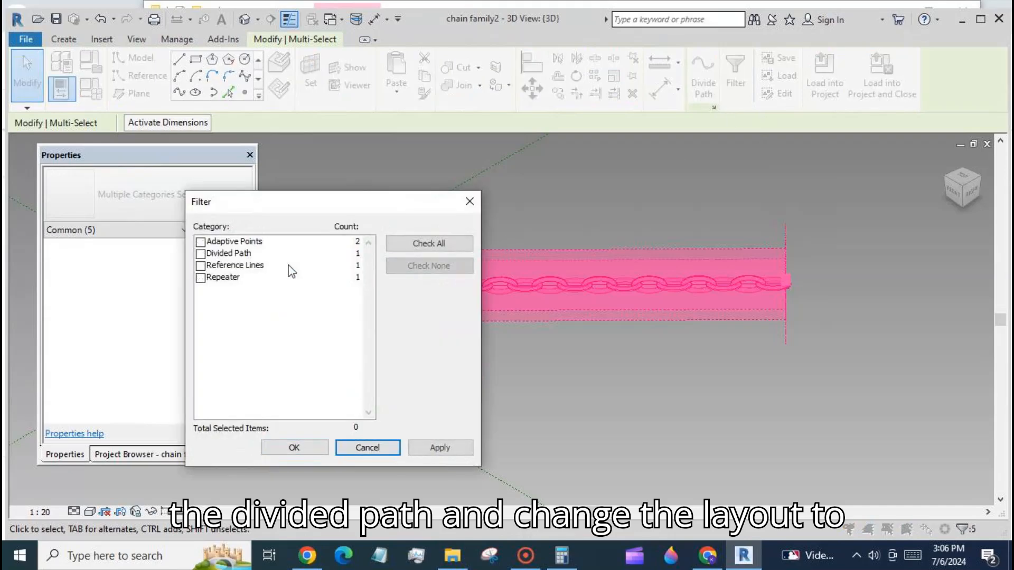
click(200, 254)
click(272, 446)
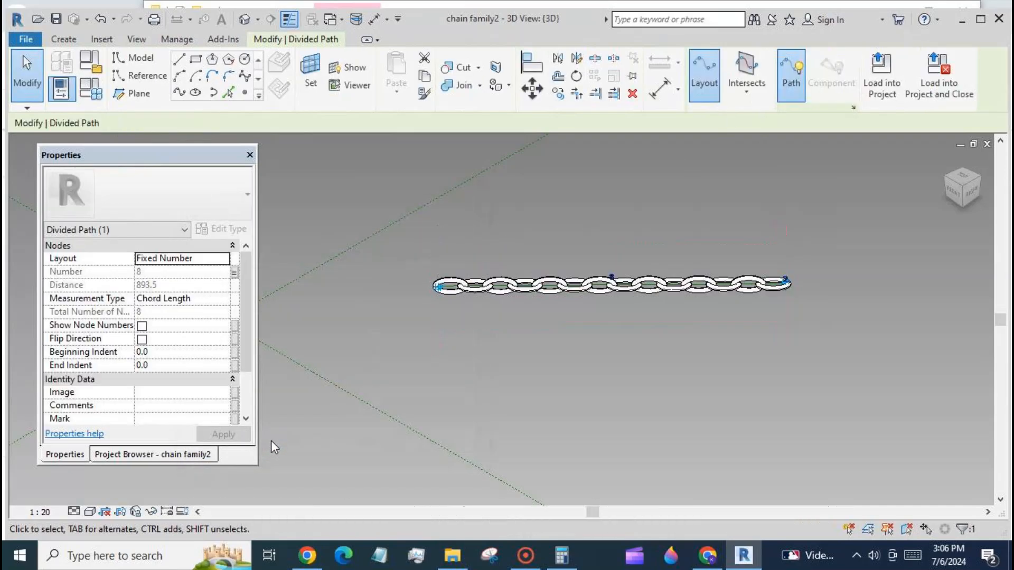
- Set the divided path layout to Minimum Distance and associate that distance with a new instance parameter named min d
click(226, 259)
click(205, 306)
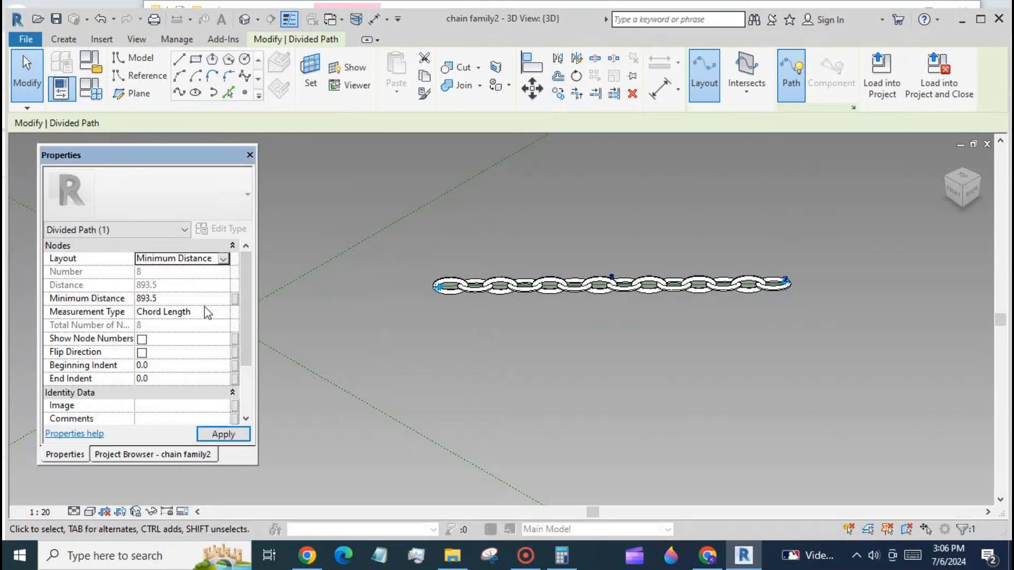
click(235, 299)
click(123, 373)
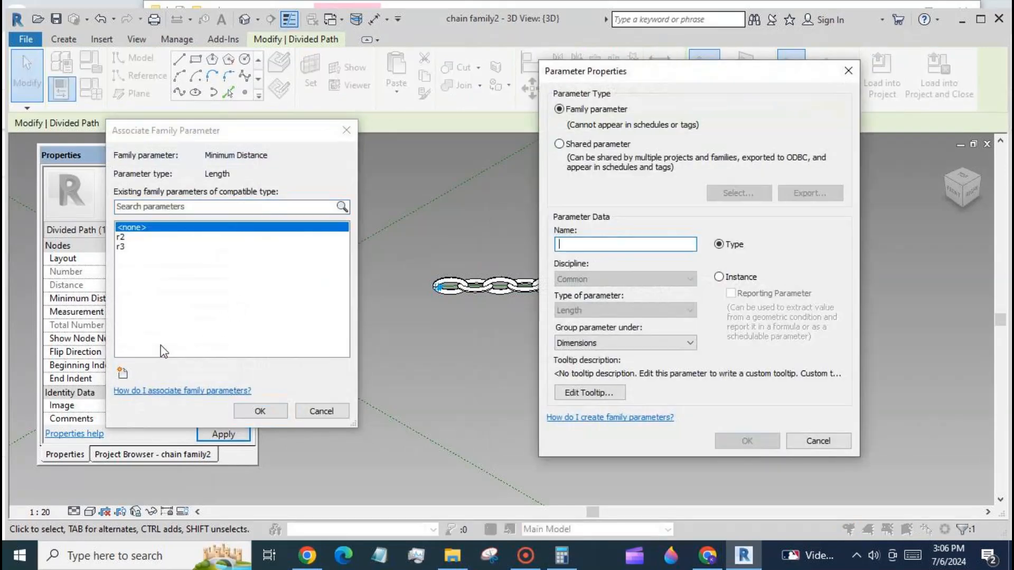
text(min d)
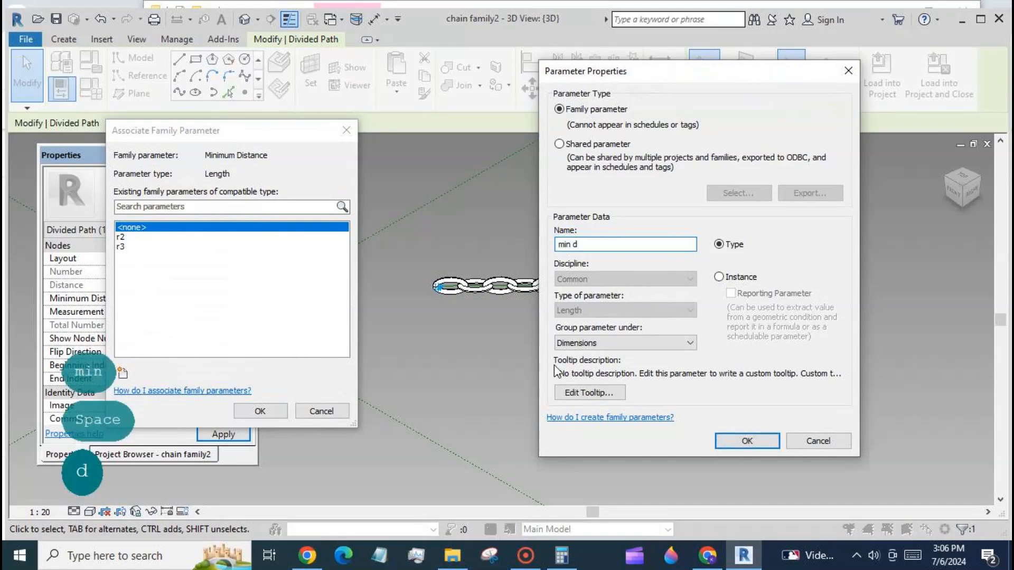
click(719, 277)
click(746, 441)
click(260, 410)
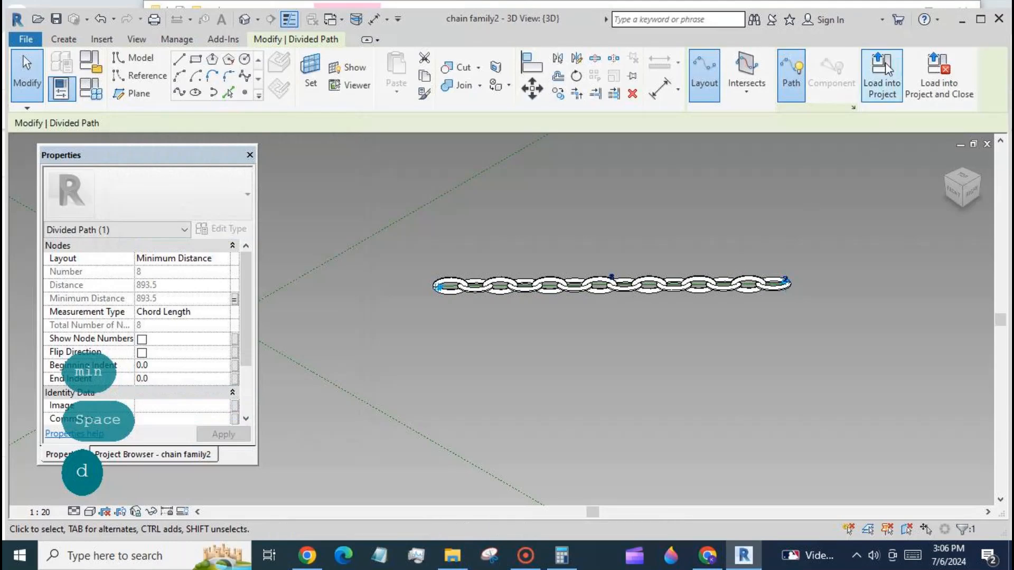
- Load the chain family into the project, overwriting the existing version
click(882, 74)
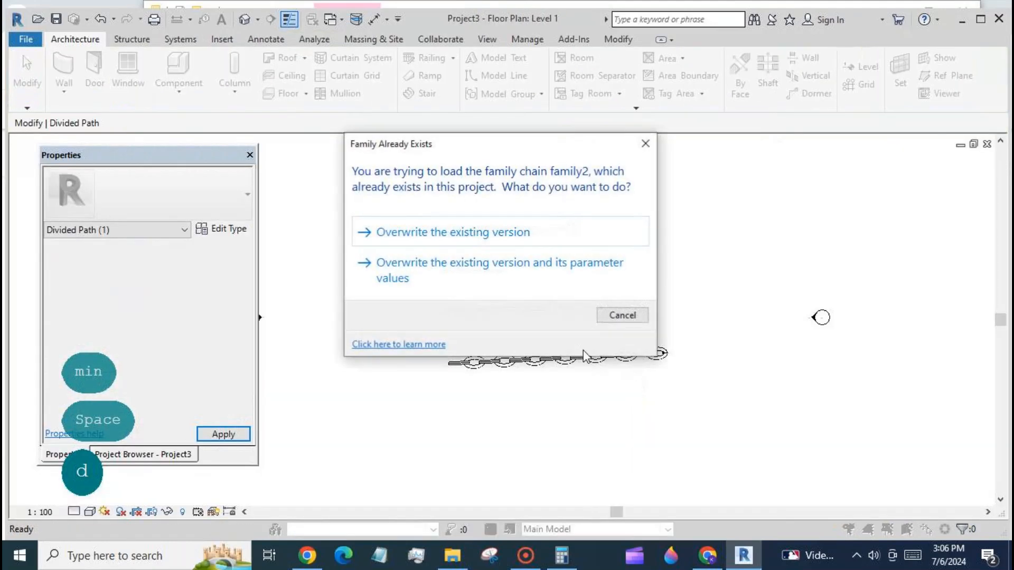
click(467, 230)
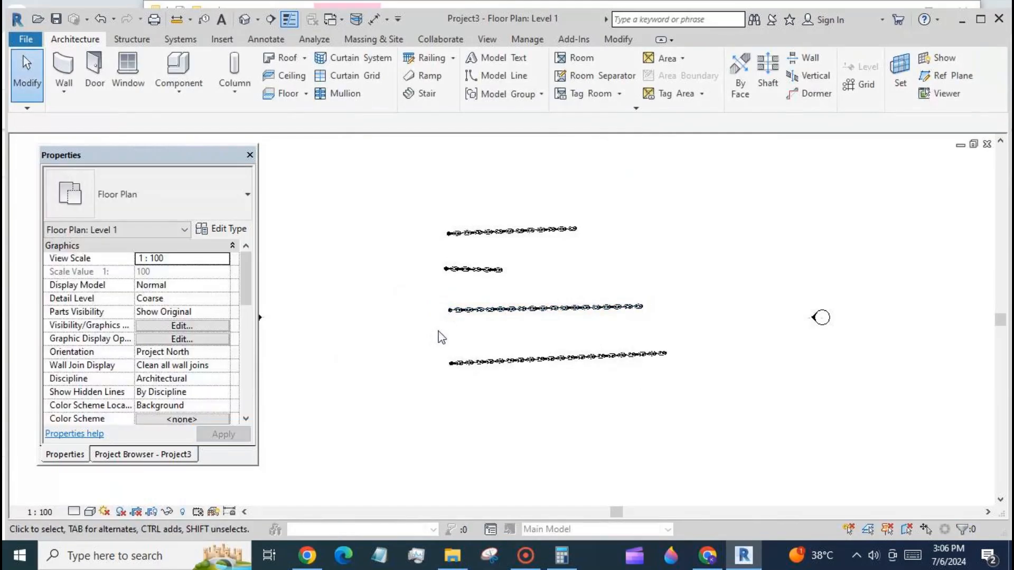
- Place two more chain family instances in the Level 1 plan, one long and one short
scroll(477, 277, up, 2)
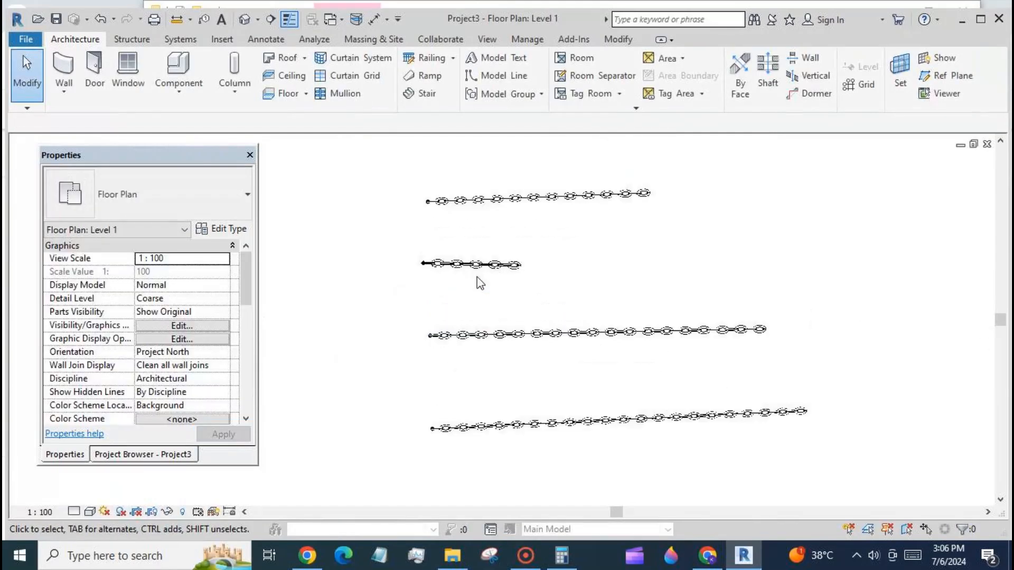
click(178, 89)
click(184, 127)
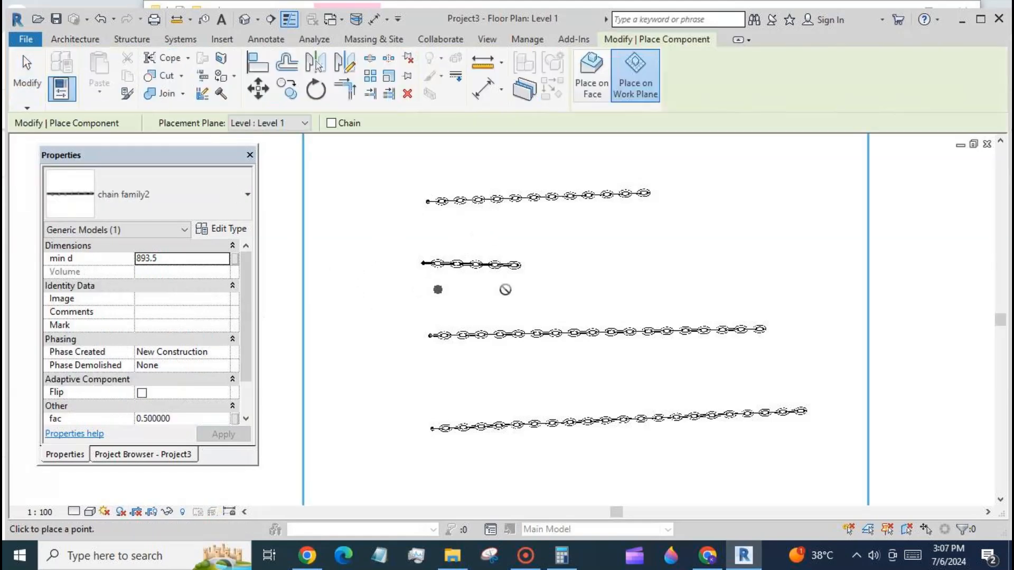
click(749, 284)
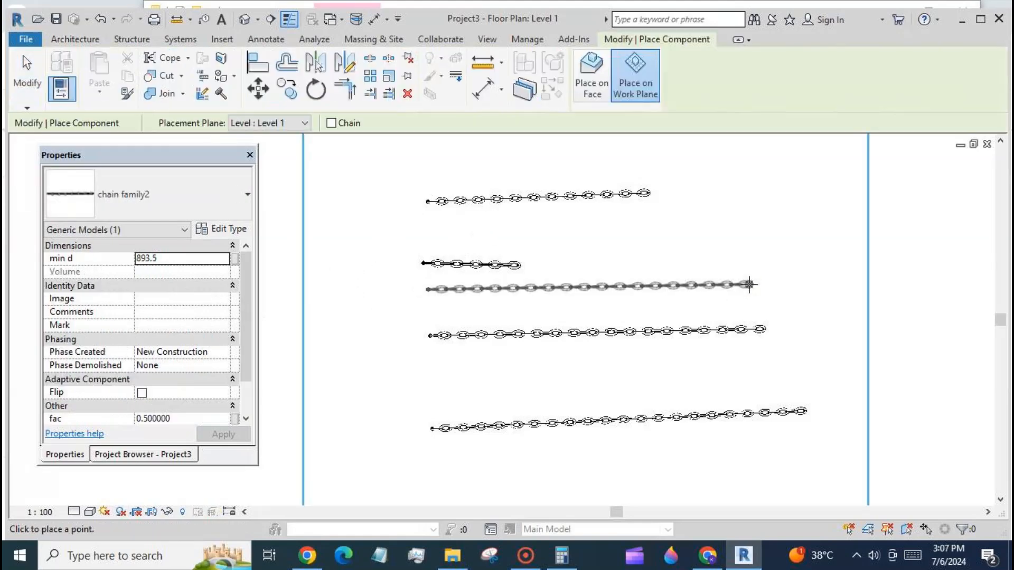
click(498, 238)
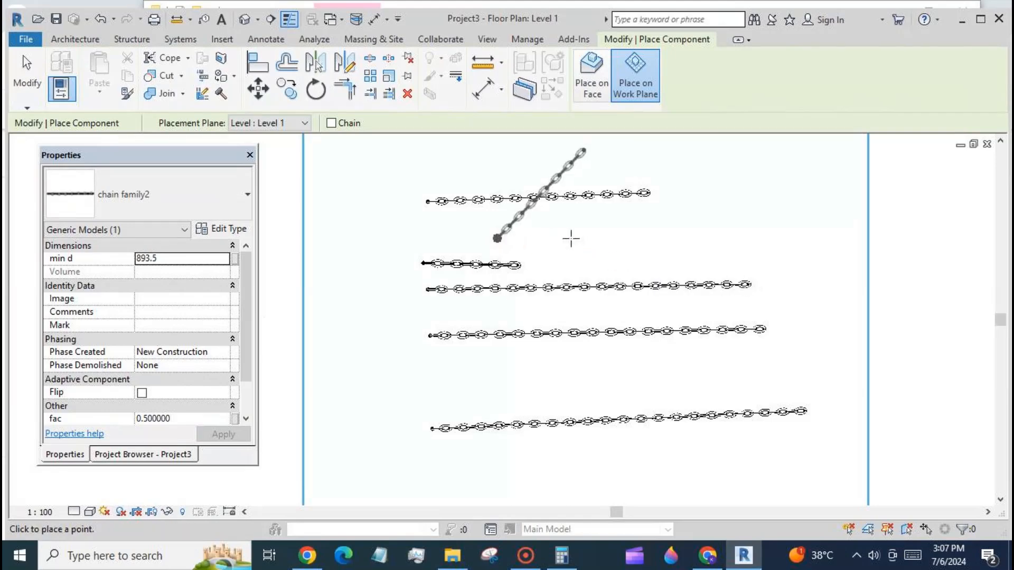
click(601, 239)
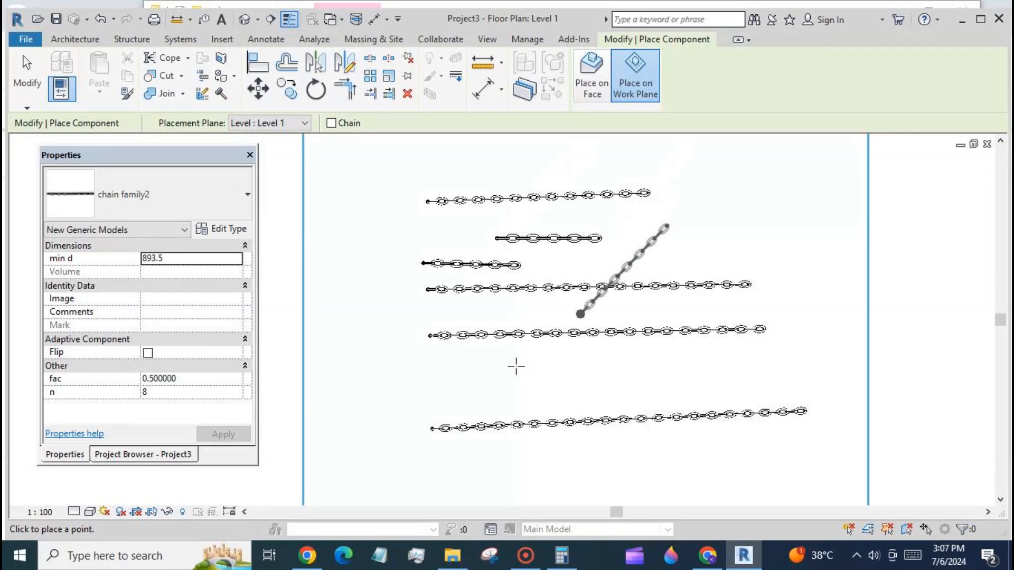
click(766, 354)
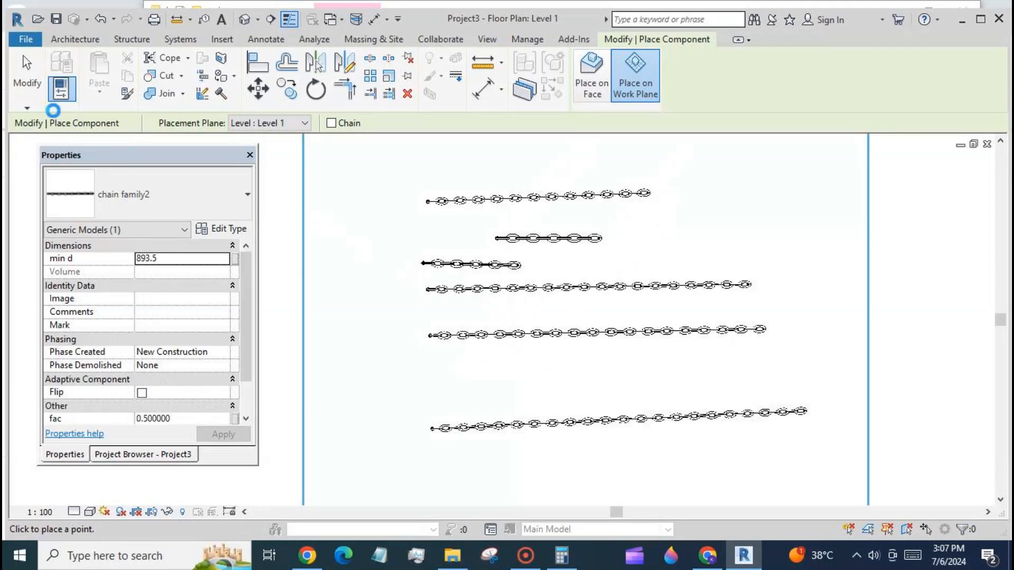
click(29, 77)
- Measure the length of the short chain between its two end points
scroll(568, 214, up, 5)
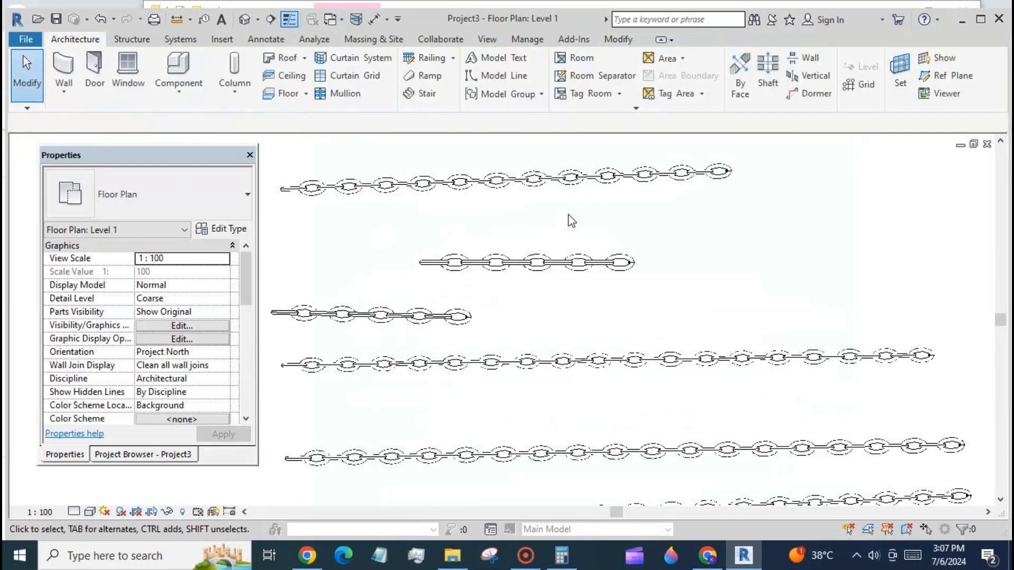
click(190, 19)
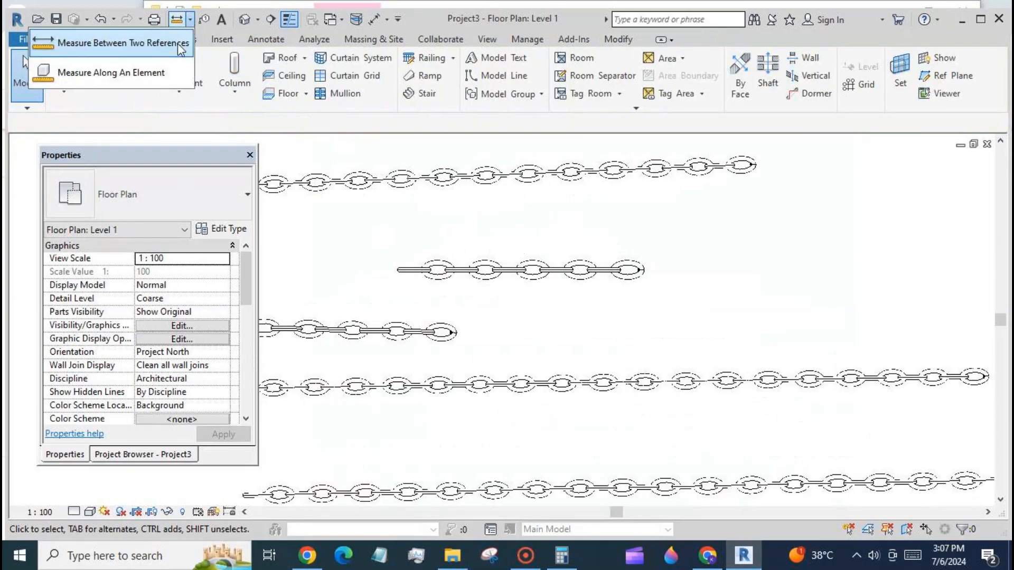
click(101, 16)
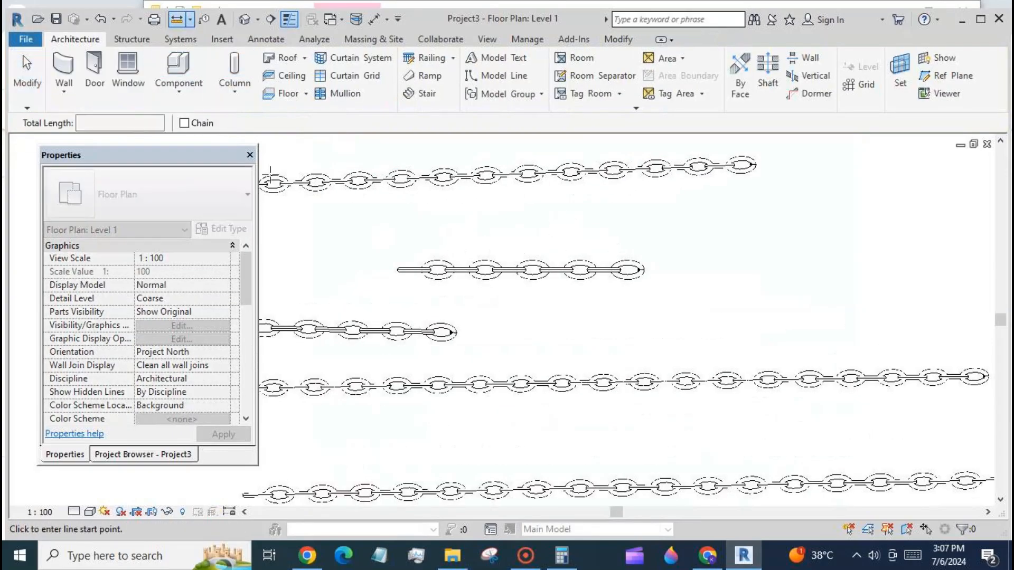
click(397, 269)
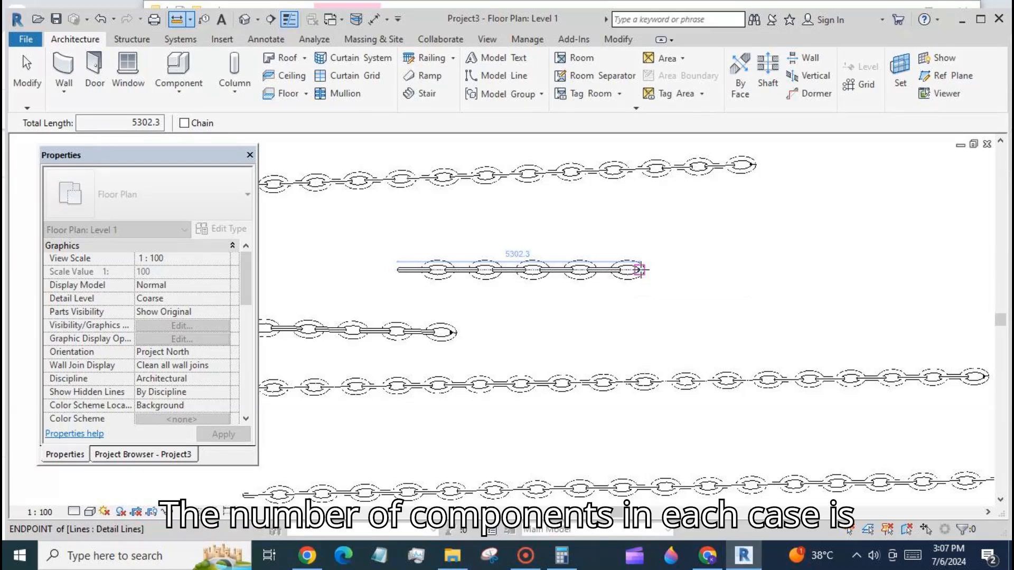
click(638, 269)
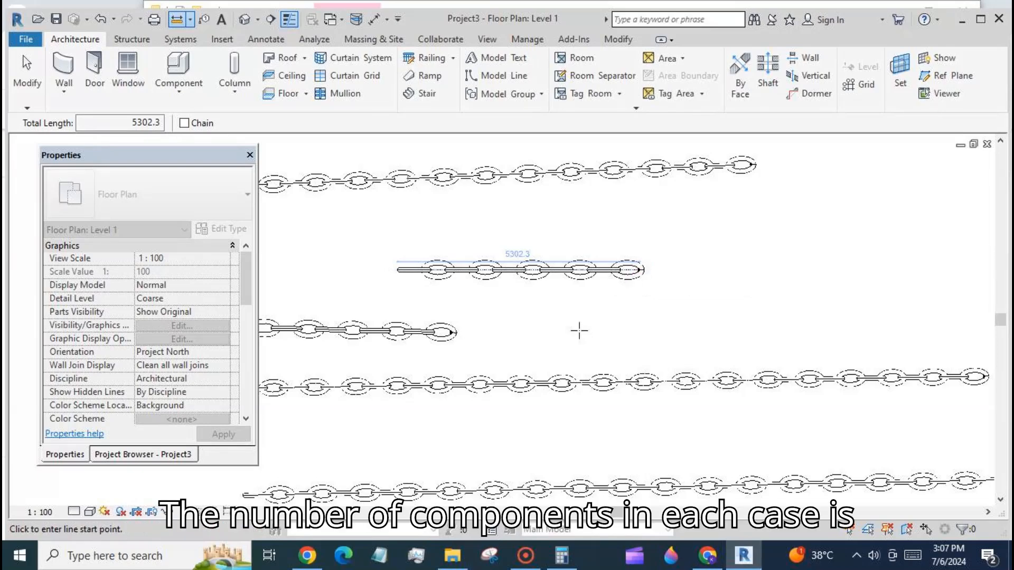
- Open Calculator and enter the chain length 5302.3
click(562, 555)
click(259, 287)
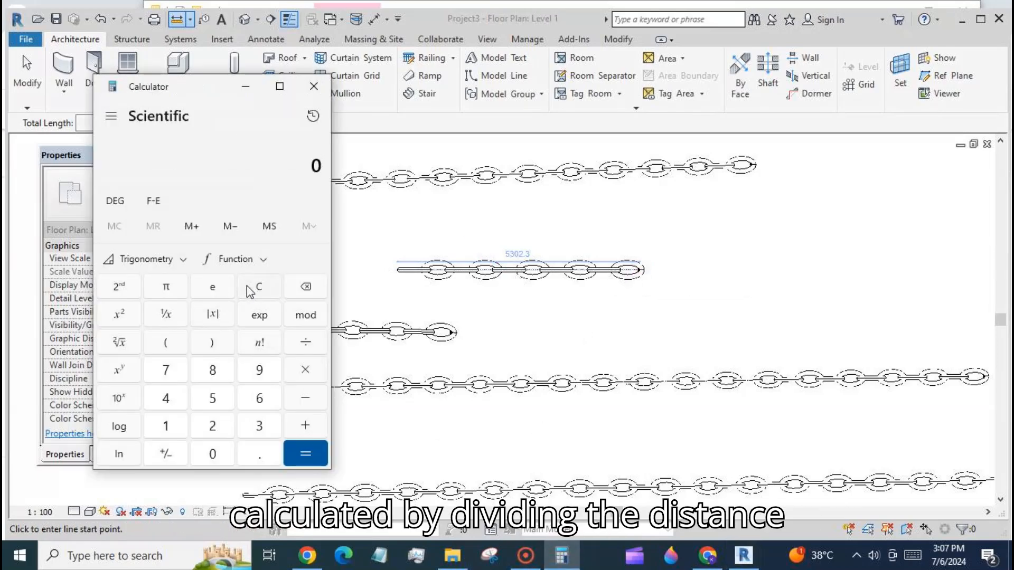
click(213, 398)
click(259, 425)
click(219, 453)
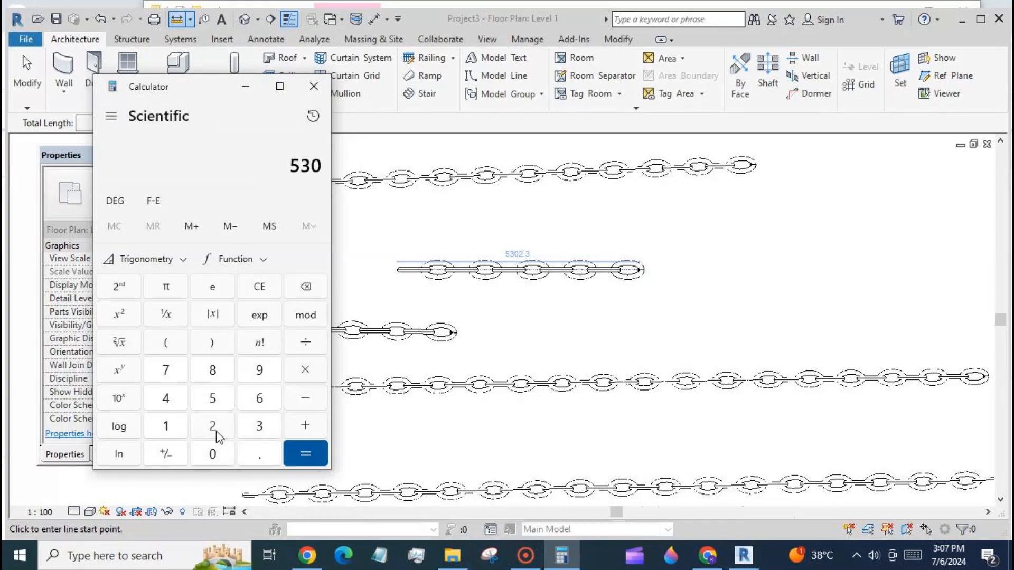
click(216, 430)
click(258, 455)
click(258, 425)
drag(158, 86, 793, 85)
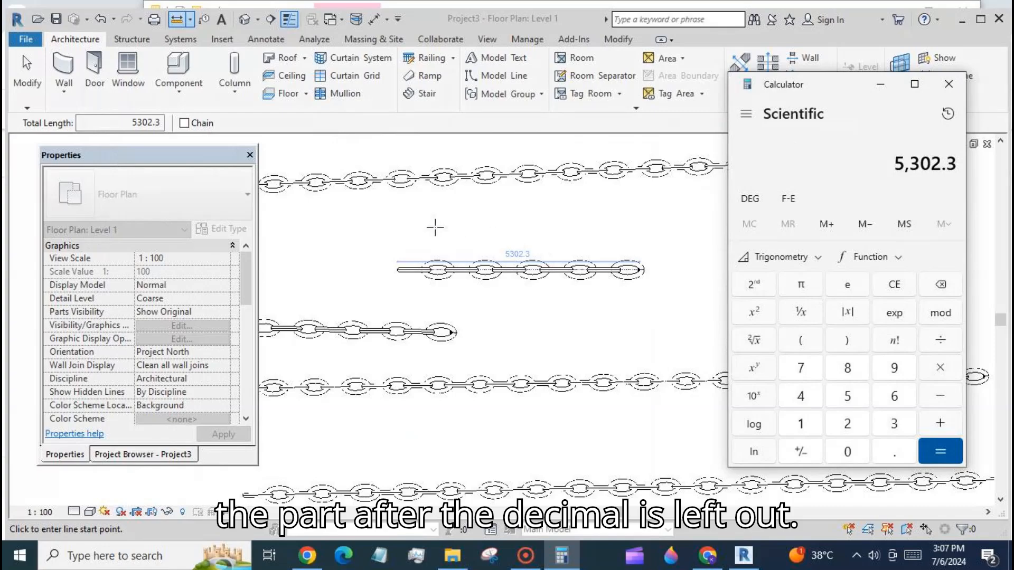
click(30, 77)
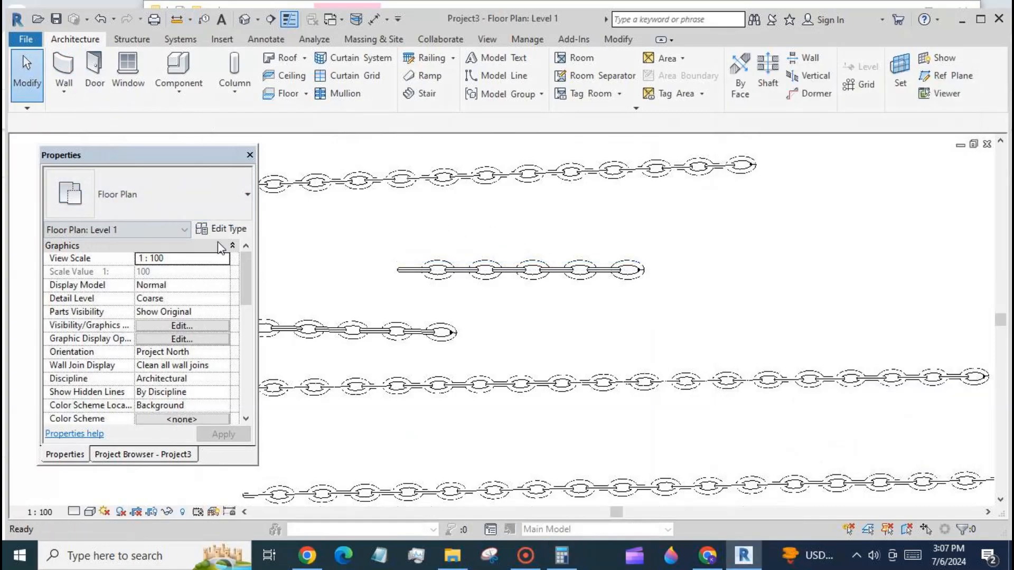
- Check the short chain's min d value and divide 5302.3 by 893.5 in the calculator
click(433, 285)
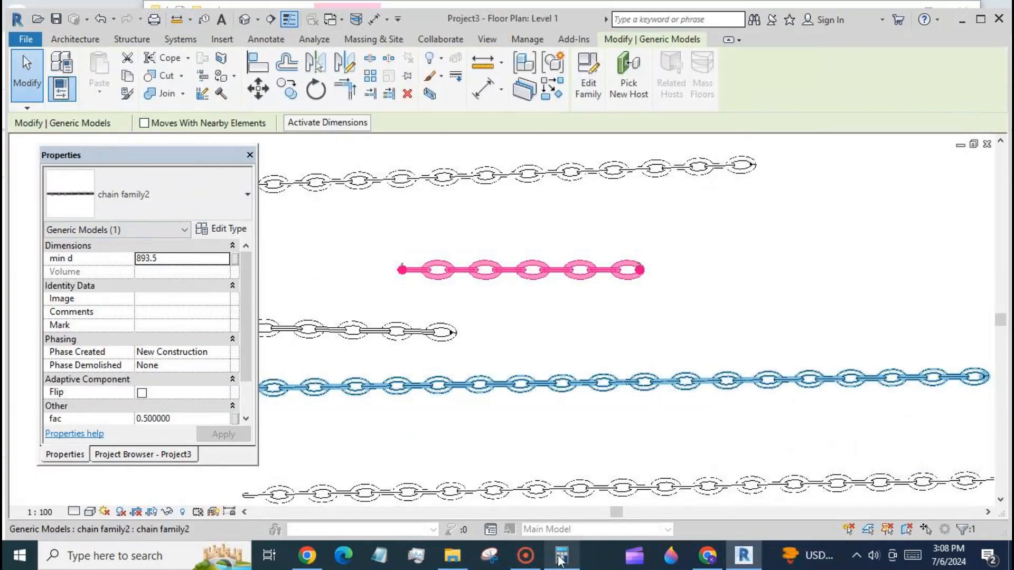
click(561, 557)
click(941, 340)
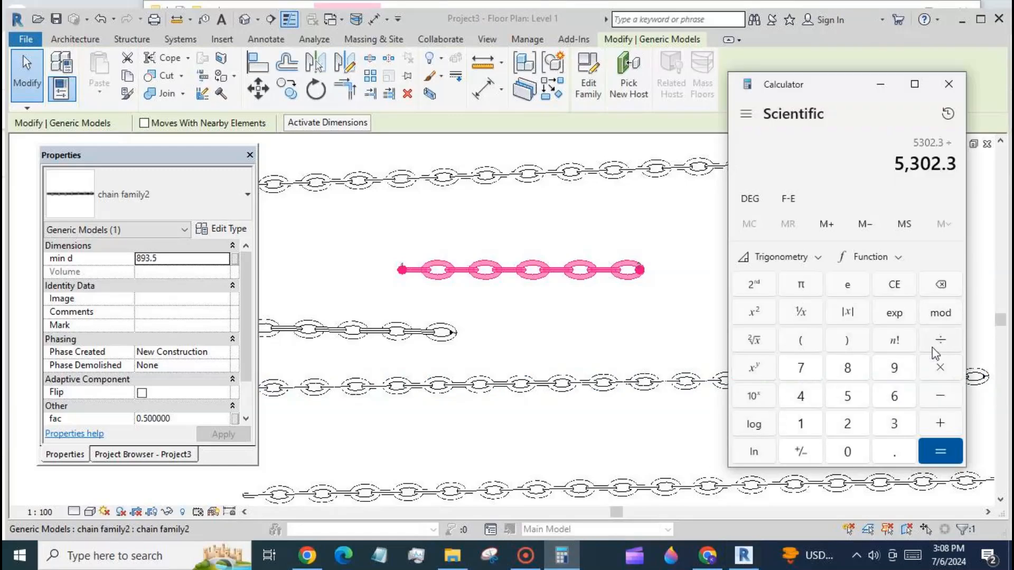
click(847, 368)
click(894, 368)
click(894, 424)
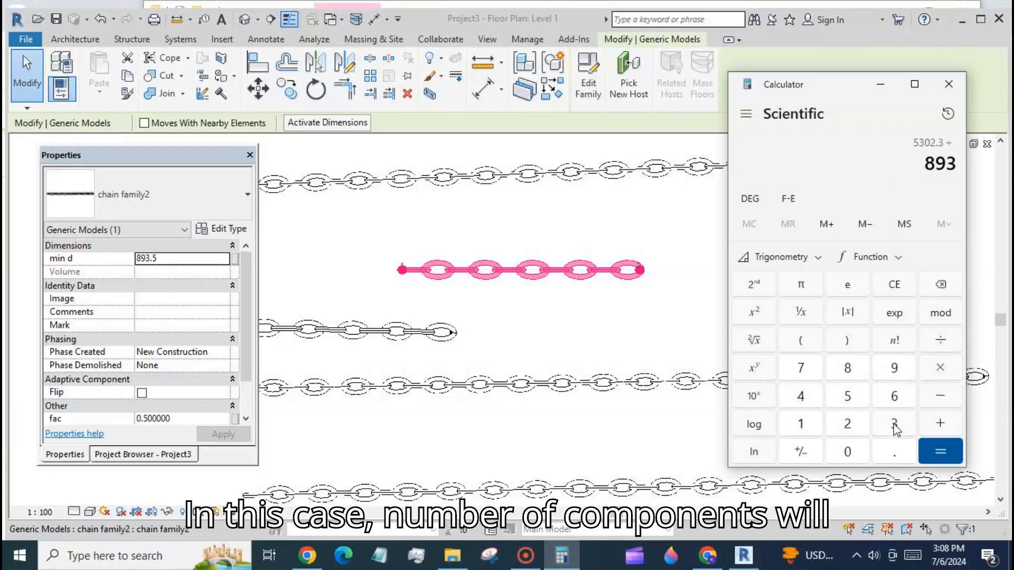
click(894, 451)
click(847, 396)
click(939, 453)
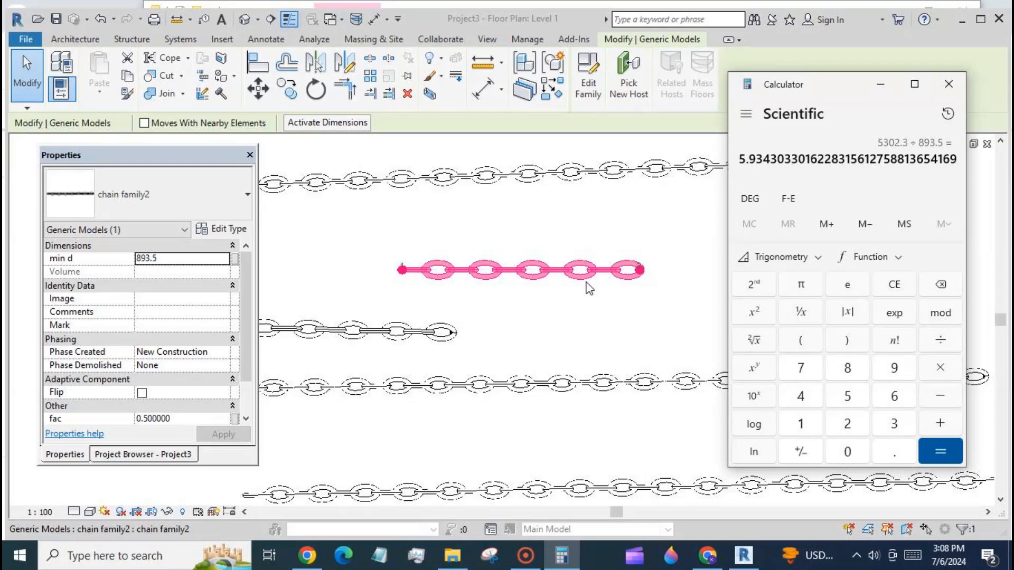
click(949, 83)
click(684, 217)
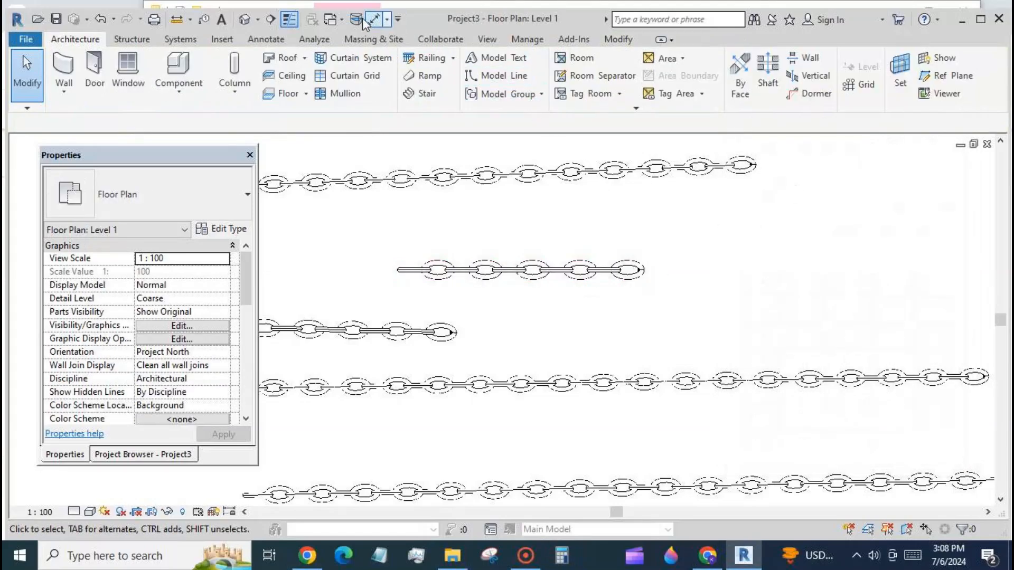
- Switch back to chain family2 and filter a window selection down to the divided path
click(331, 19)
click(324, 55)
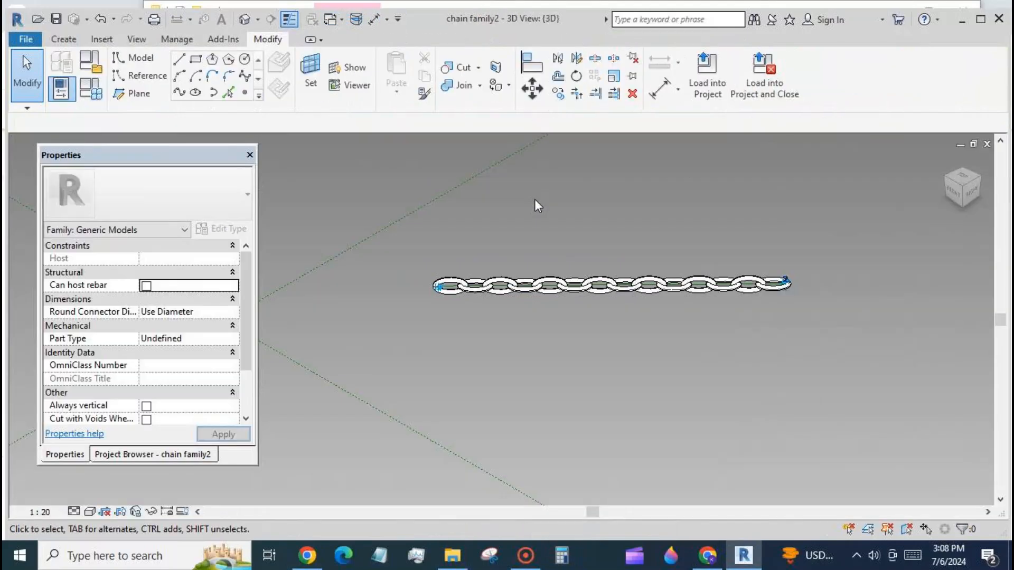
drag(405, 202, 827, 321)
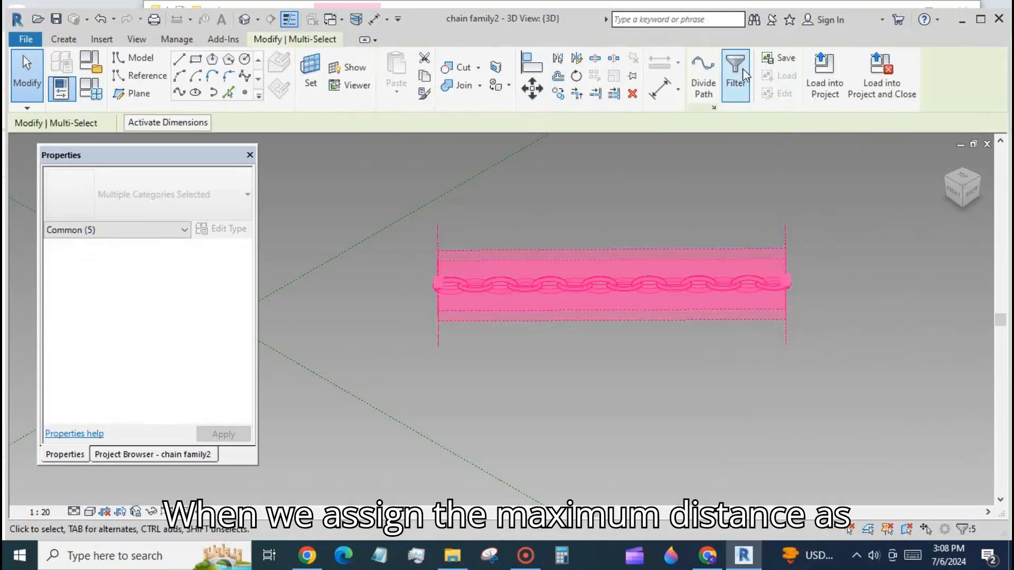
click(735, 74)
click(429, 265)
click(200, 254)
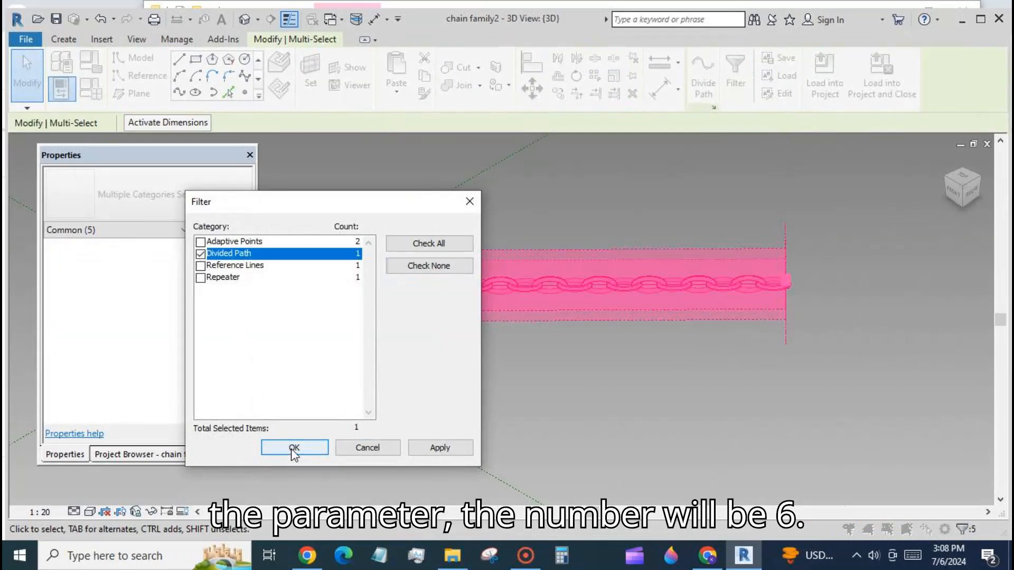
click(294, 447)
- Set the divided path layout to Maximum Distance and associate it with a new instance parameter named max d
click(226, 264)
click(196, 300)
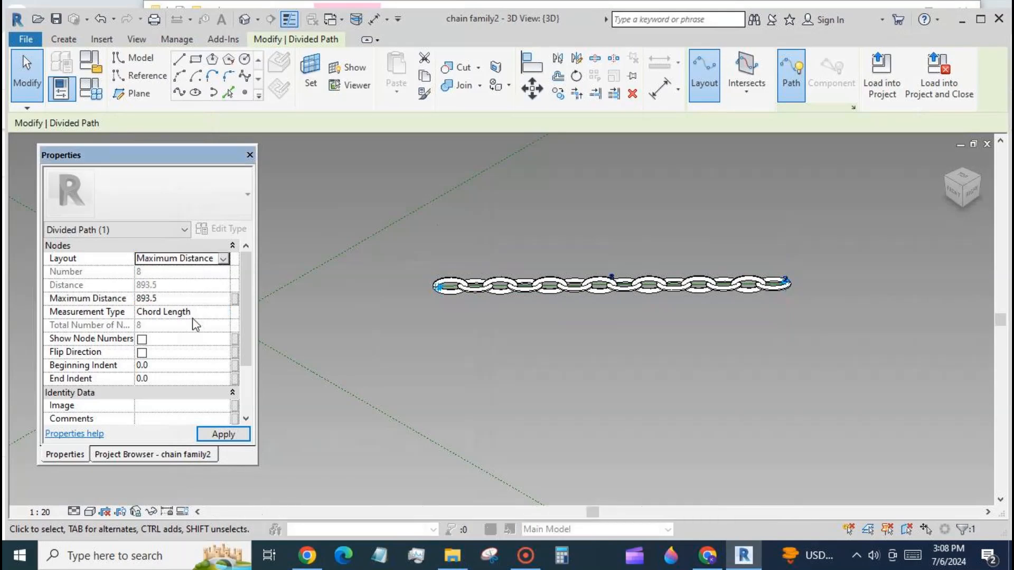
click(235, 299)
click(123, 374)
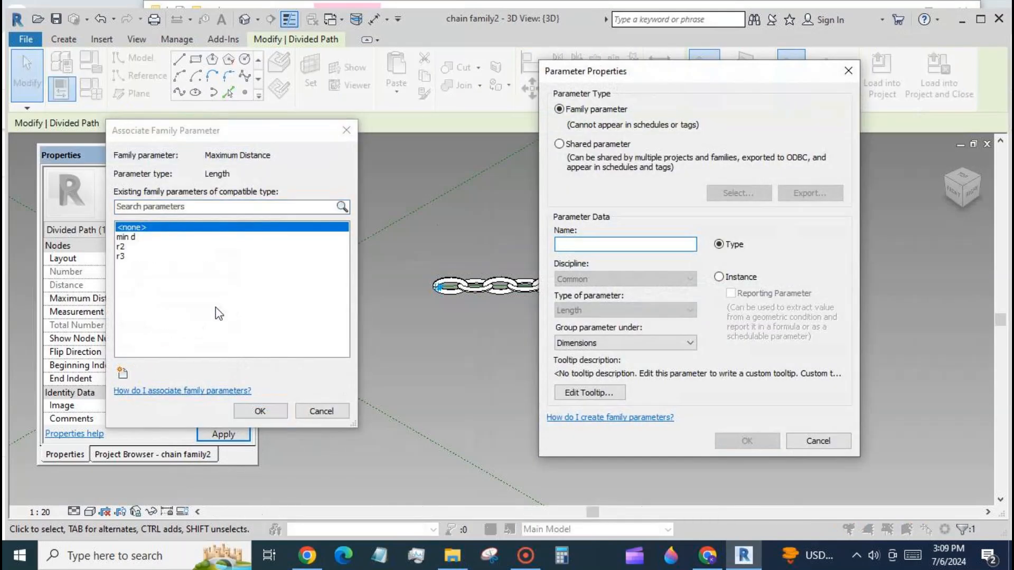
text(max d)
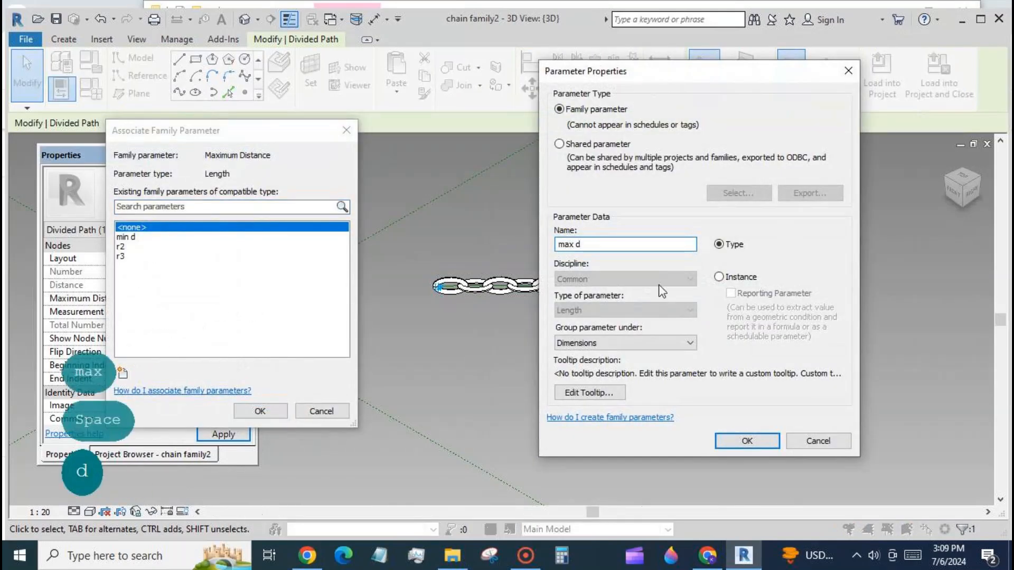
click(719, 277)
click(747, 441)
click(260, 410)
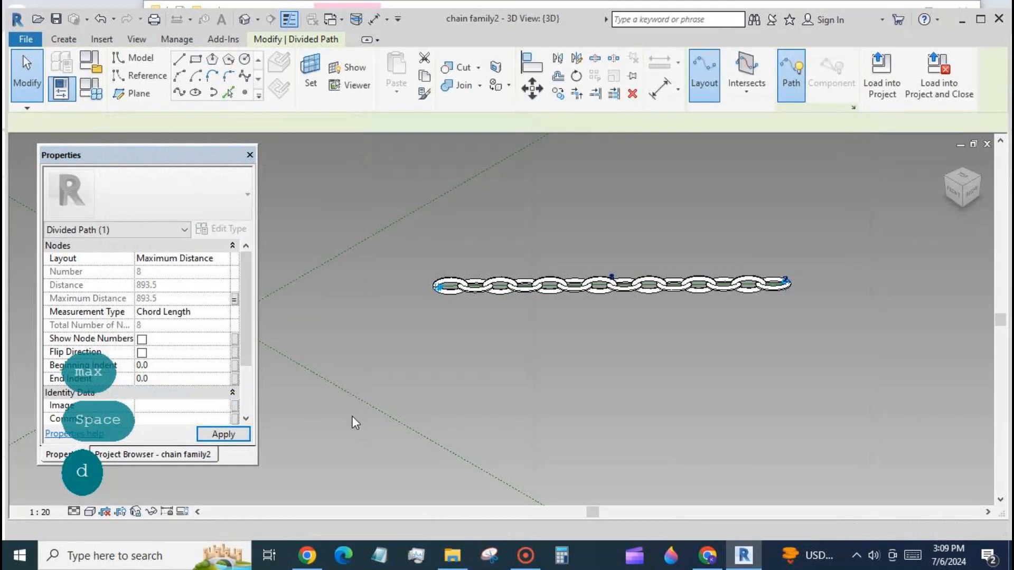
- Load the updated chain family into the project, overwriting the existing version
click(882, 74)
click(636, 408)
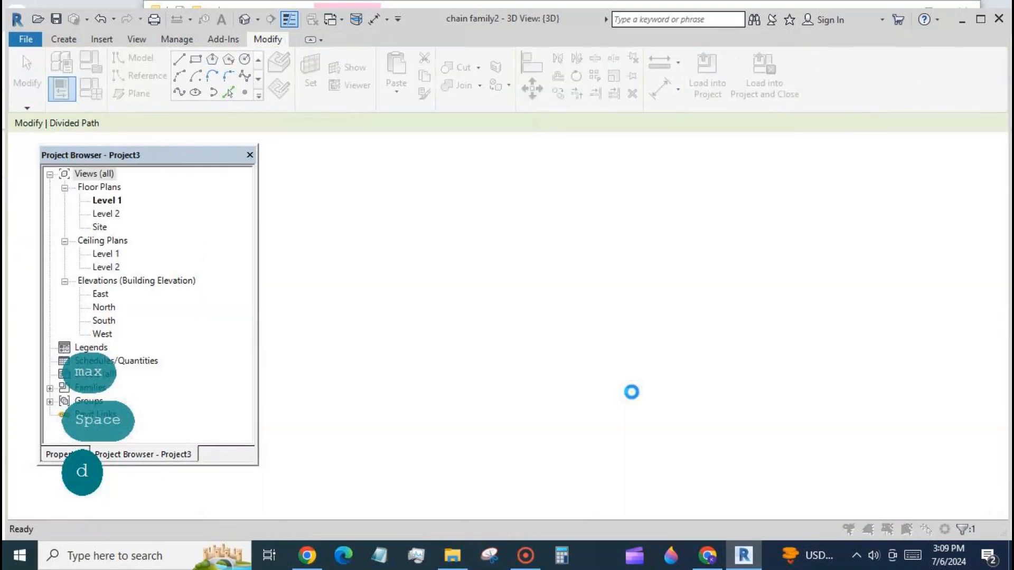
click(491, 237)
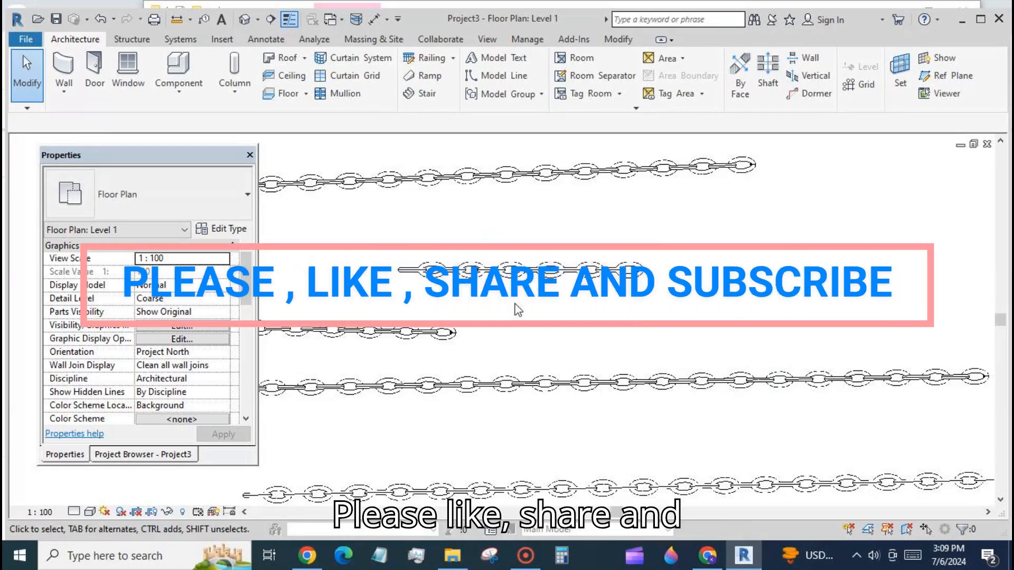
click(566, 560)
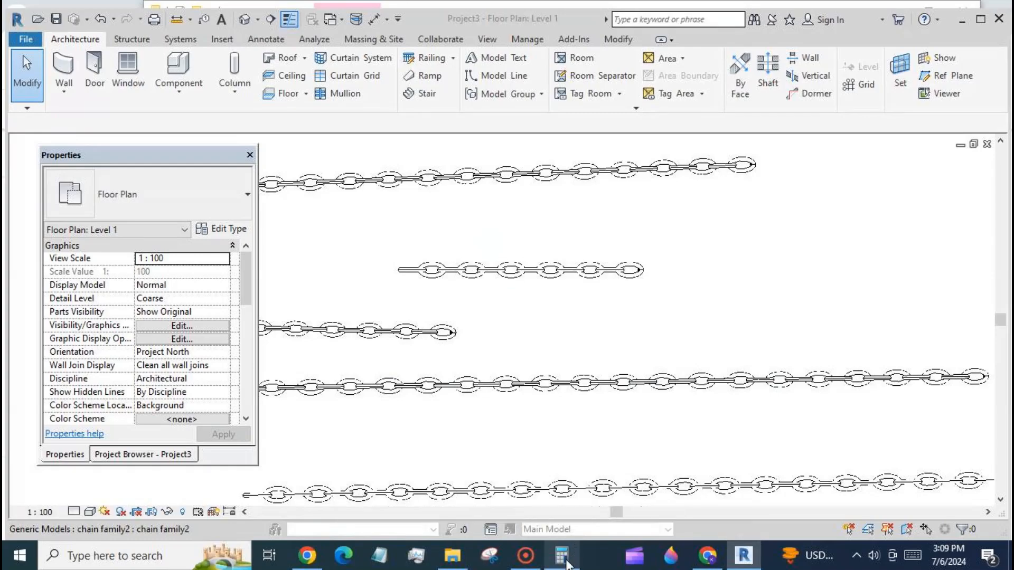